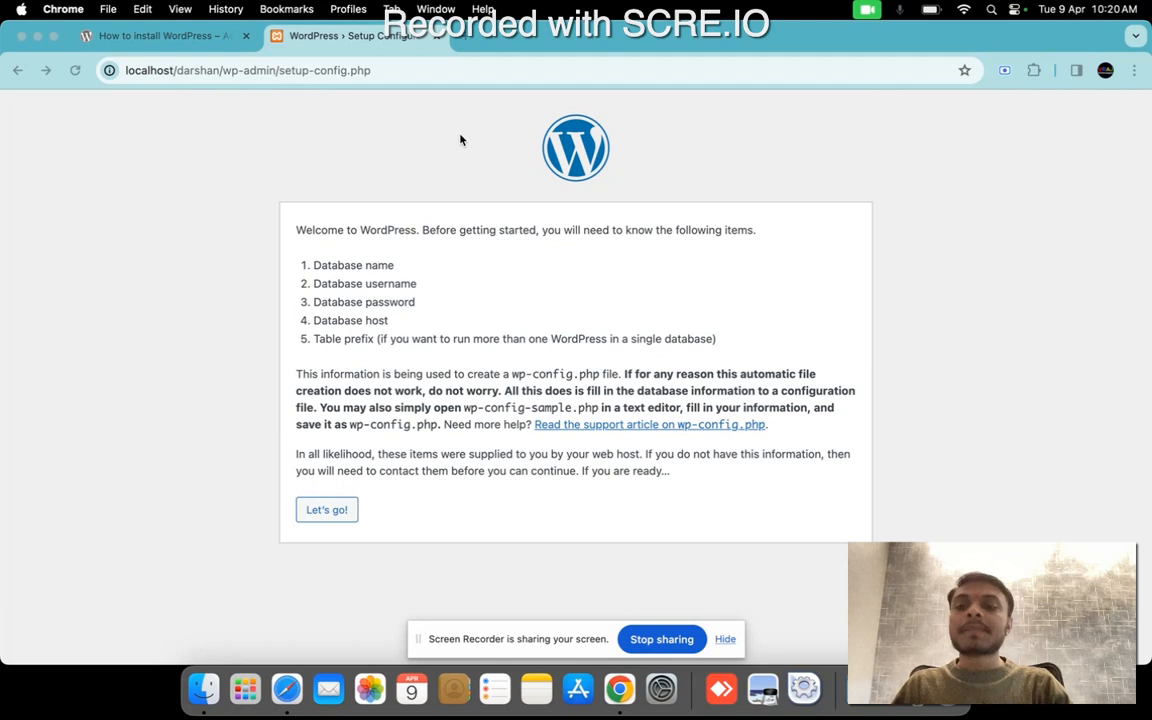
Launch the XAMPP manager-osx application from the XAMPP (Other) folder in Launchpad.
{"action": "left_click", "coordinate": [206, 698]}
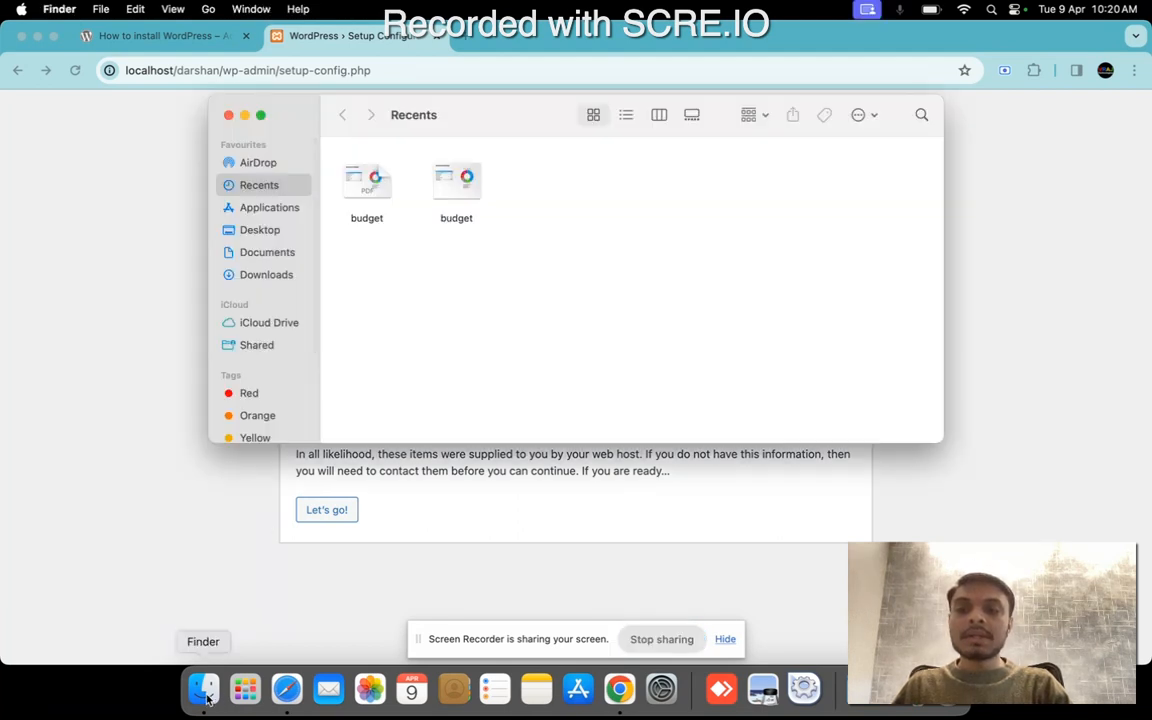
{"action": "left_click", "coordinate": [203, 524]}
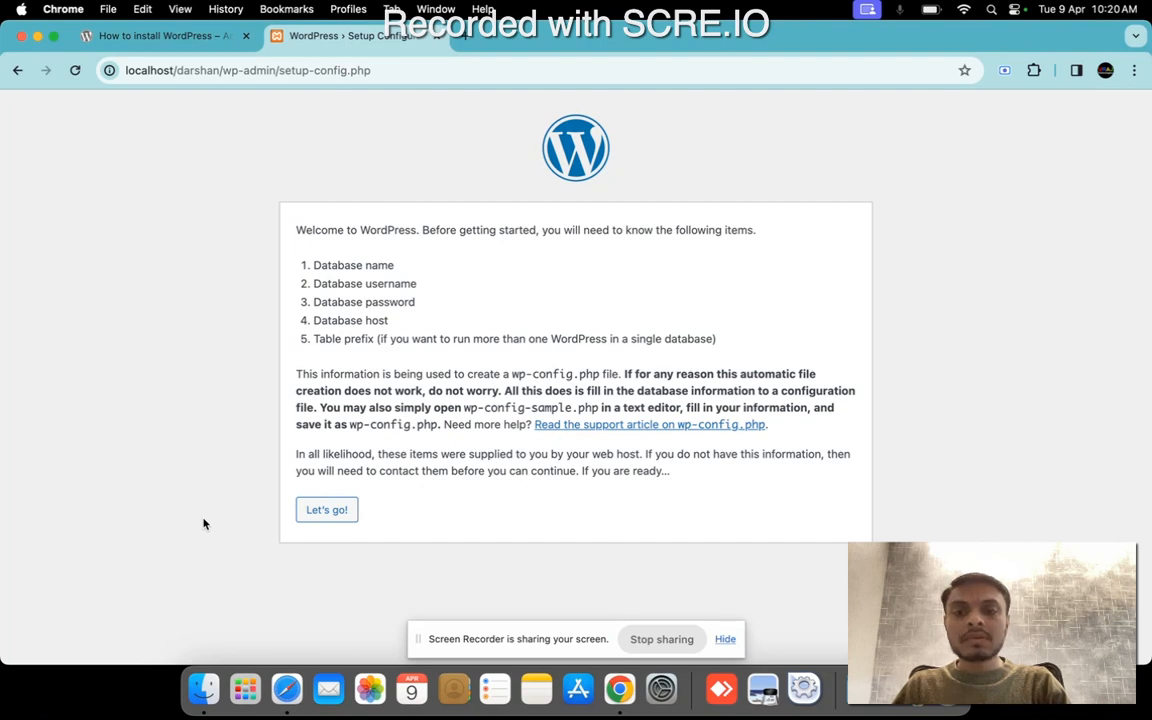
{"action": "key", "text": "F4"}
{"action": "left_click", "coordinate": [627, 37]}
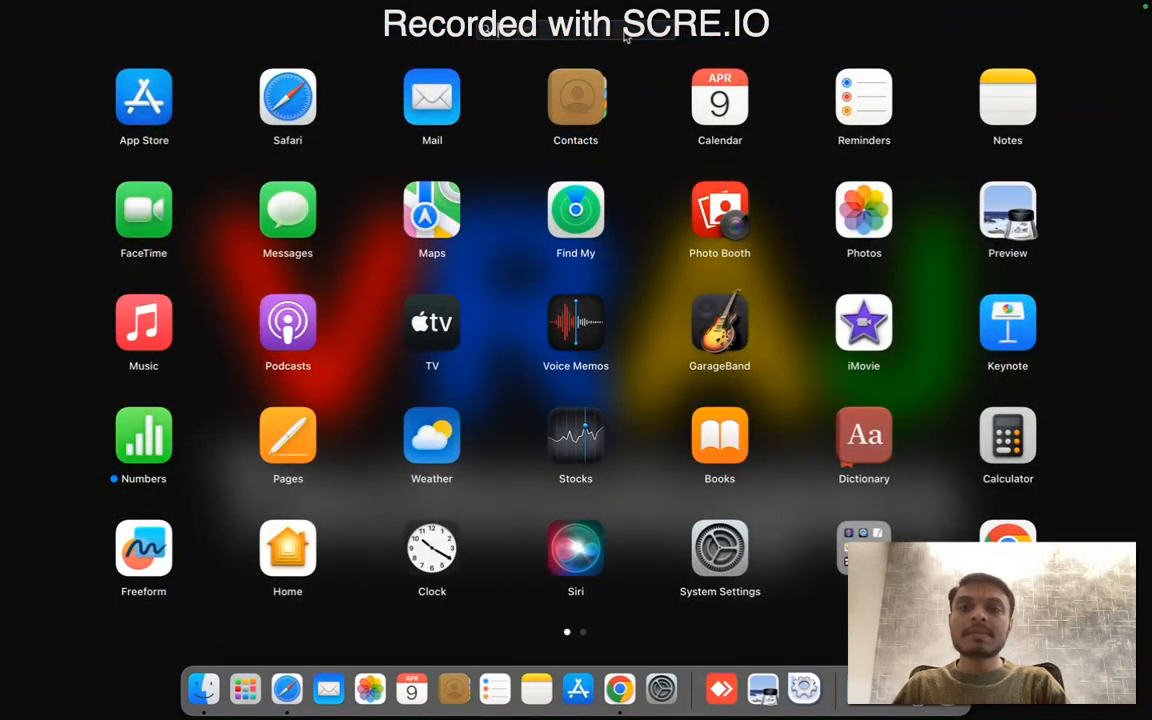
{"action": "type", "text": "xampp"}
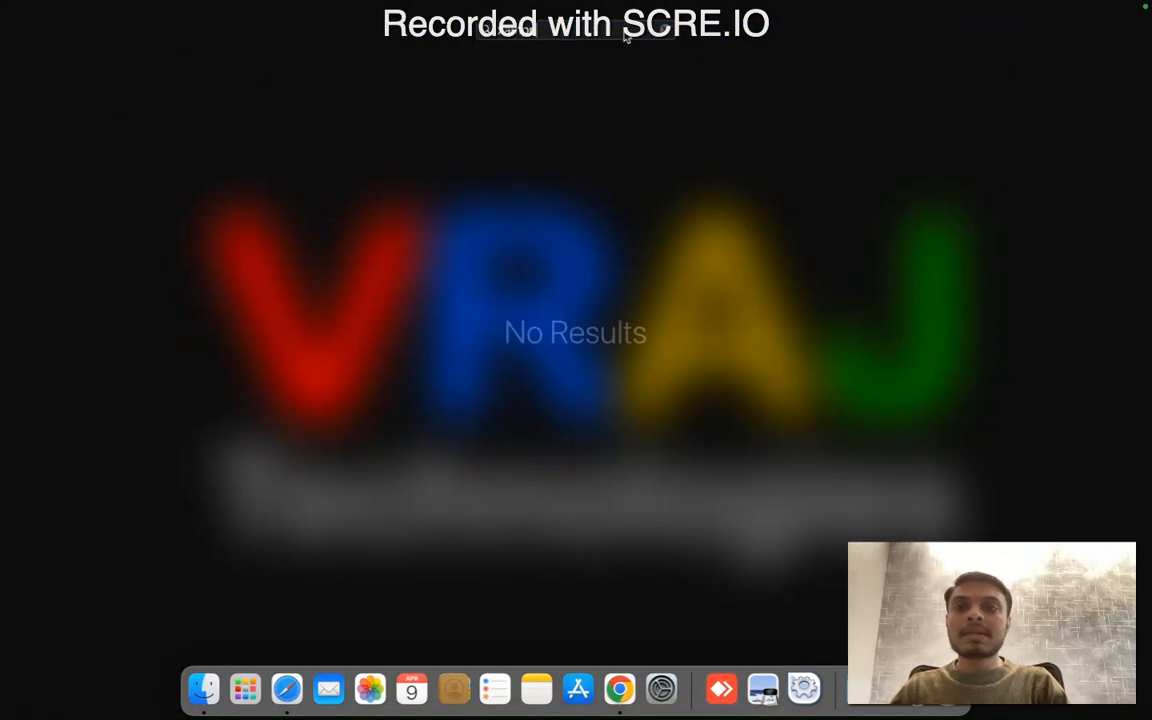
{"action": "key", "text": "super+a"}
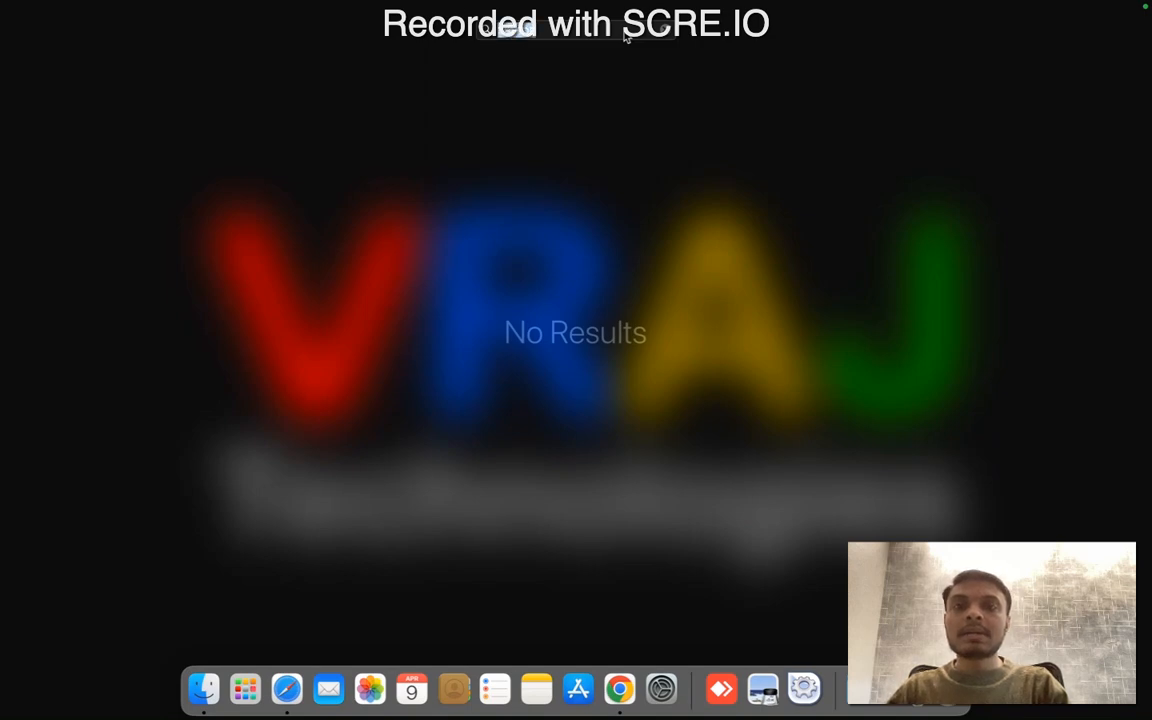
{"action": "key", "text": "BackSpace"}
{"action": "scroll", "coordinate": [700, 255], "scroll_direction": "right", "scroll_amount": 3}
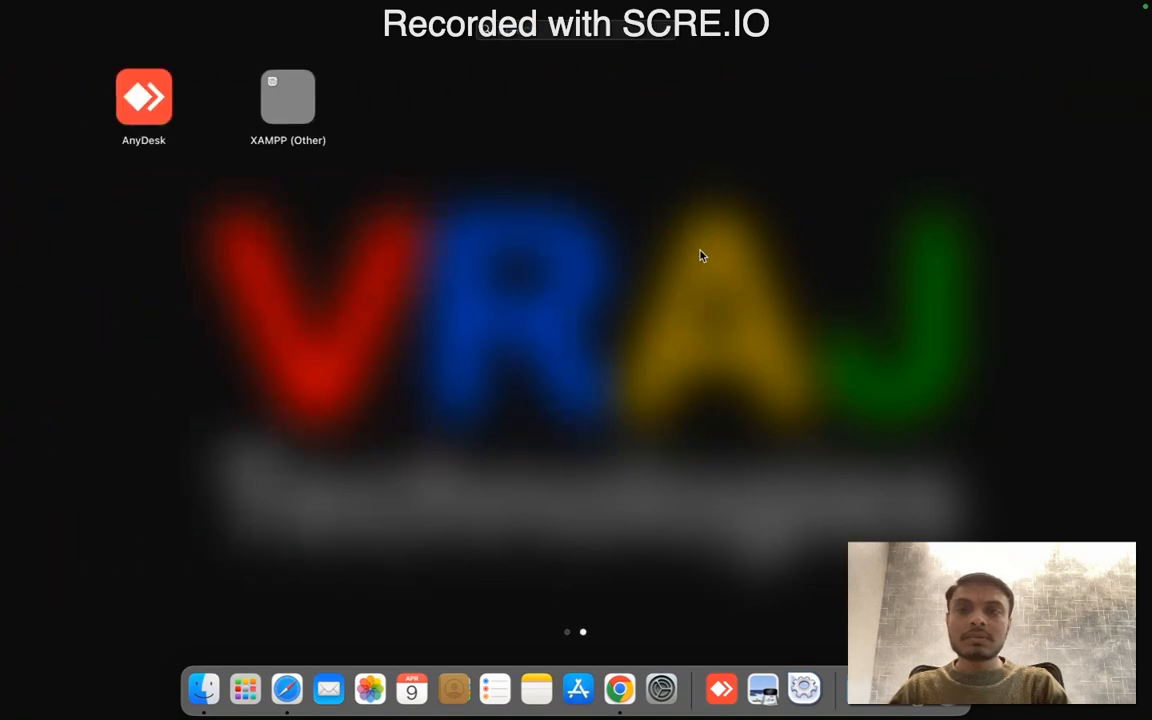
{"action": "left_click", "coordinate": [288, 96]}
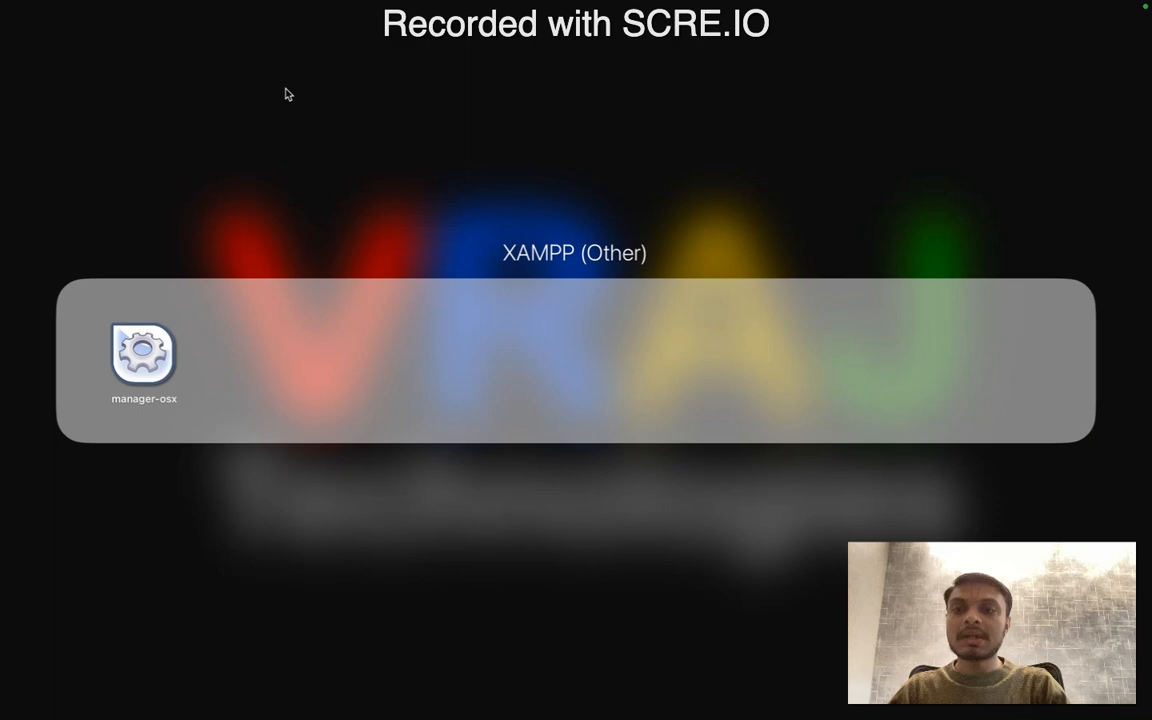
{"action": "left_click", "coordinate": [150, 353]}
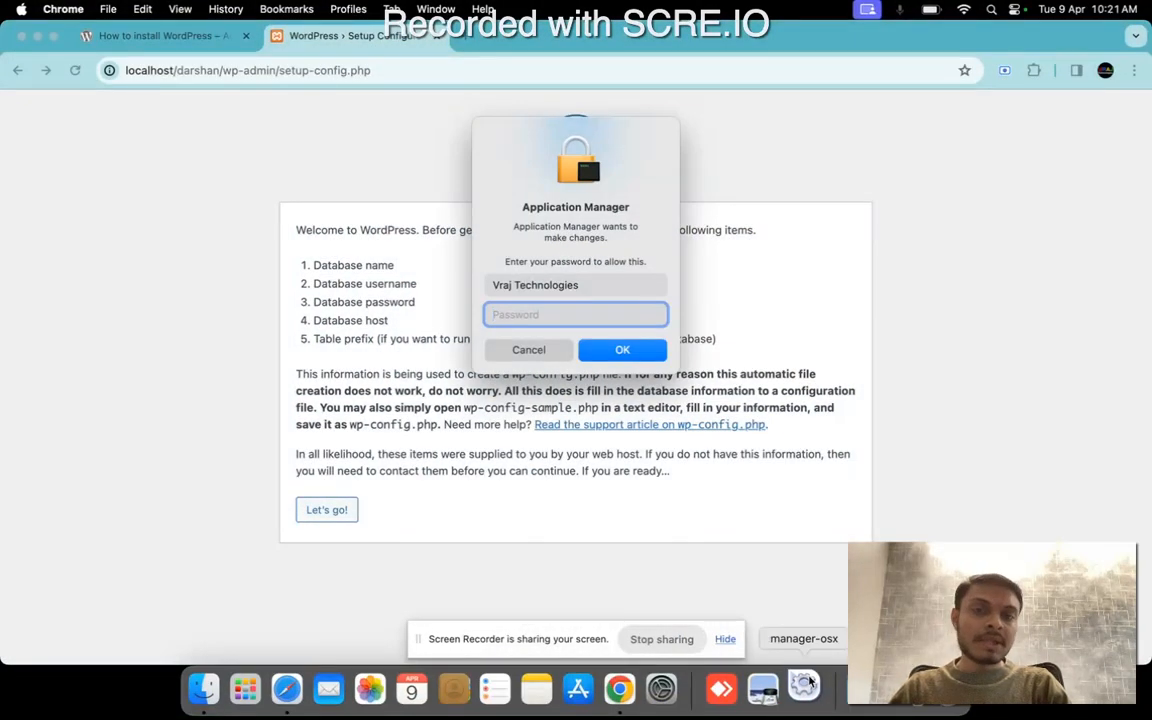
Authorize Application Manager to make changes by entering the account password.
{"action": "type", "text": "•••"}
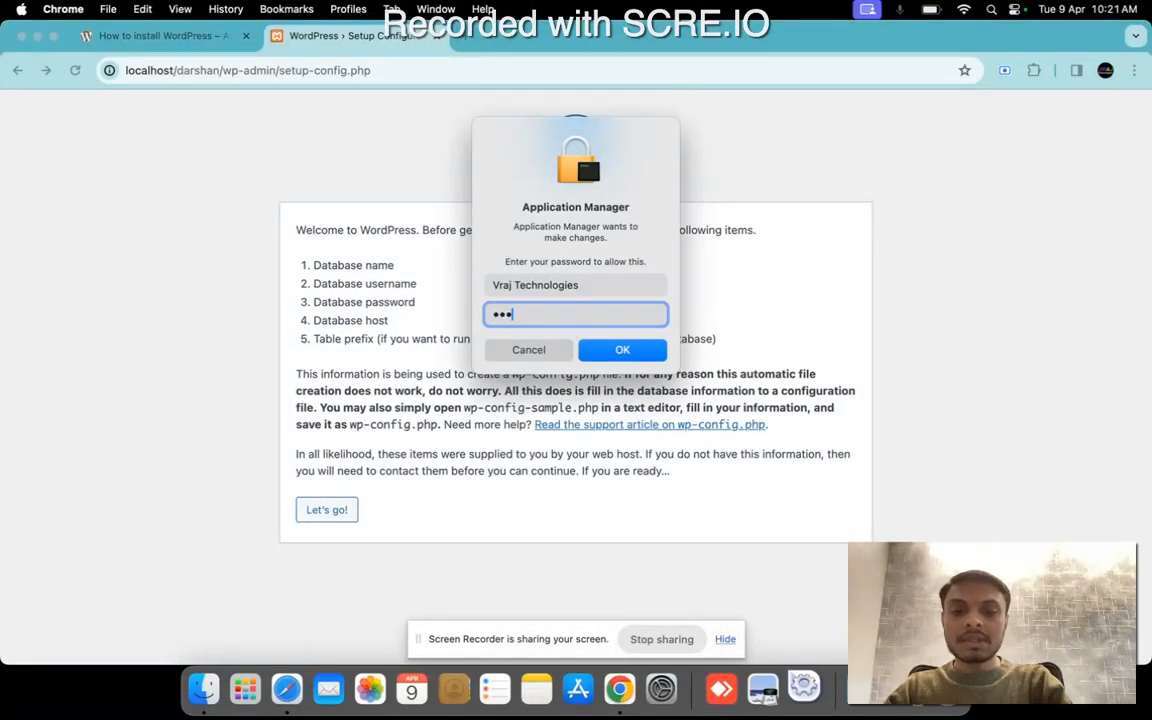
{"action": "type", "text": "••••••"}
{"action": "key", "text": "Return"}
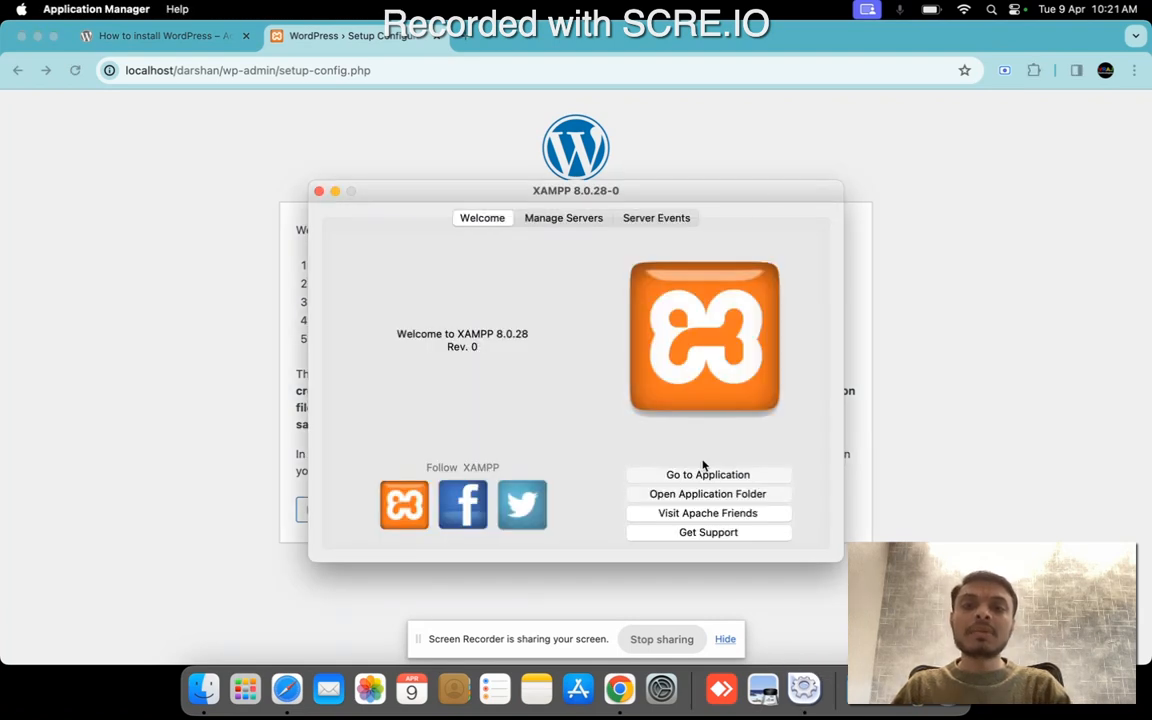
Start the Apache Web Server and the MySQL Database in XAMPP, and minimize the manager window.
{"action": "left_click", "coordinate": [550, 219]}
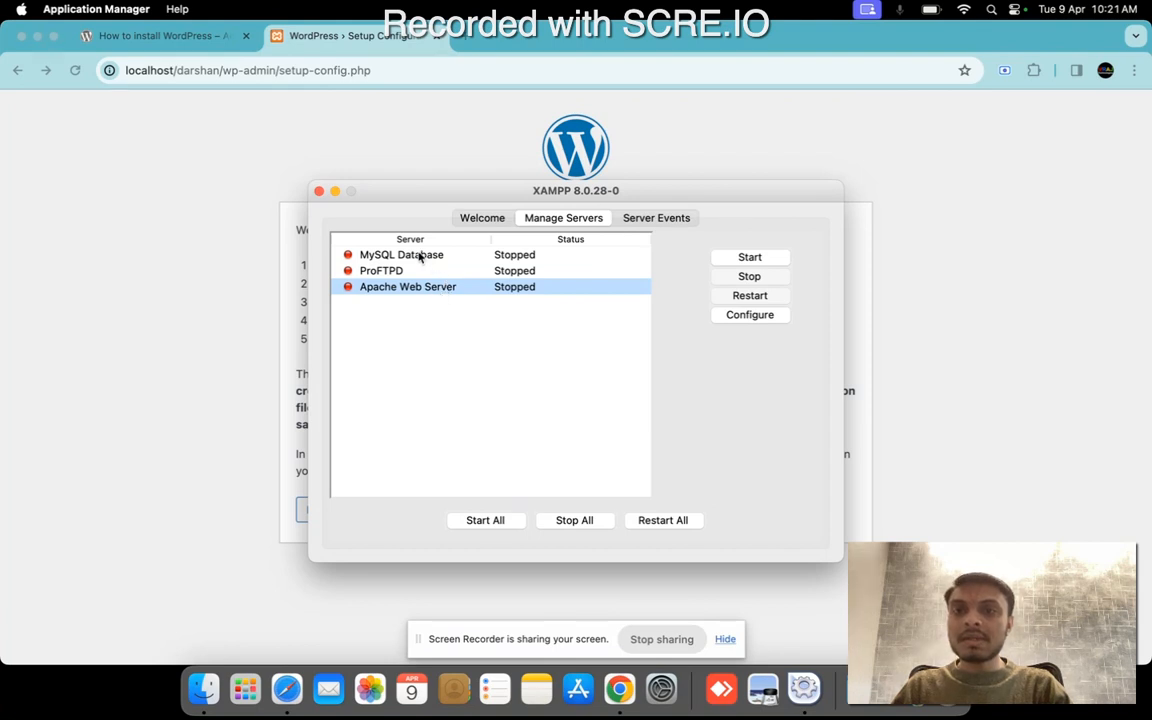
{"action": "left_click", "coordinate": [420, 257]}
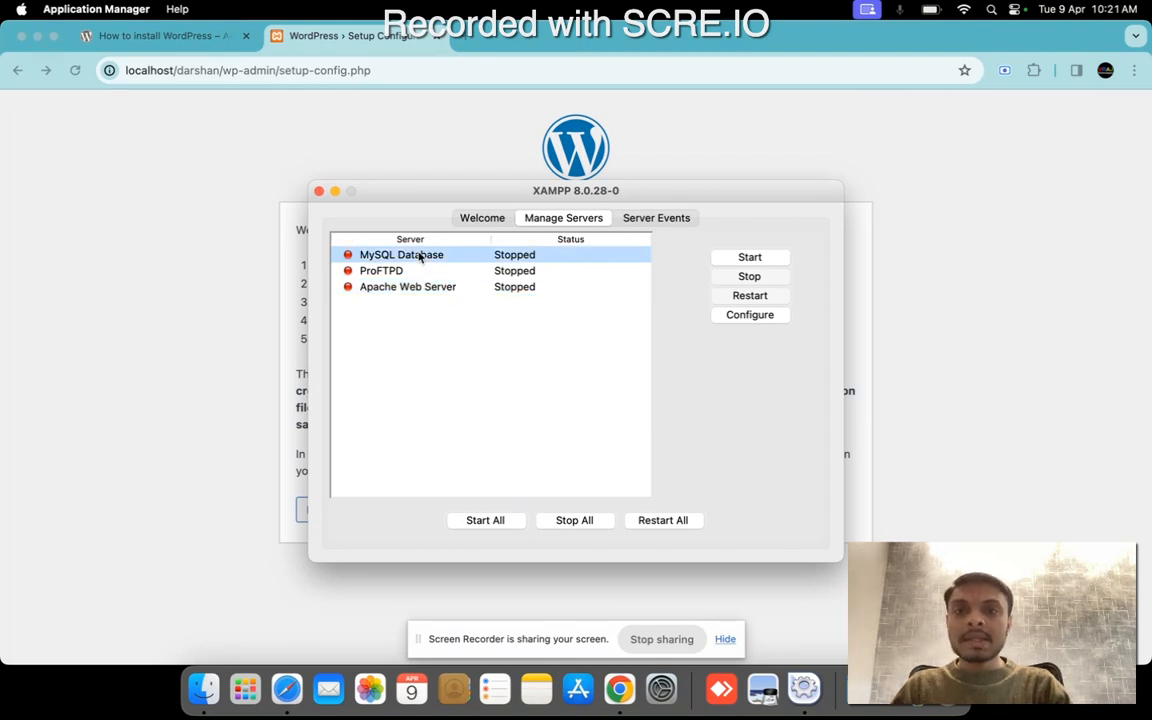
{"action": "left_click", "coordinate": [477, 291]}
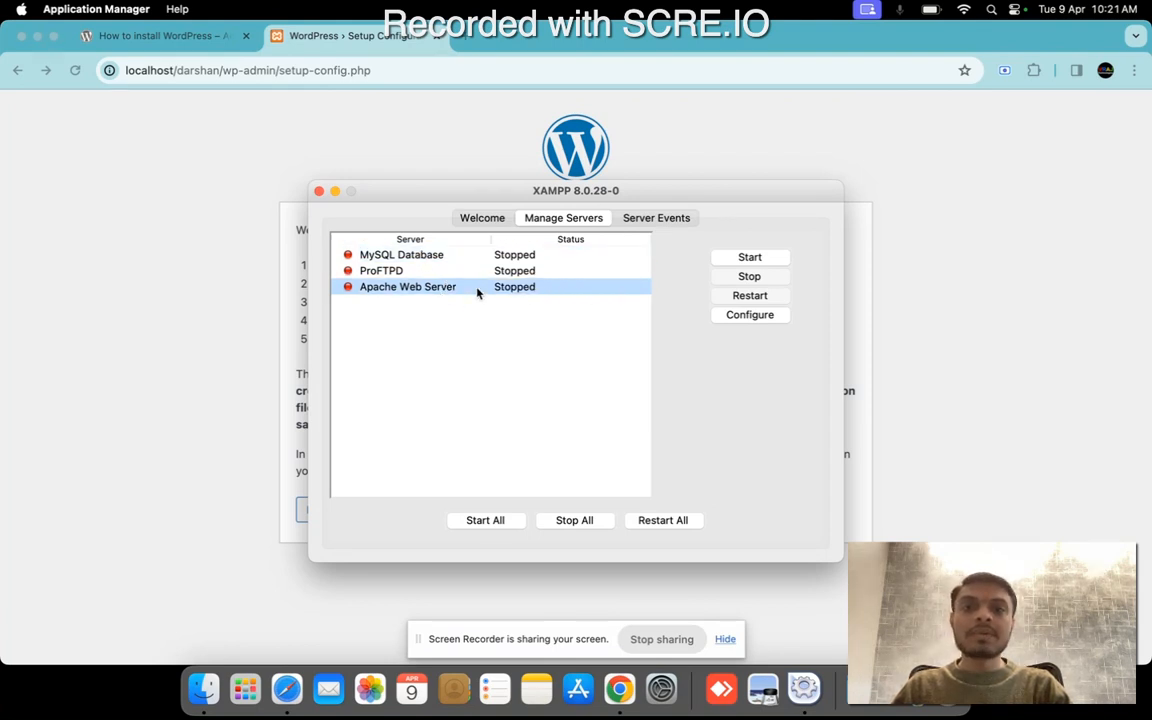
{"action": "left_click", "coordinate": [771, 258]}
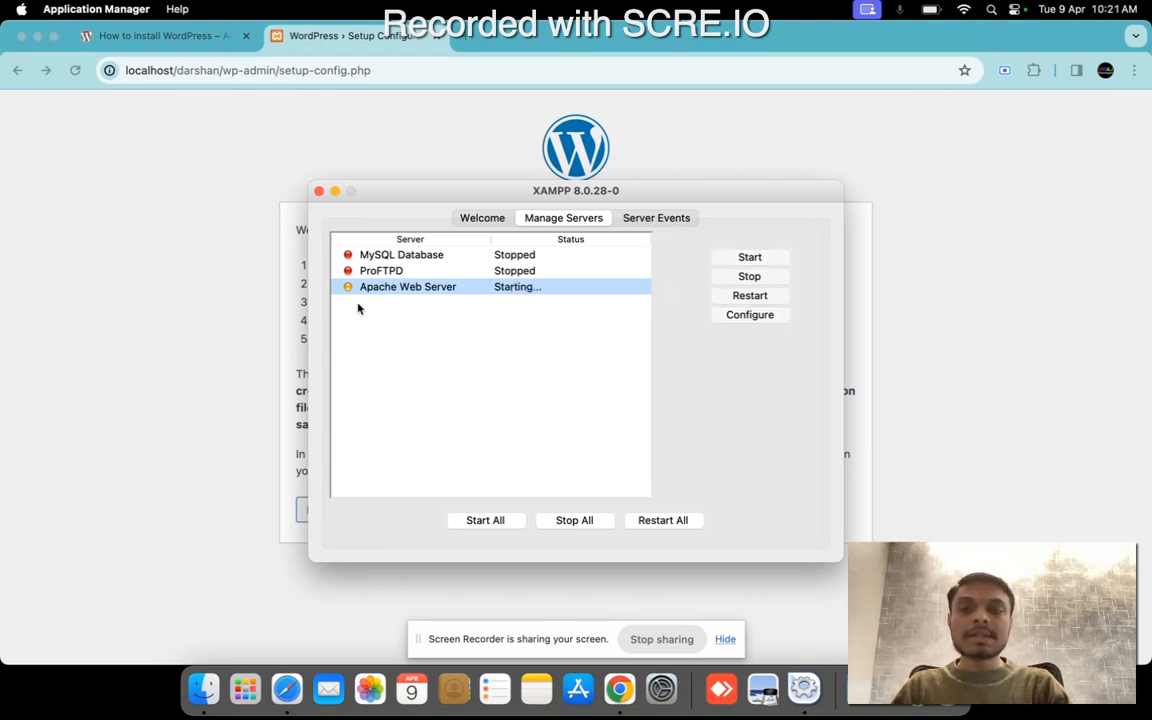
{"action": "left_click", "coordinate": [397, 254]}
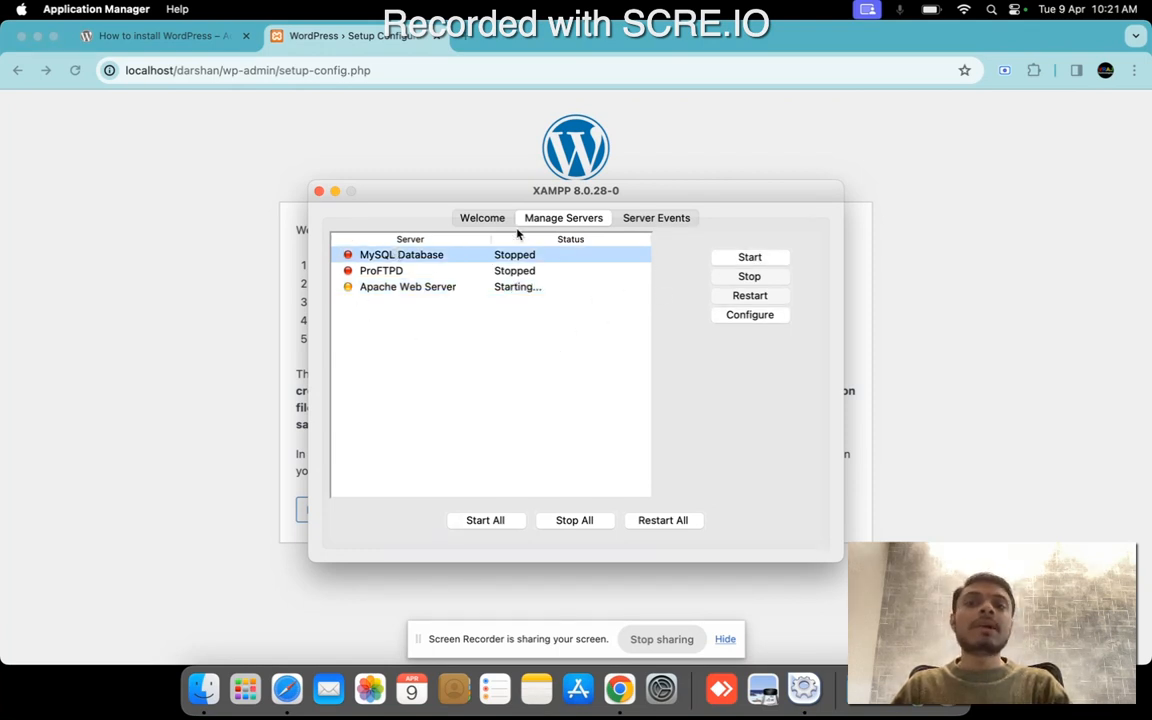
{"action": "left_click", "coordinate": [766, 258]}
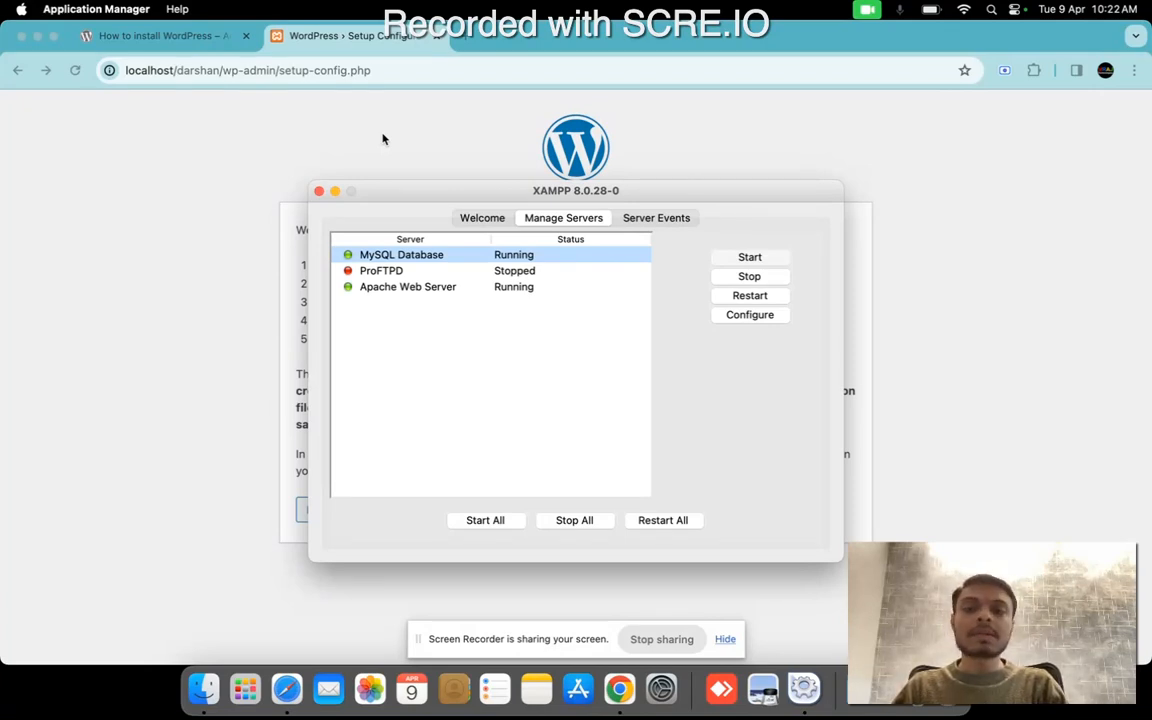
{"action": "left_click", "coordinate": [336, 192]}
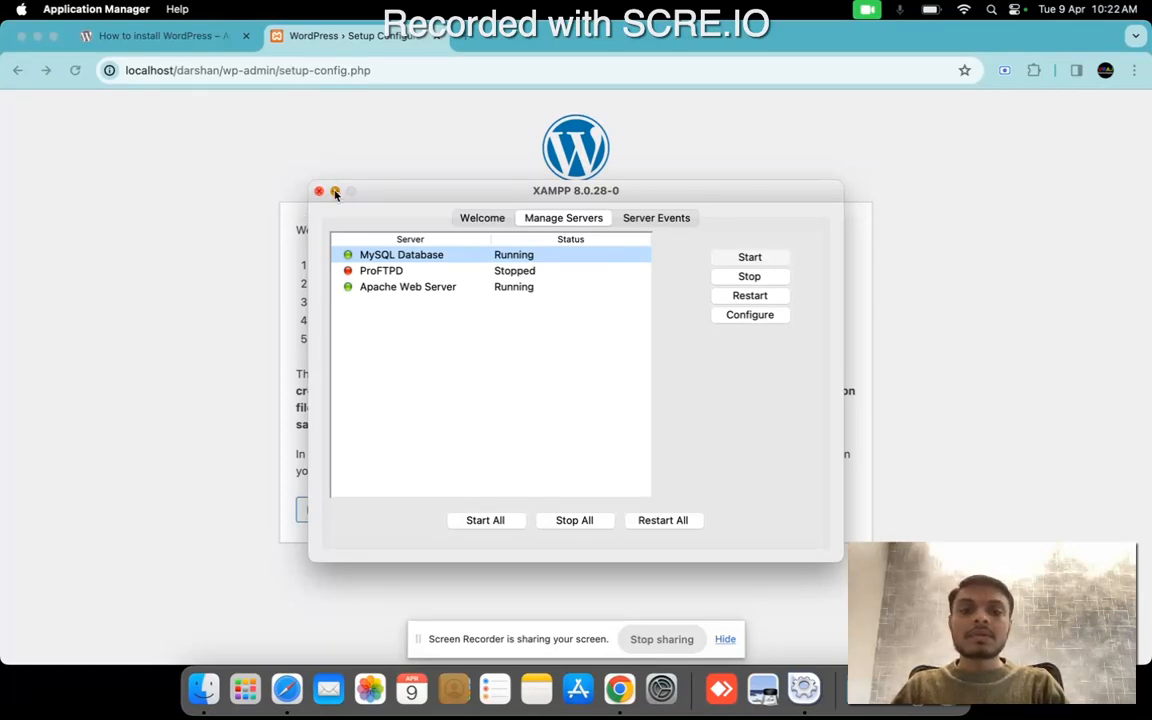
Shorten the WordPress setup page's address to localhost/darshan/ and load it.
{"action": "left_click", "coordinate": [236, 70]}
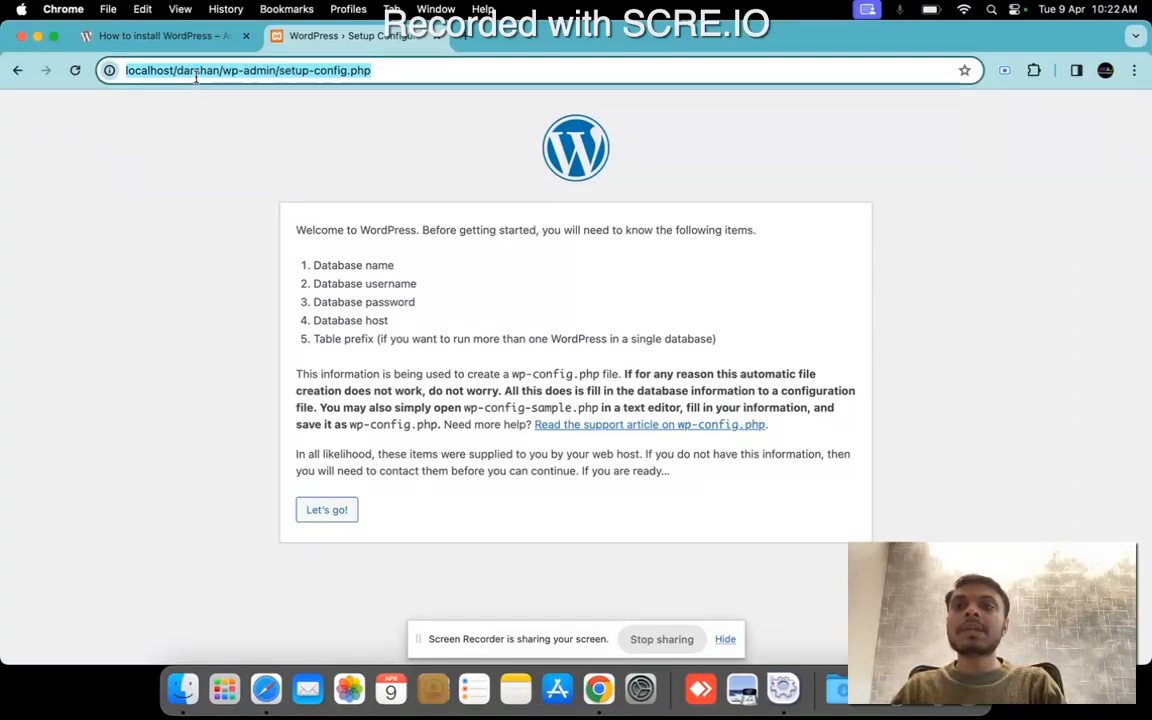
{"action": "left_click", "coordinate": [176, 70]}
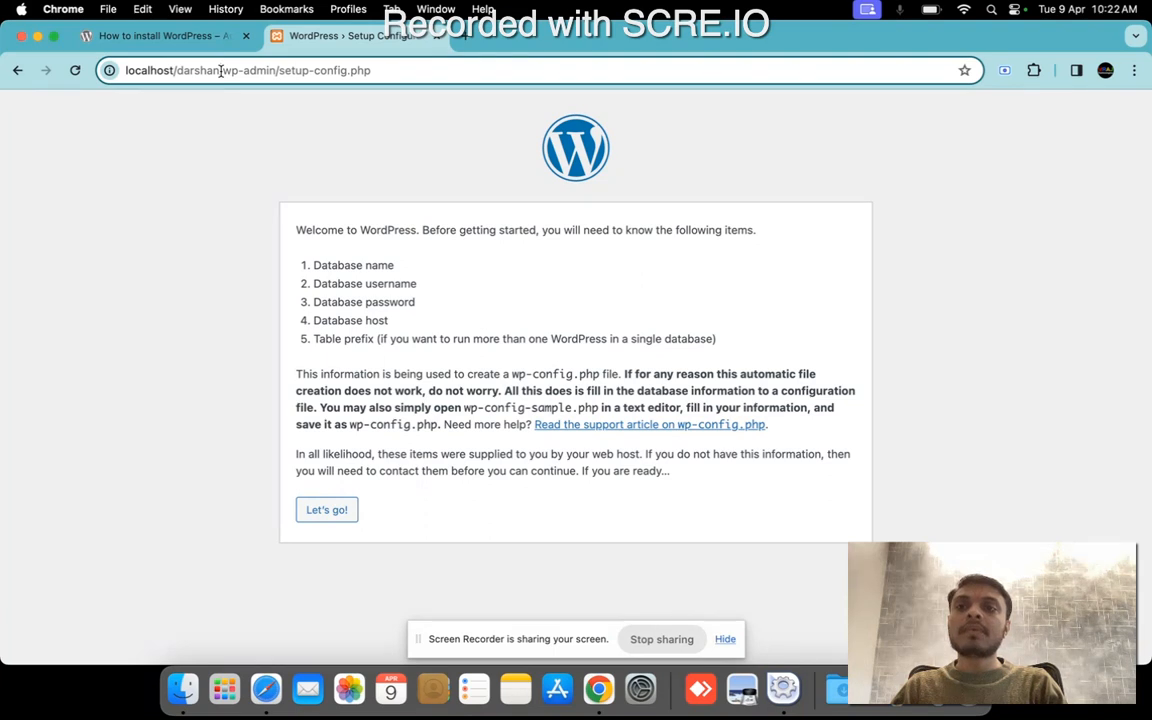
{"action": "left_click_drag", "start_coordinate": [221, 70], "coordinate": [436, 70]}
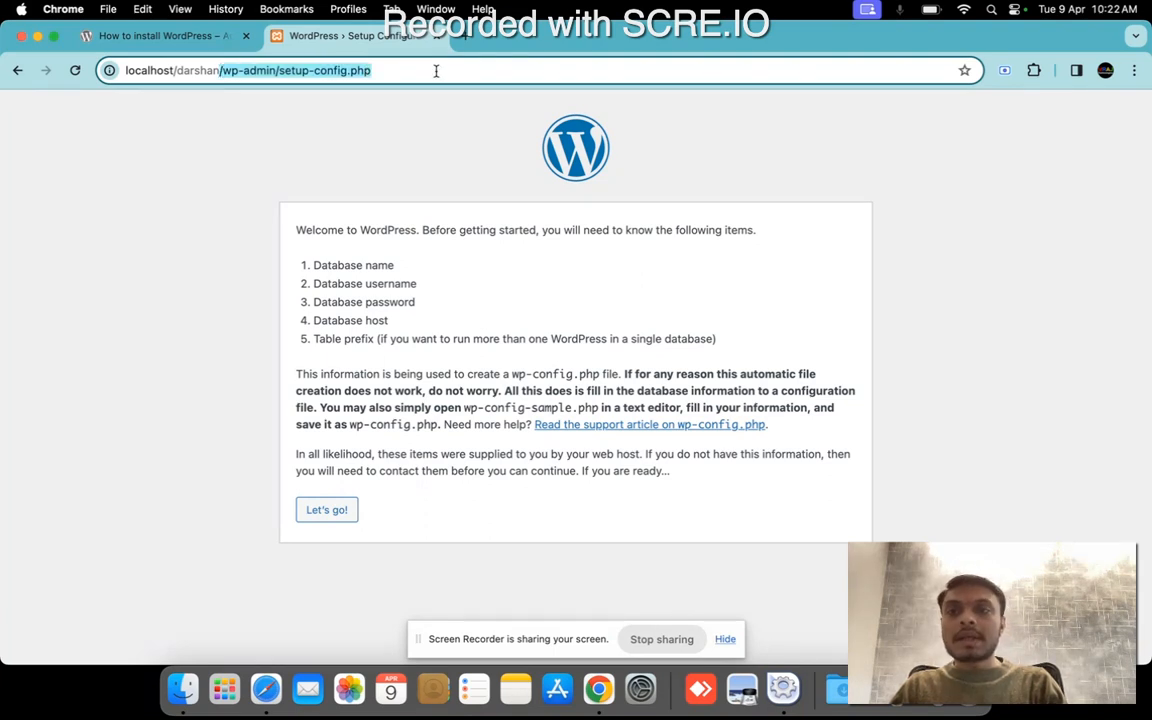
{"action": "key", "text": "BackSpace"}
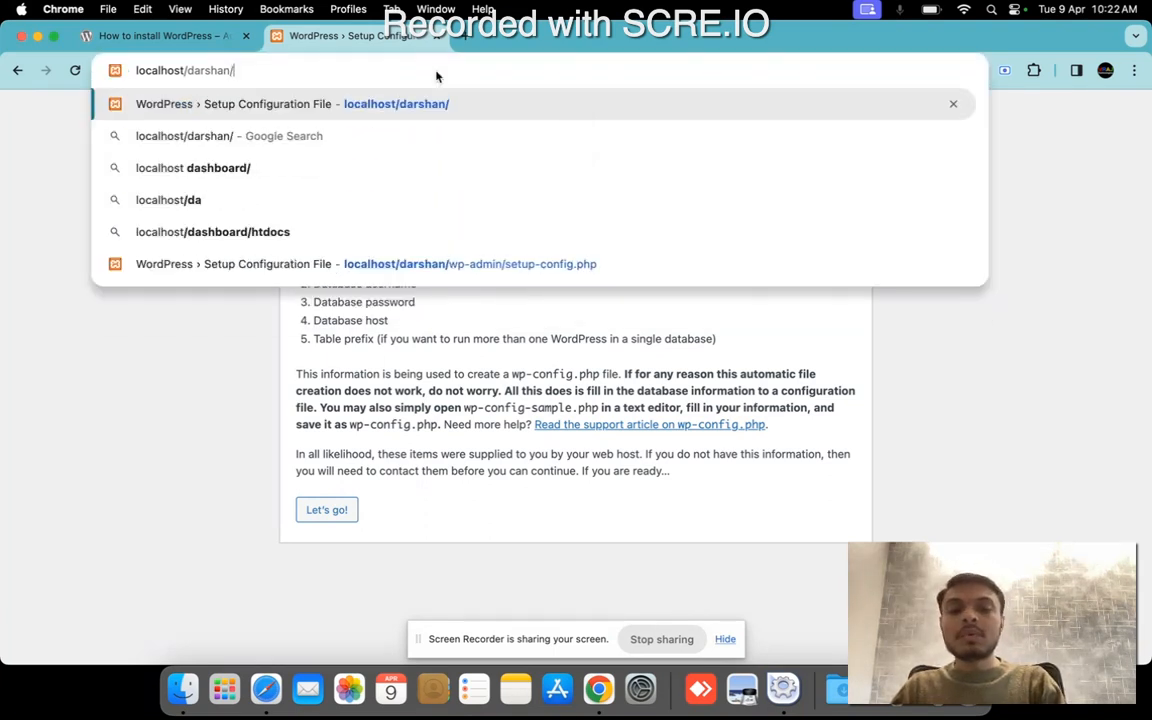
{"action": "type", "text": "/"}
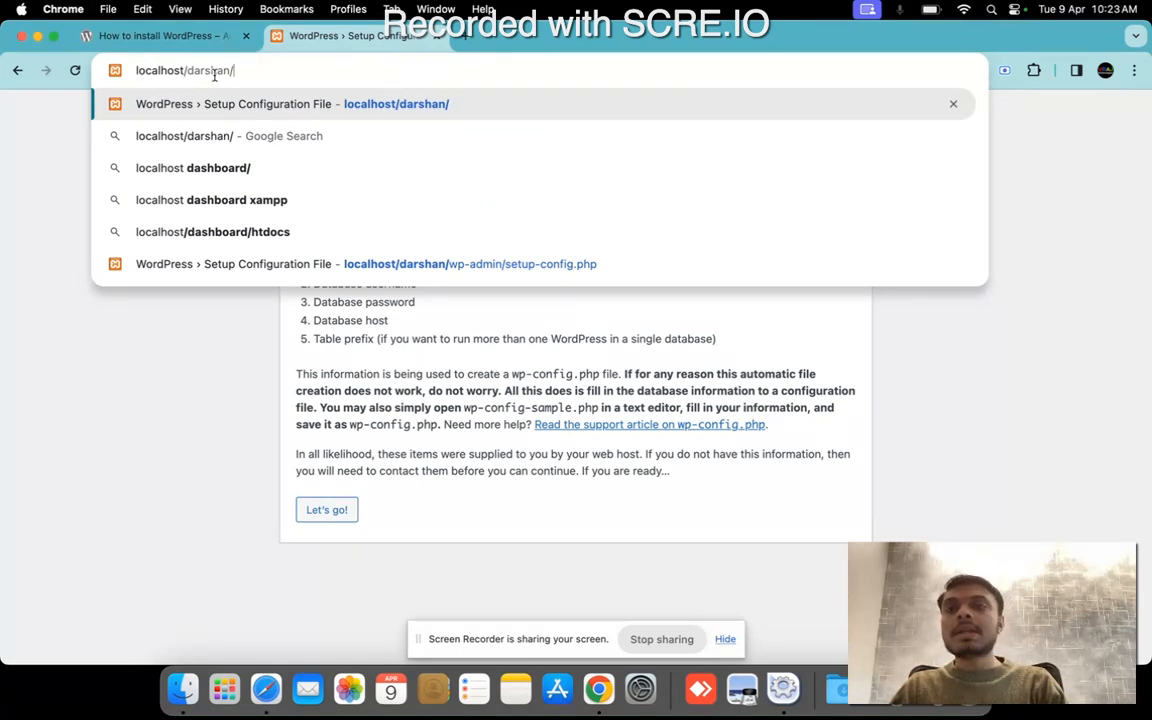
{"action": "key", "text": "Return"}
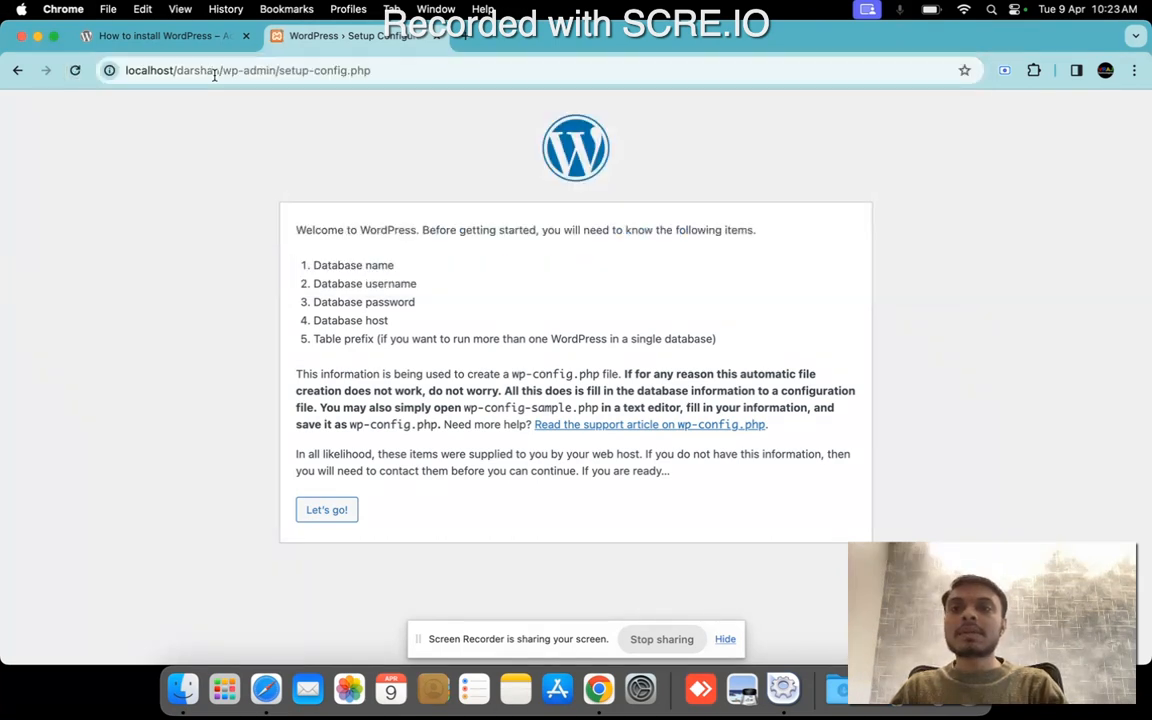
Review the page address and the list of required database items, and continue to the database connection details form.
{"action": "left_click_drag", "start_coordinate": [224, 71], "coordinate": [374, 76]}
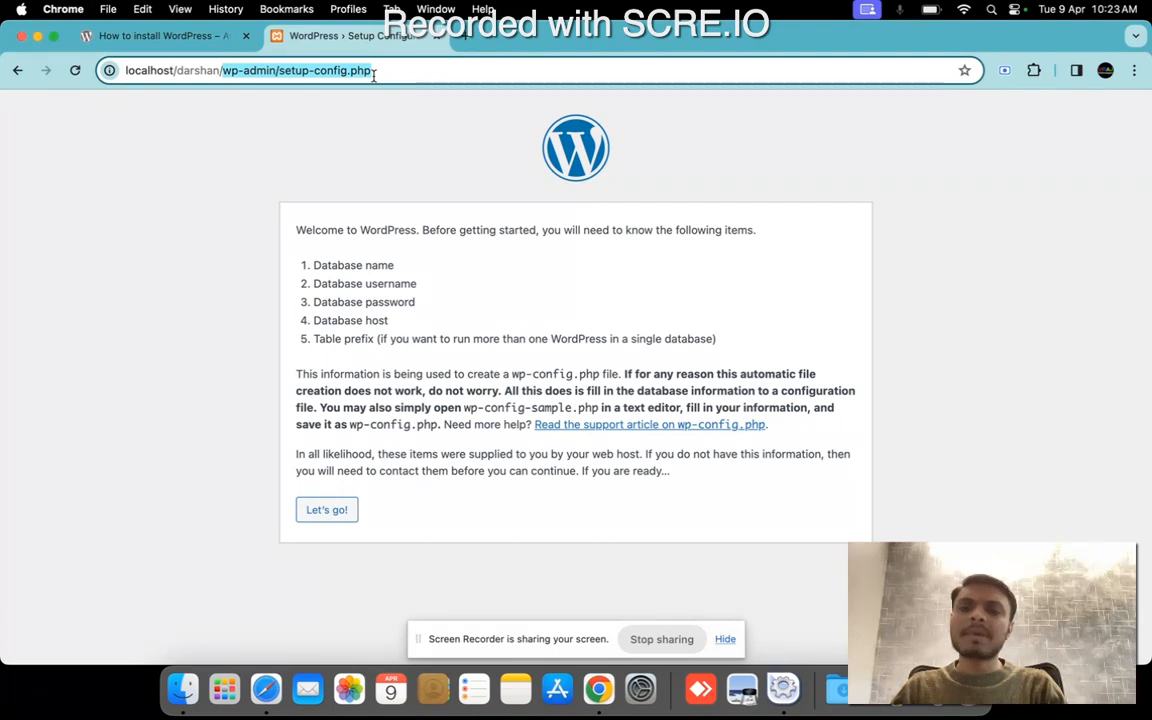
{"action": "left_click", "coordinate": [345, 217]}
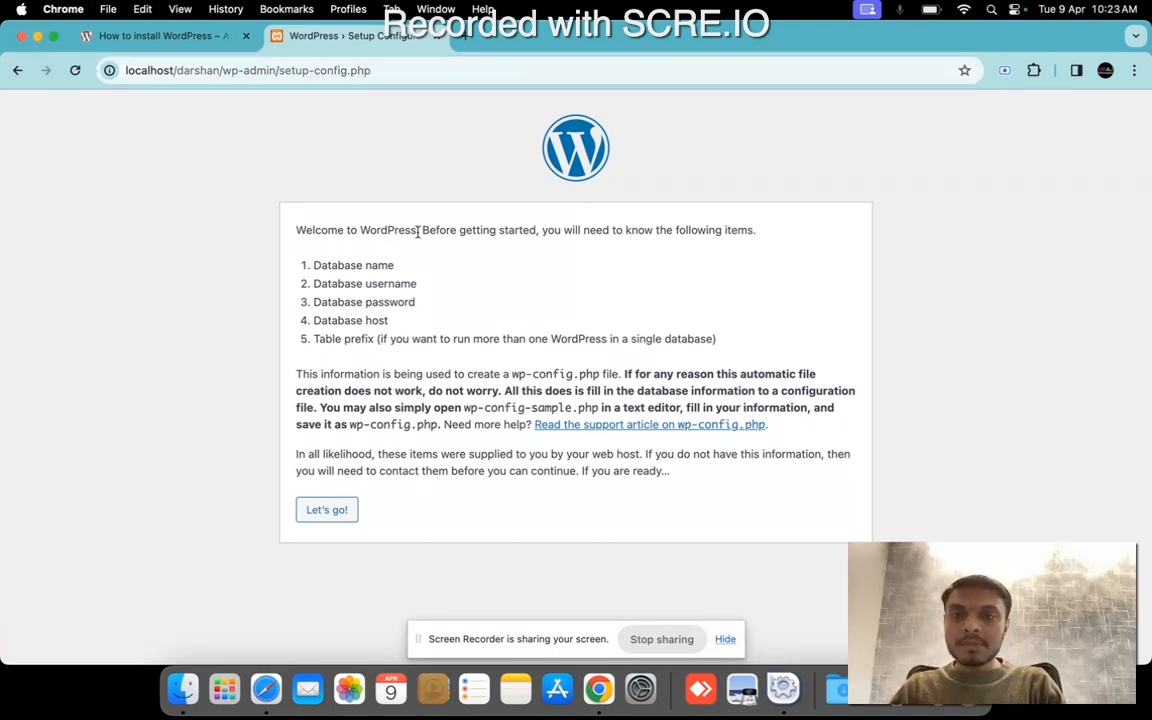
{"action": "left_click_drag", "start_coordinate": [418, 232], "coordinate": [751, 228]}
{"action": "left_click", "coordinate": [767, 236]}
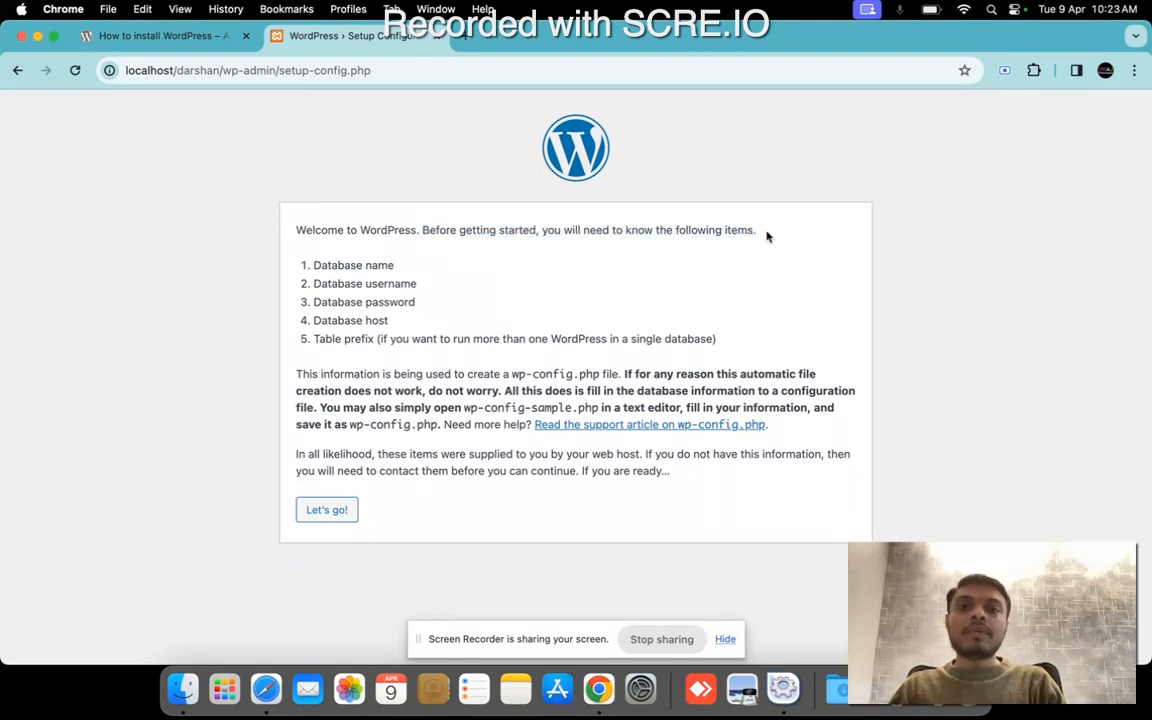
{"action": "left_click_drag", "start_coordinate": [313, 265], "coordinate": [392, 283]}
{"action": "double_click", "coordinate": [392, 284]}
{"action": "double_click", "coordinate": [398, 302]}
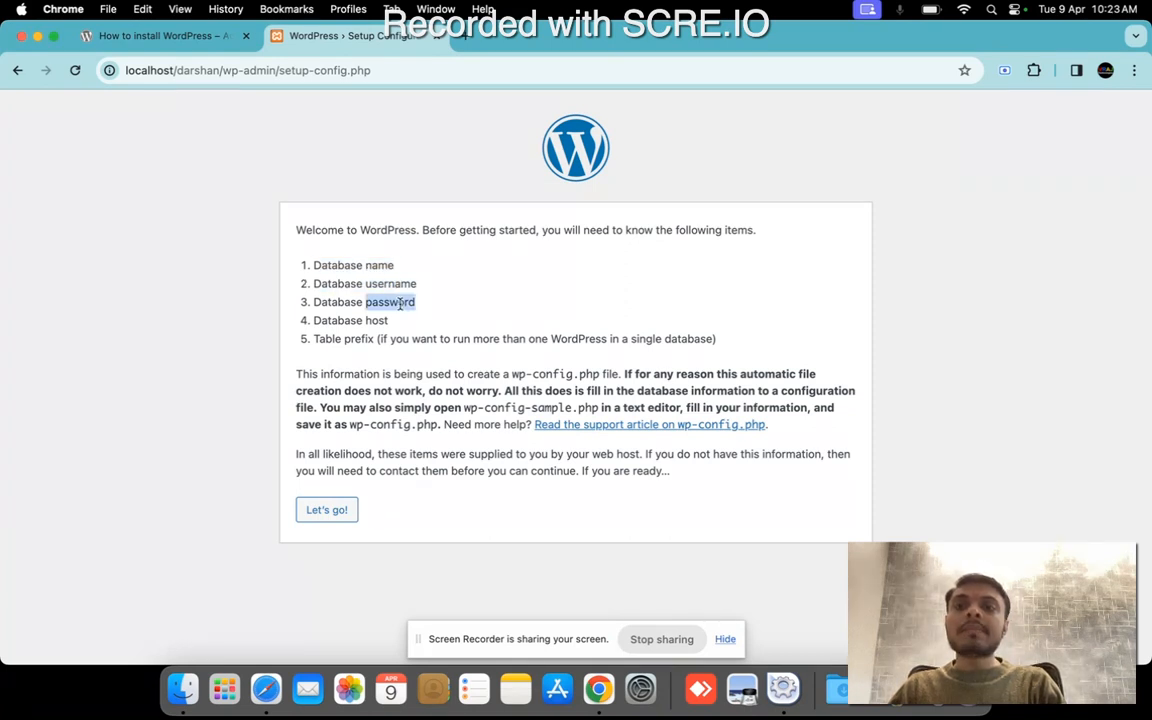
{"action": "left_click_drag", "start_coordinate": [313, 321], "coordinate": [440, 316]}
{"action": "left_click", "coordinate": [438, 314]}
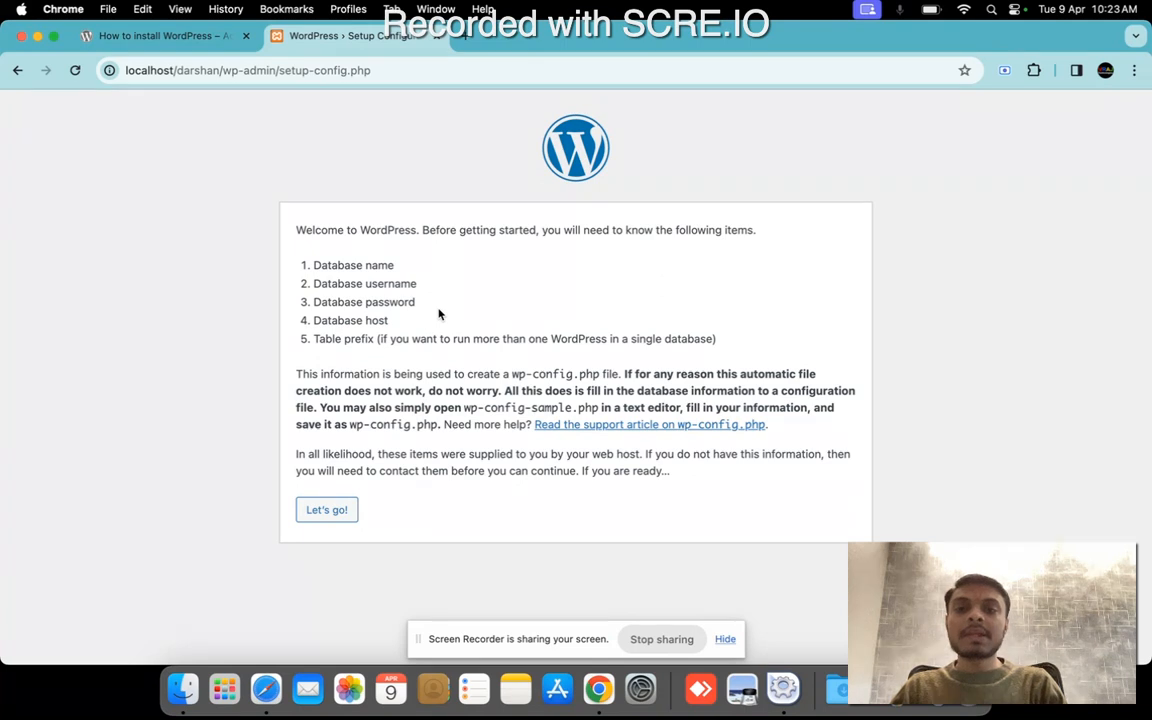
{"action": "left_click", "coordinate": [336, 513]}
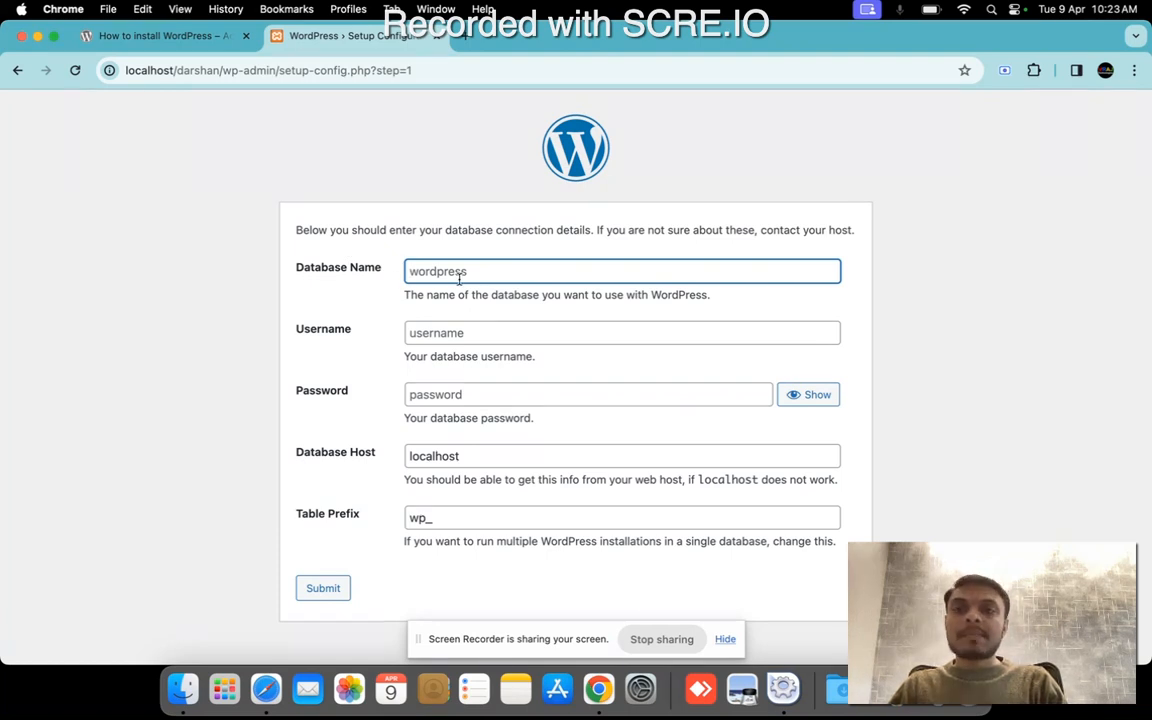
Load the XAMPP dashboard at localhost in a new browser tab and open phpMyAdmin from it.
{"action": "left_click", "coordinate": [463, 36]}
{"action": "left_click", "coordinate": [467, 67]}
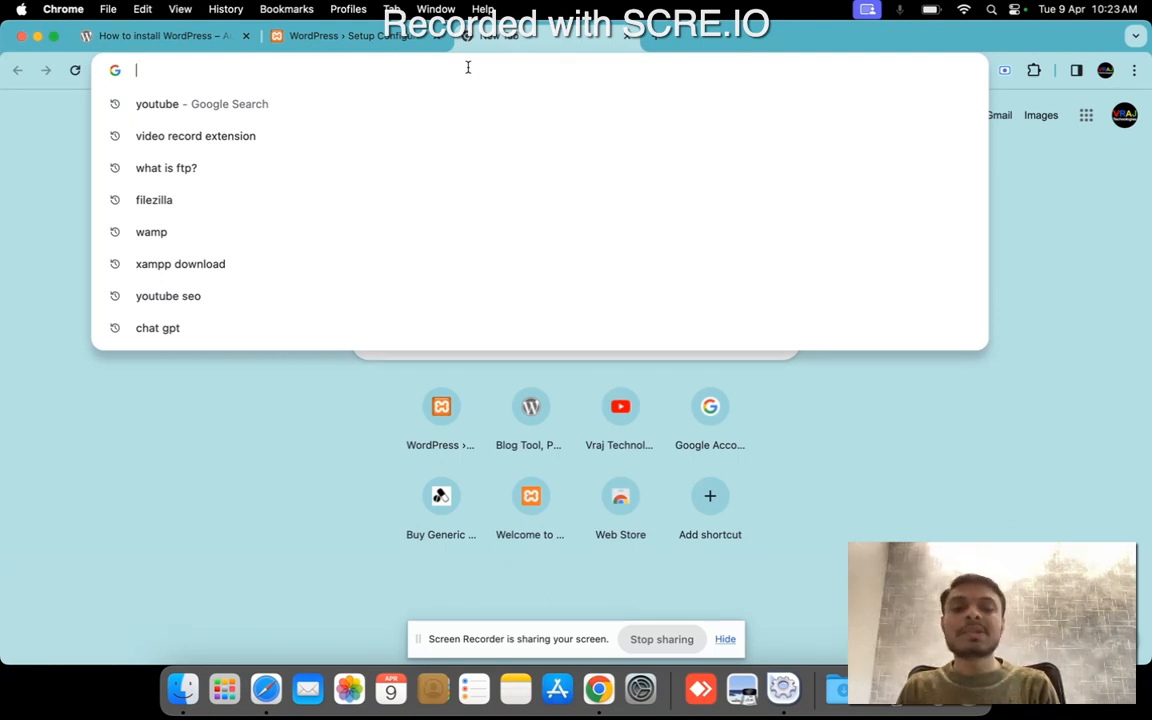
{"action": "type", "text": "loca"}
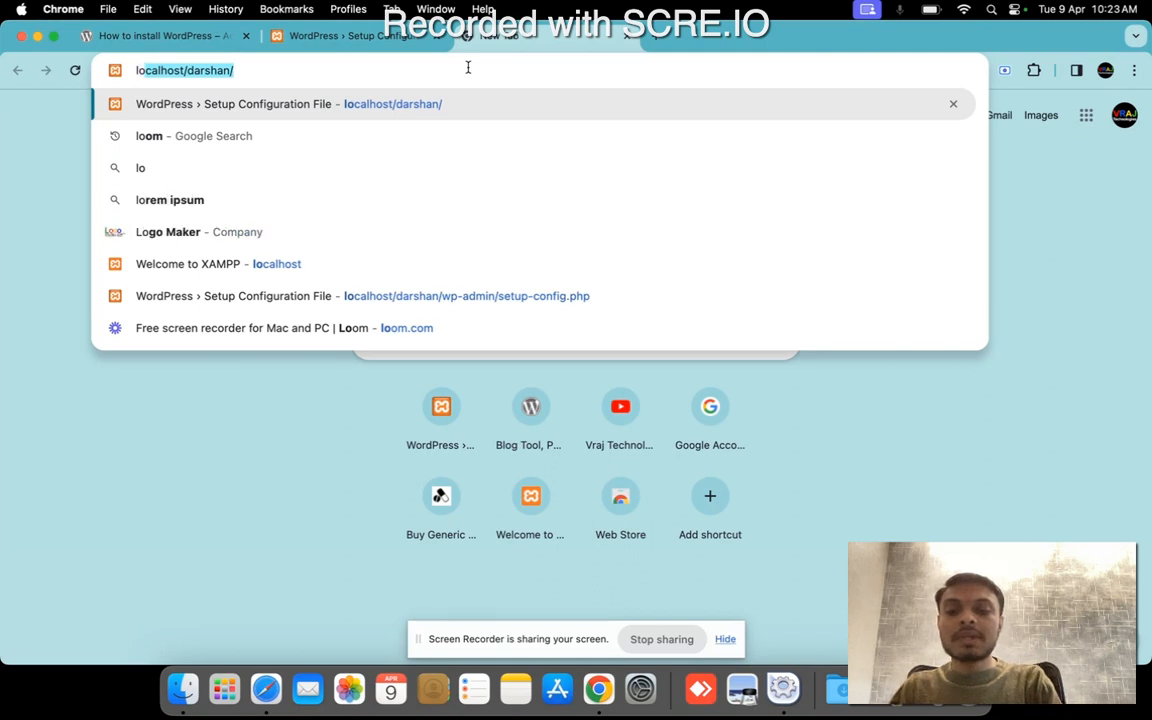
{"action": "type", "text": "lhost"}
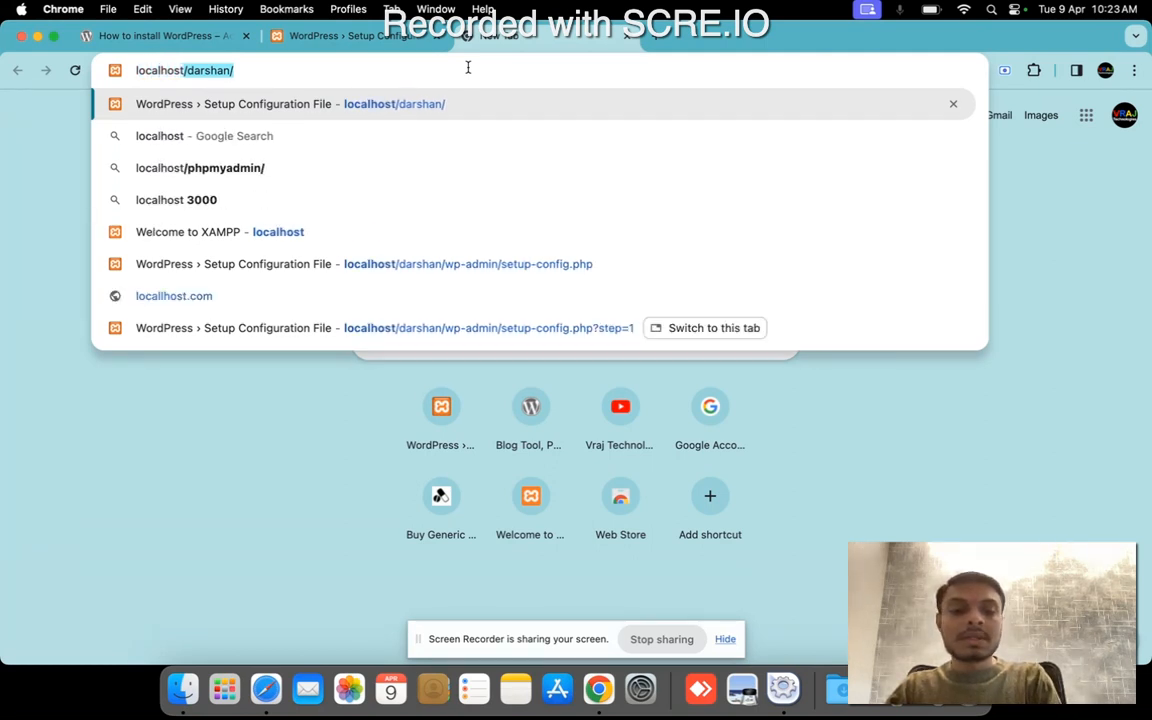
{"action": "type", "text": "/phpmyadmin"}
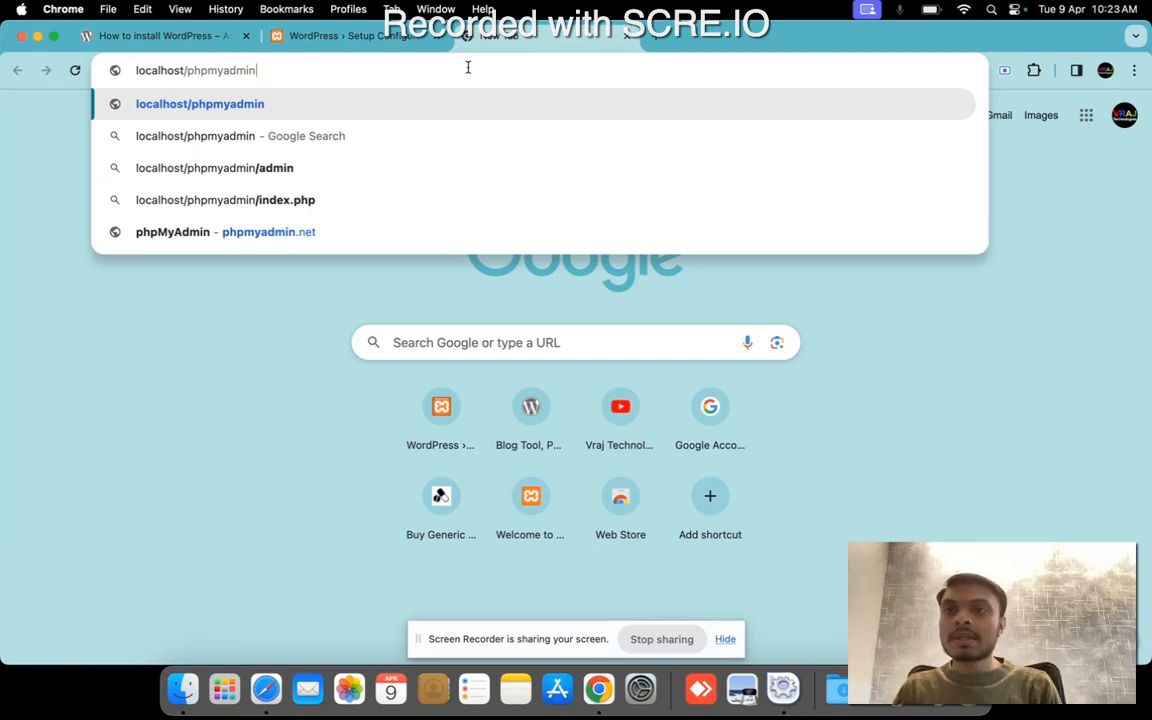
{"action": "key", "text": "BackSpace"}
{"action": "key", "text": "BackSpace"}
{"action": "key", "text": "BackSpace"}
{"action": "key", "text": "BackSpace"}
{"action": "key", "text": "BackSpace"}
{"action": "key", "text": "BackSpace"}
{"action": "key", "text": "BackSpace"}
{"action": "key", "text": "BackSpace"}
{"action": "key", "text": "BackSpace"}
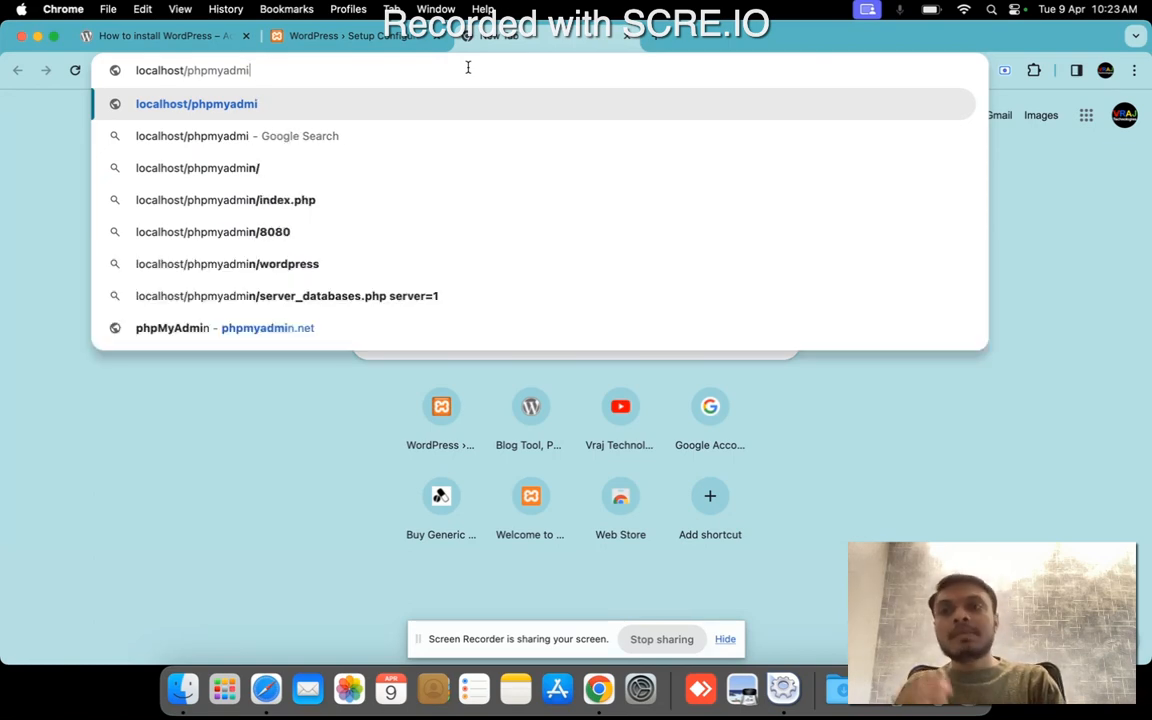
{"action": "key", "text": "BackSpace"}
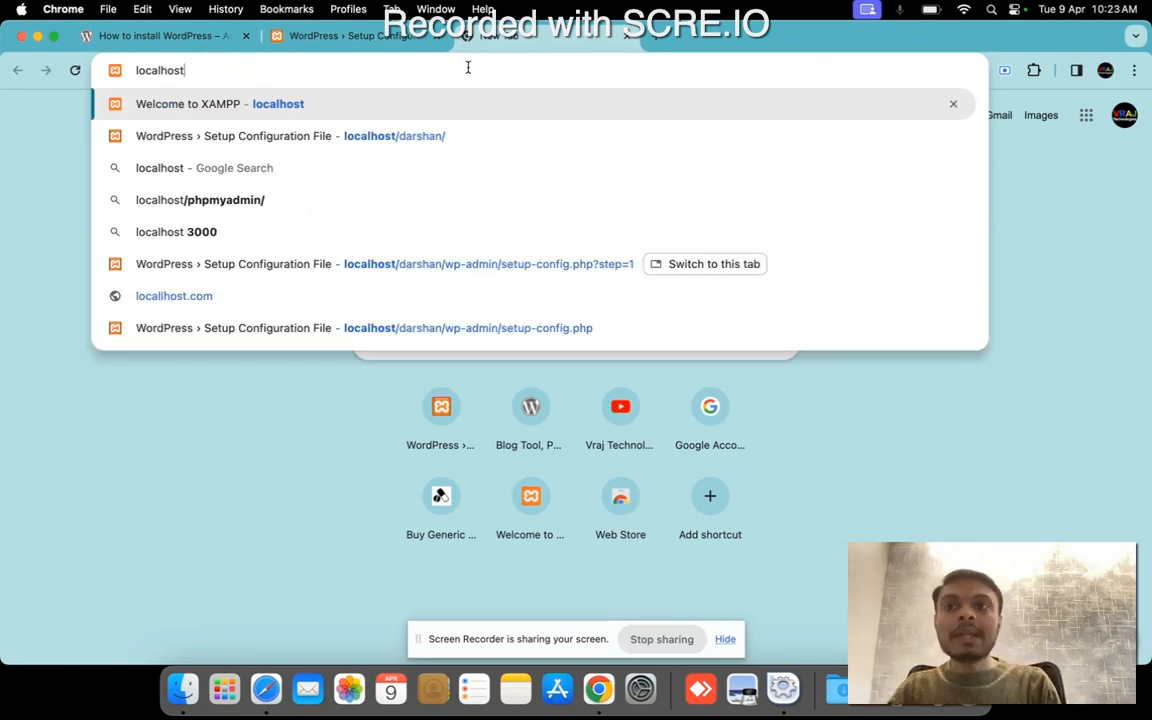
{"action": "key", "text": "Return"}
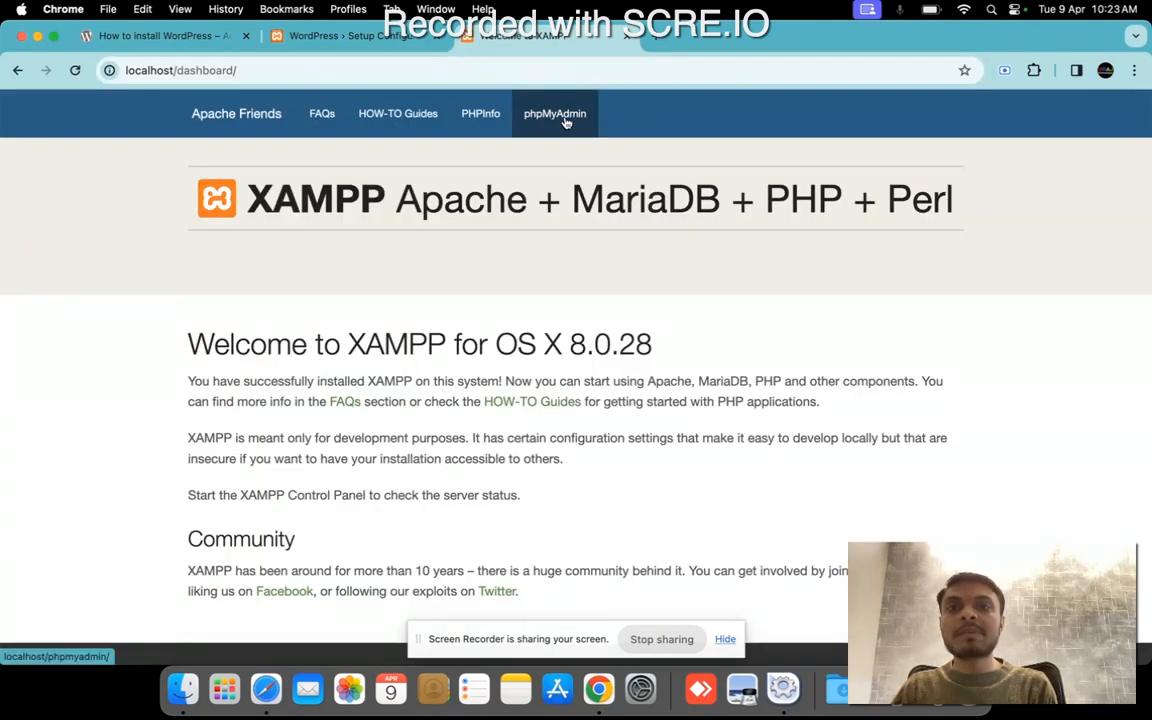
{"action": "left_click", "coordinate": [565, 119]}
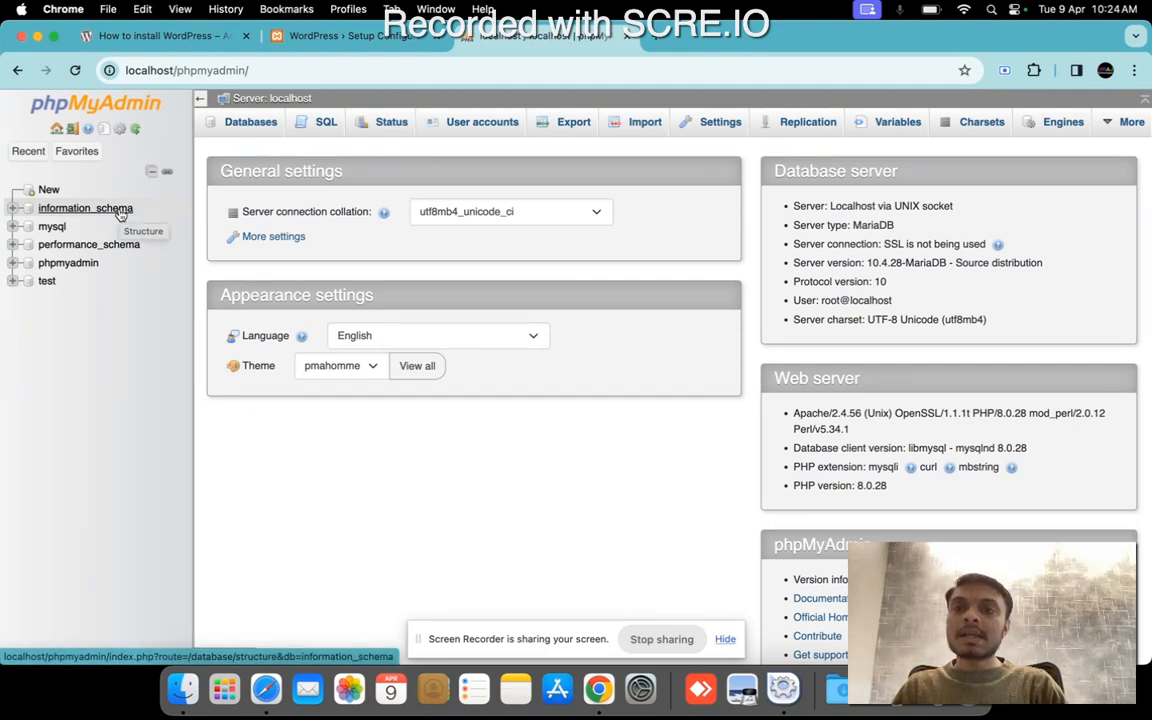
Create a new database named darshan with the utf8mb4_general_ci collation.
{"action": "left_click", "coordinate": [254, 122]}
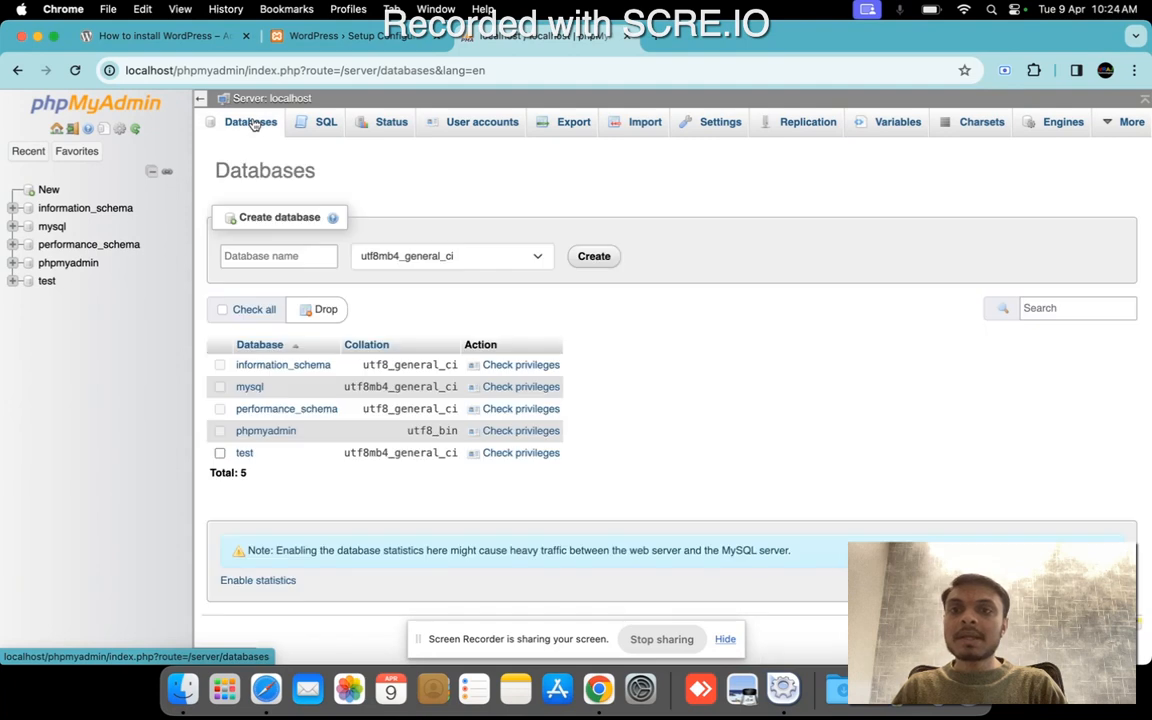
{"action": "left_click", "coordinate": [280, 254]}
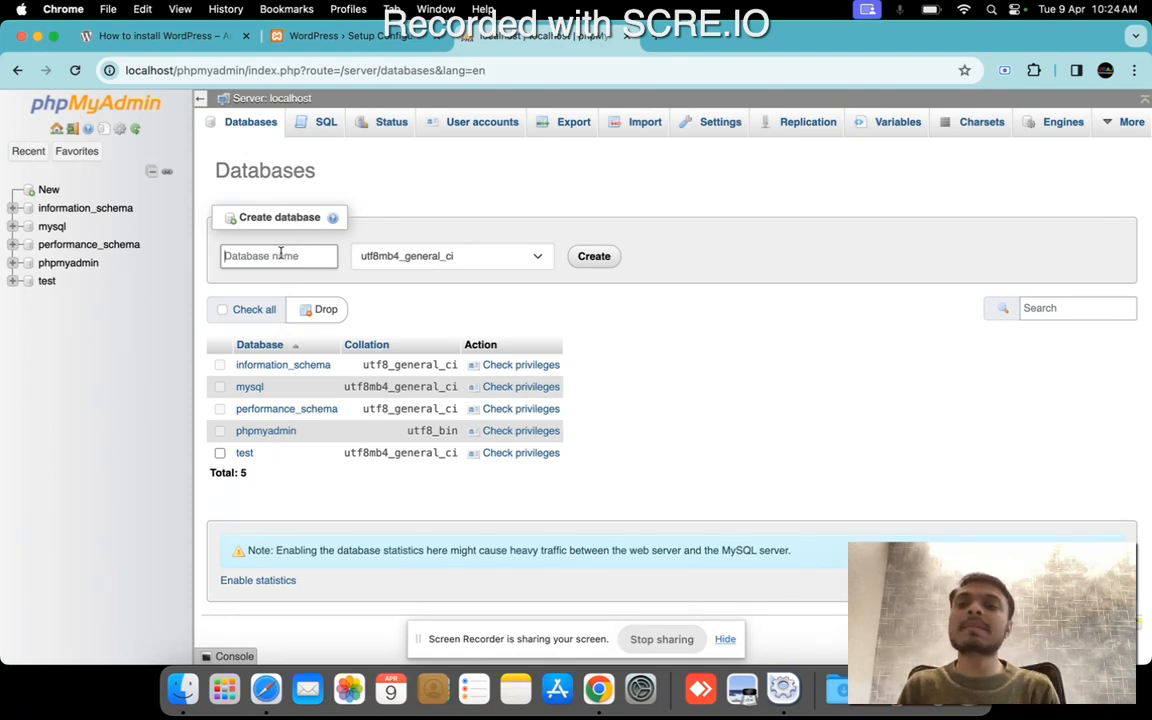
{"action": "type", "text": "darshan"}
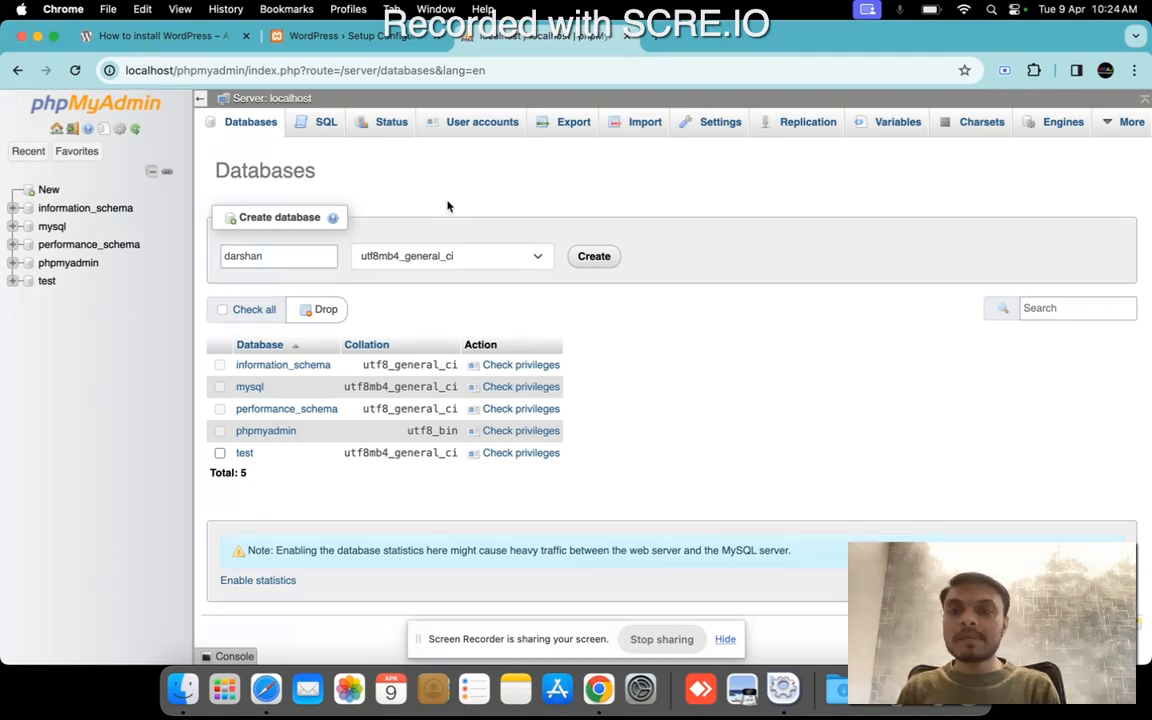
{"action": "left_click", "coordinate": [593, 257]}
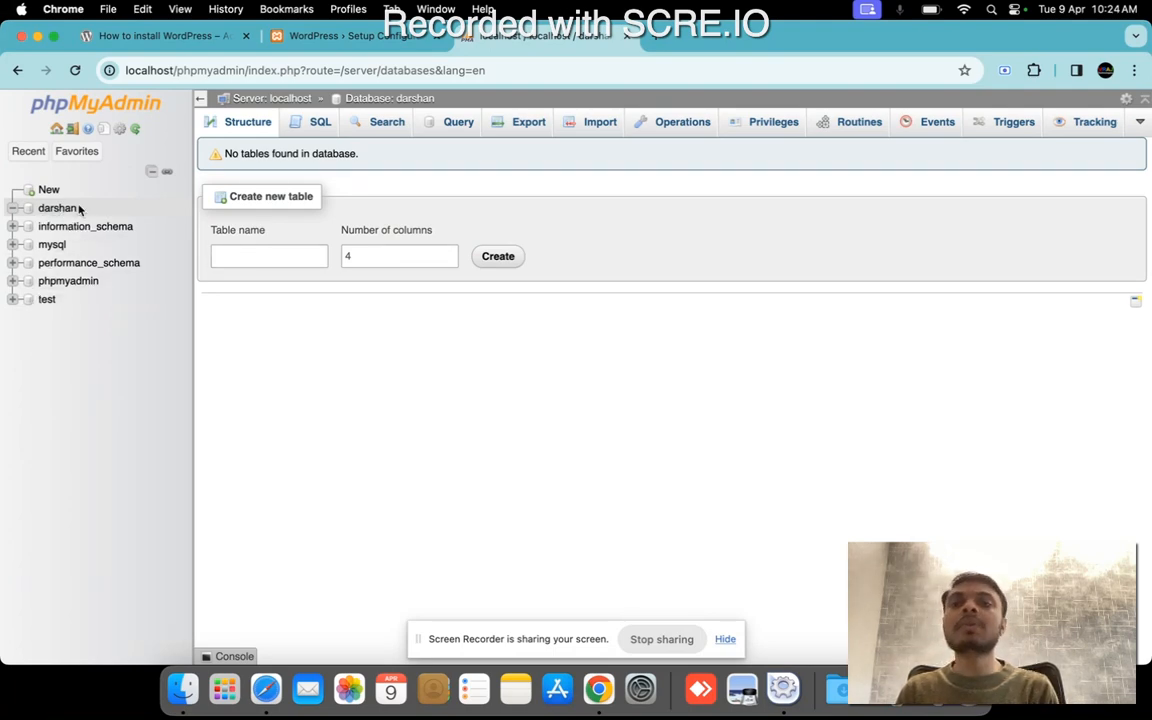
Return to the WordPress setup form and enter darshan as the database name and root as the username.
{"action": "left_click", "coordinate": [390, 36]}
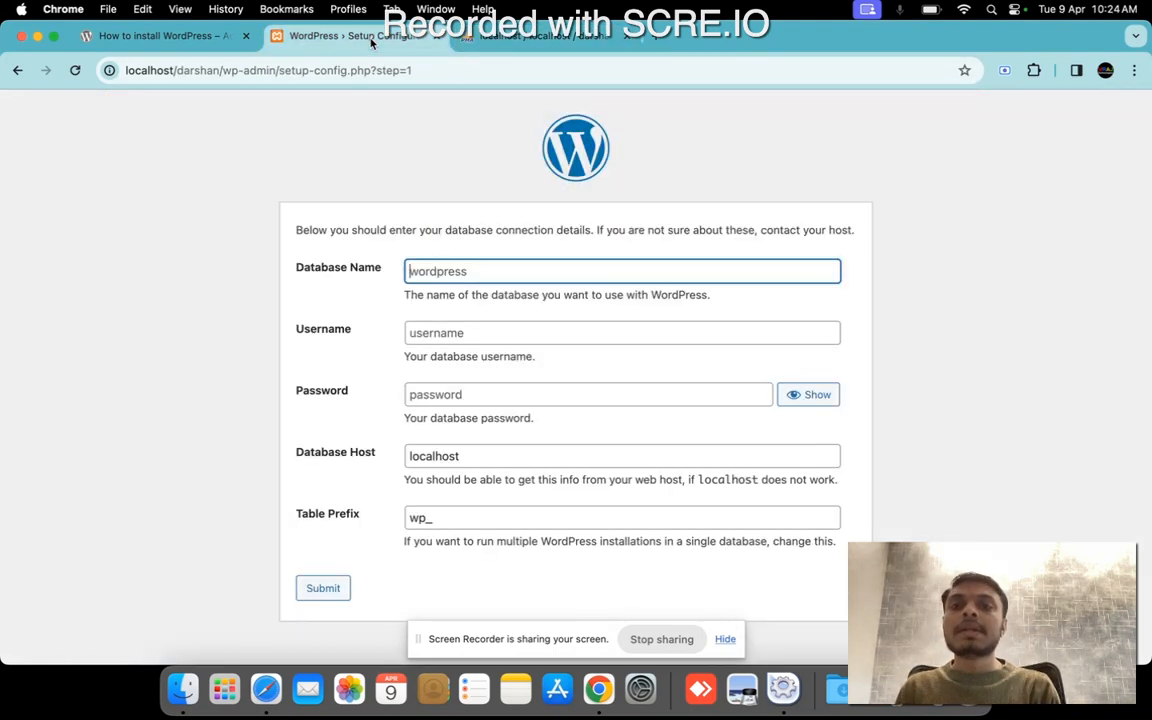
{"action": "left_click", "coordinate": [438, 266]}
{"action": "type", "text": "darshan"}
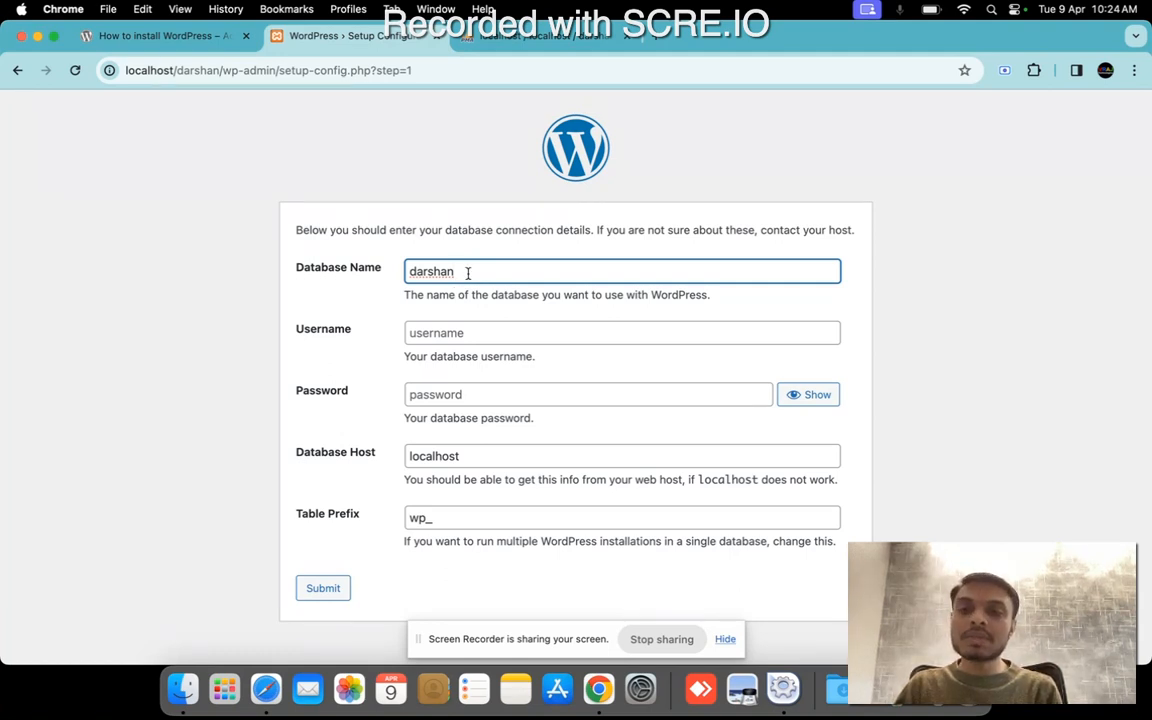
{"action": "left_click", "coordinate": [461, 335]}
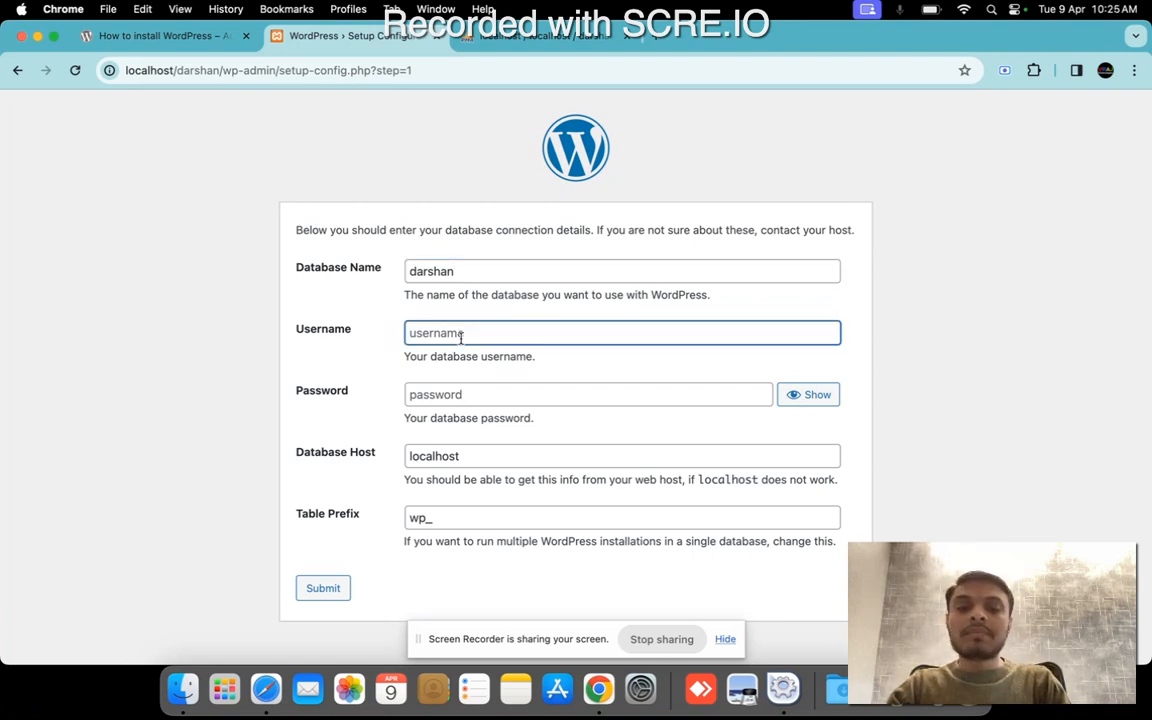
{"action": "type", "text": "root"}
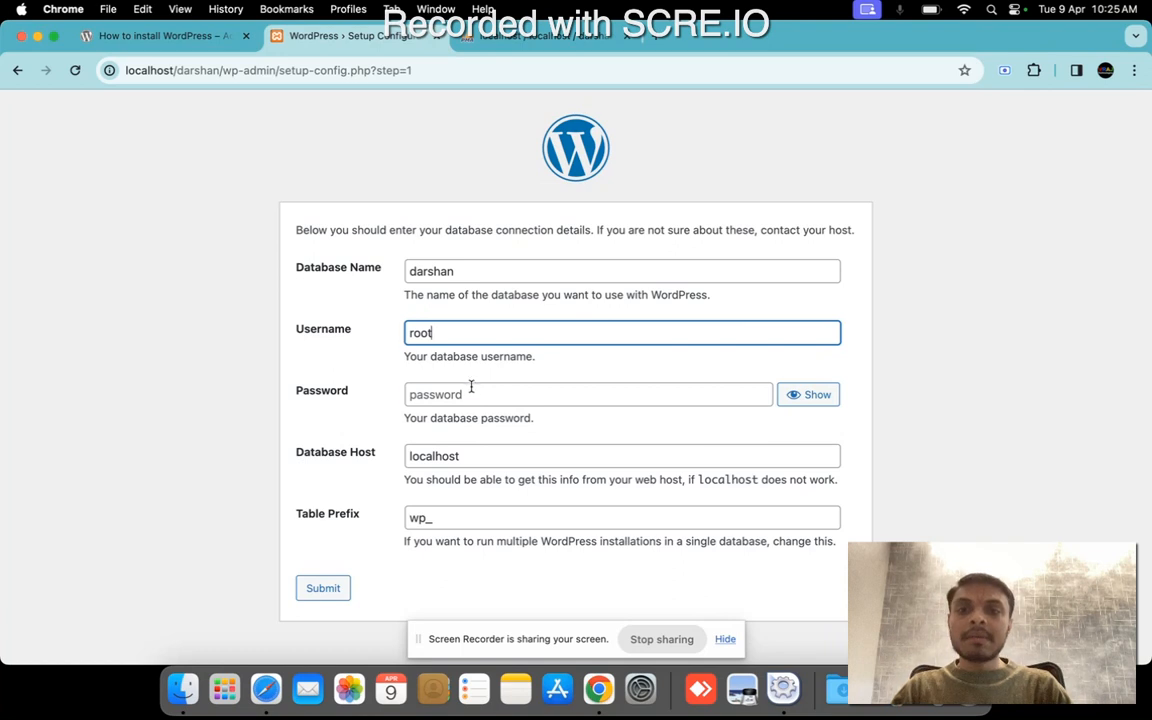
Leave the database password empty, check the table prefix, username and database name, and submit the connection details.
{"action": "left_click", "coordinate": [471, 392]}
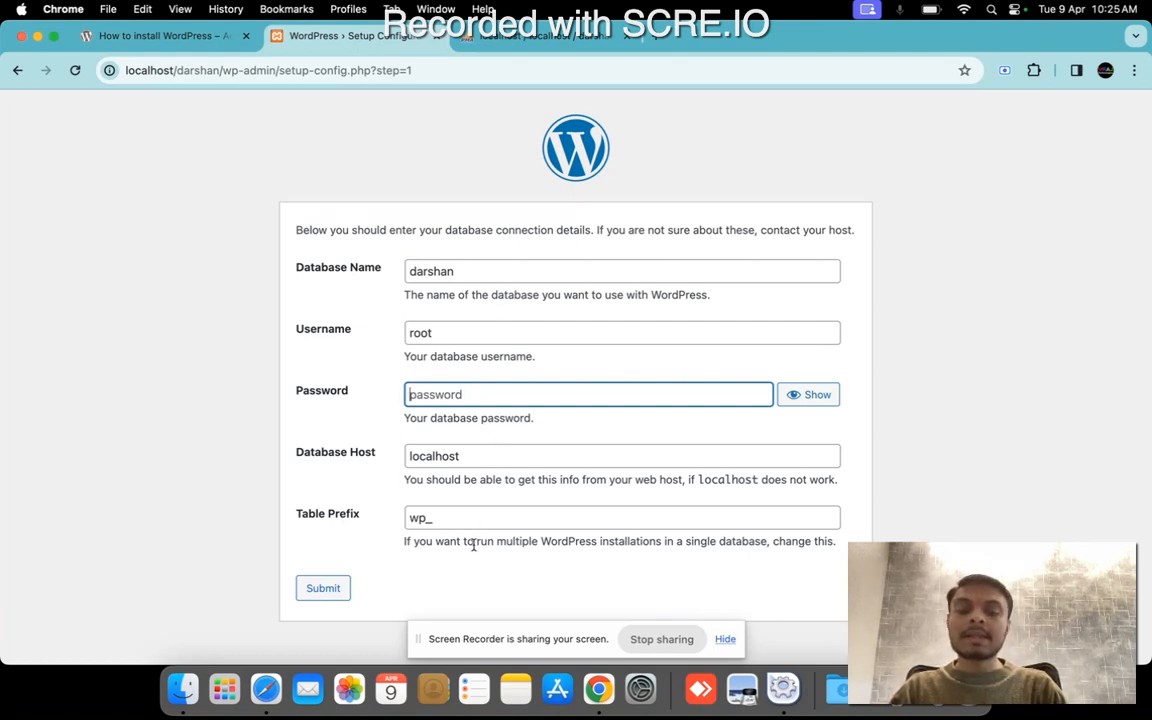
{"action": "double_click", "coordinate": [412, 517]}
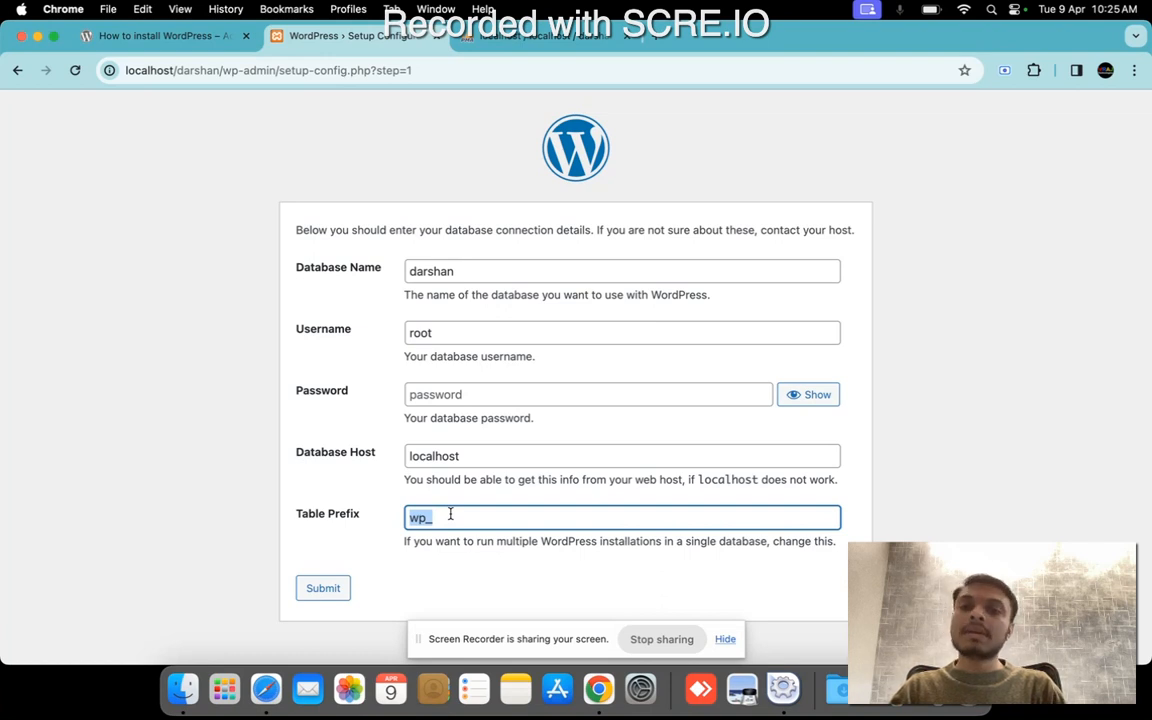
{"action": "left_click", "coordinate": [456, 332]}
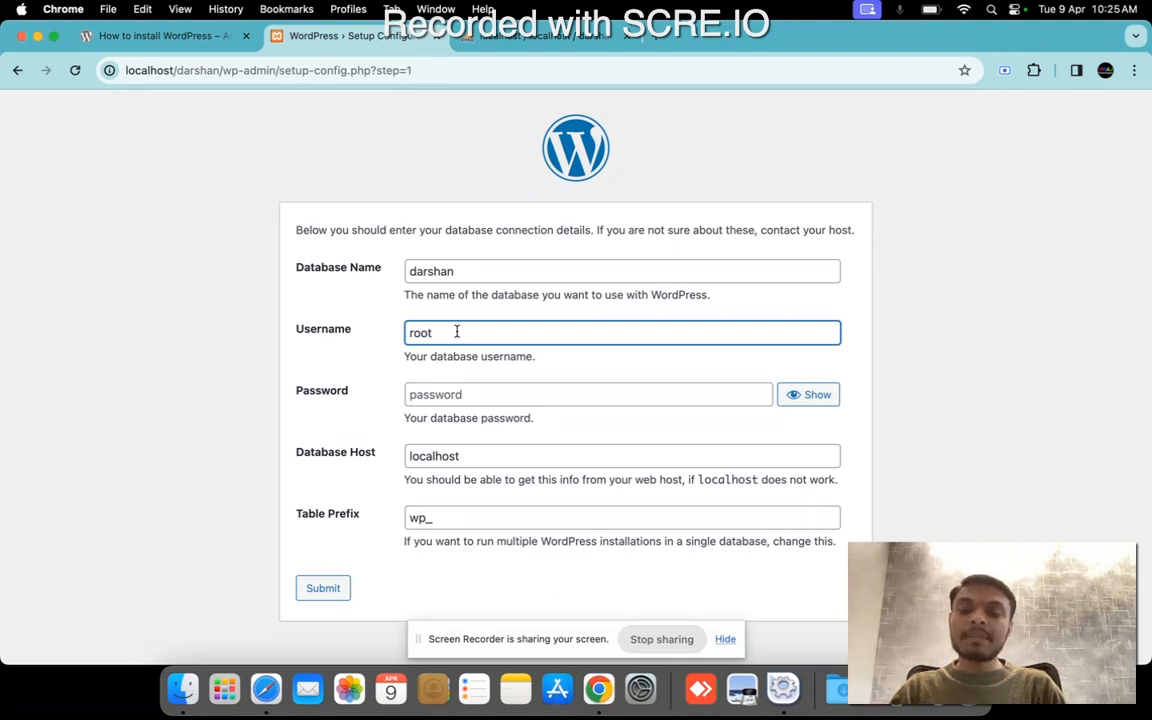
{"action": "left_click_drag", "start_coordinate": [456, 332], "coordinate": [394, 334]}
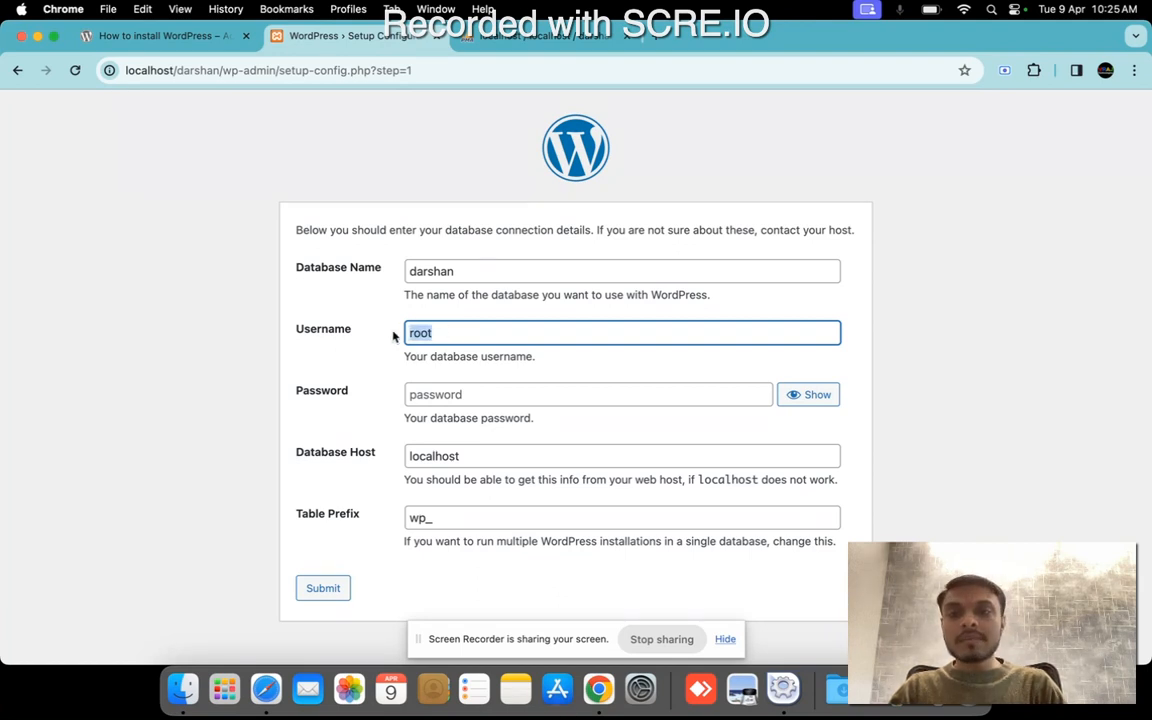
{"action": "left_click", "coordinate": [441, 392]}
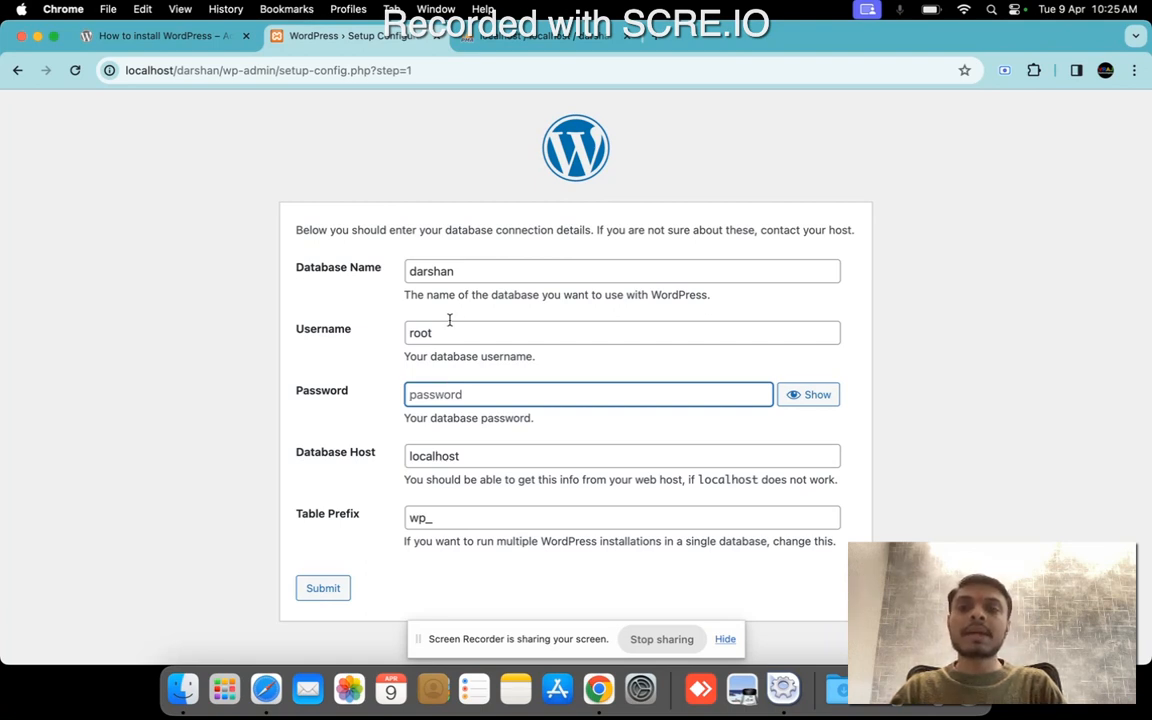
{"action": "left_click", "coordinate": [408, 271]}
{"action": "left_click_drag", "start_coordinate": [408, 271], "coordinate": [481, 268]}
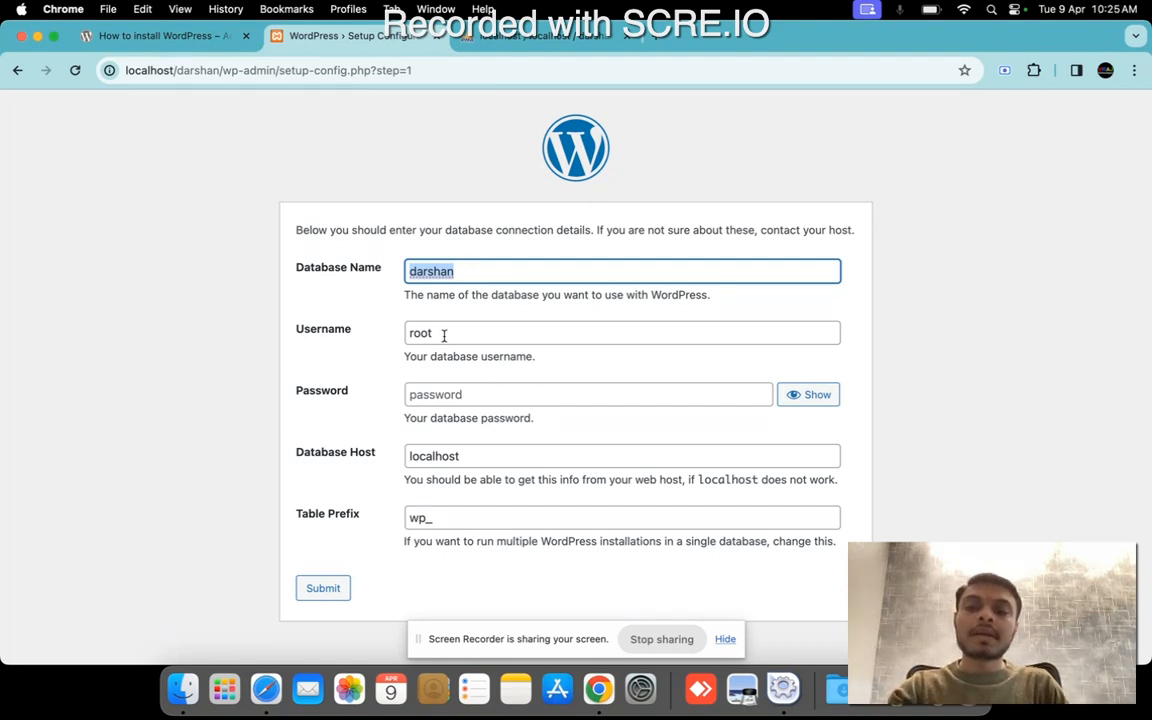
{"action": "left_click", "coordinate": [323, 589]}
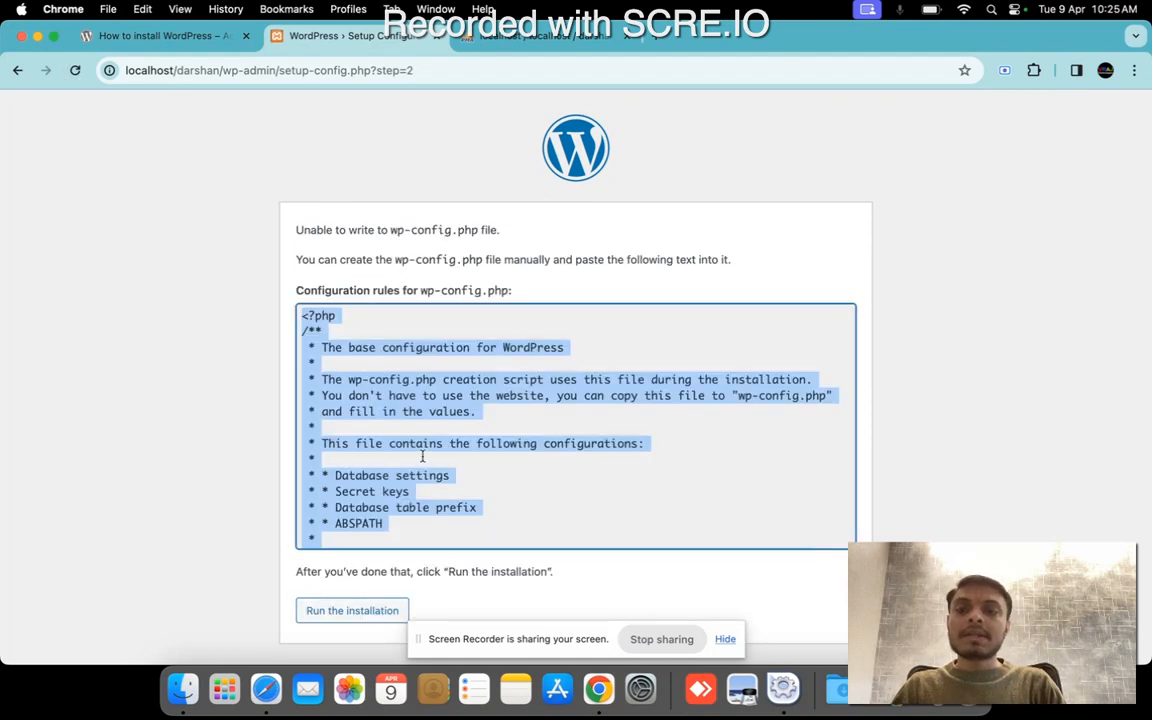
Examine the generated wp-config.php rules, including the security keys, table prefix and database name, username, password and hostname definitions.
{"action": "scroll", "coordinate": [422, 455], "scroll_direction": "down", "scroll_amount": 2}
{"action": "scroll", "coordinate": [422, 455], "scroll_direction": "down", "scroll_amount": 10}
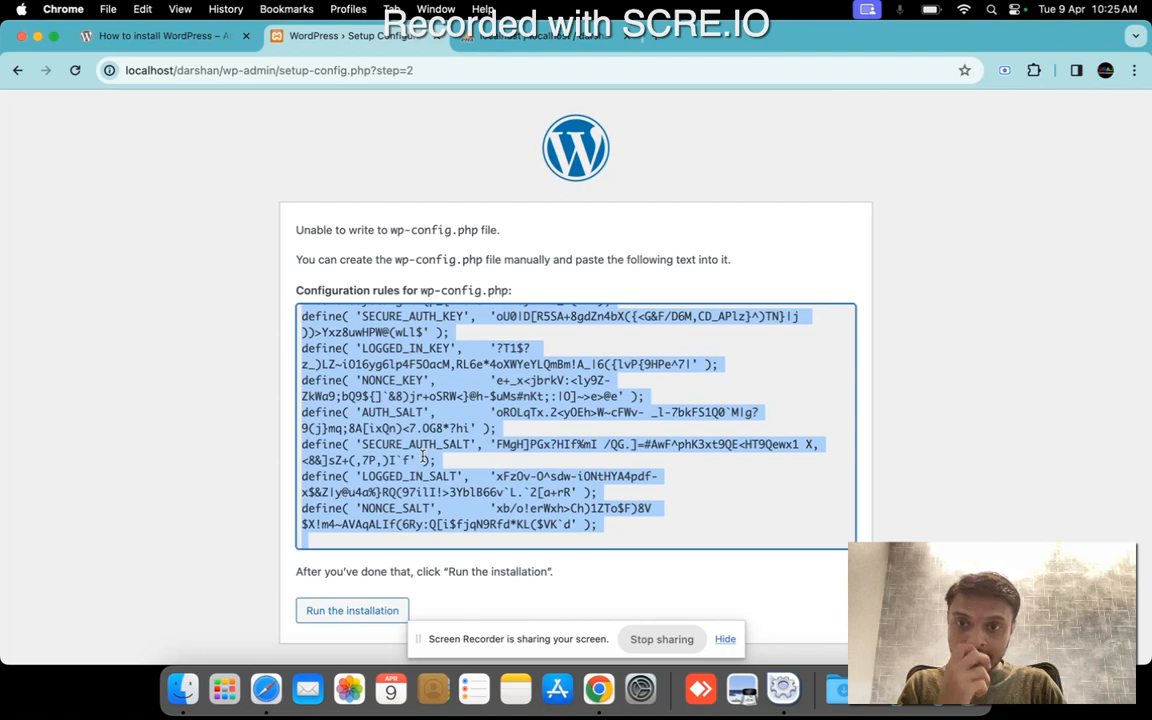
{"action": "left_click", "coordinate": [430, 291]}
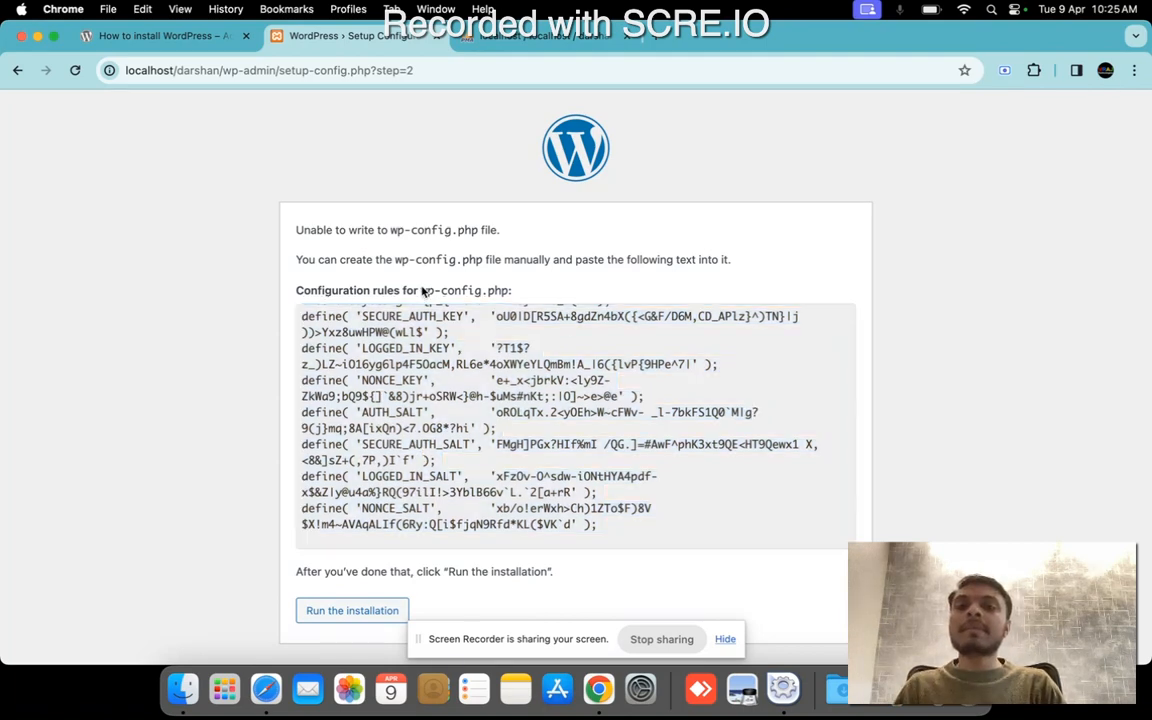
{"action": "left_click_drag", "start_coordinate": [430, 291], "coordinate": [510, 291]}
{"action": "scroll", "coordinate": [558, 444], "scroll_direction": "down", "scroll_amount": 5}
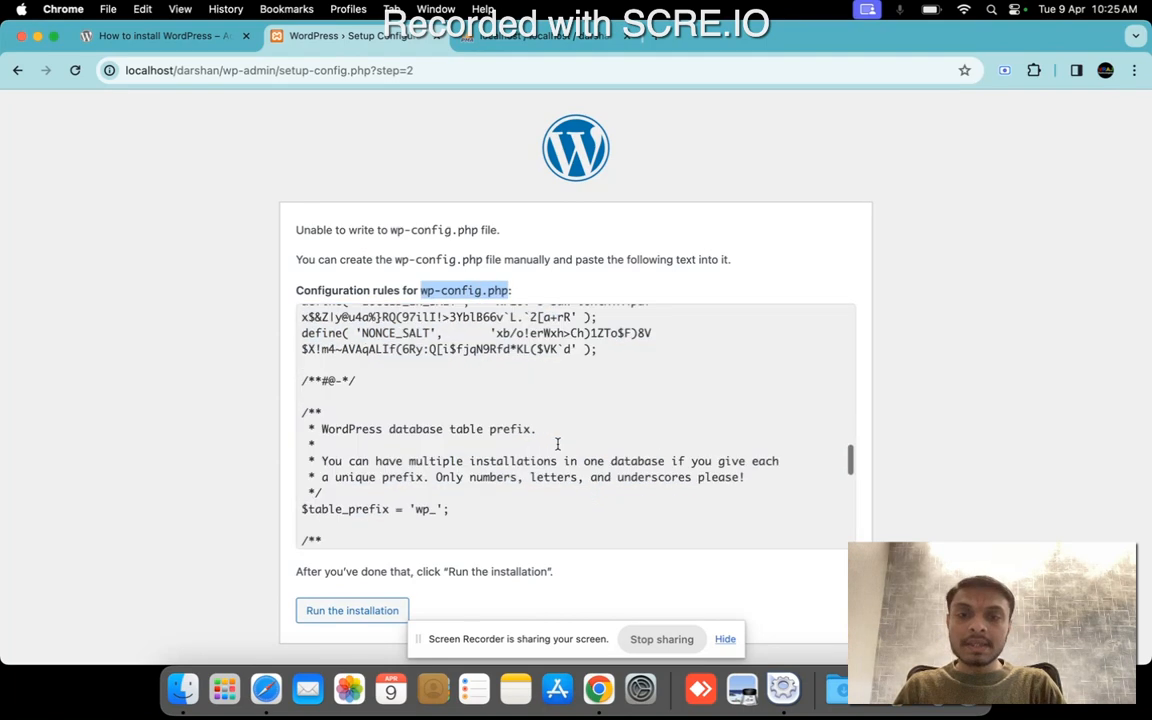
{"action": "scroll", "coordinate": [558, 444], "scroll_direction": "down", "scroll_amount": 5}
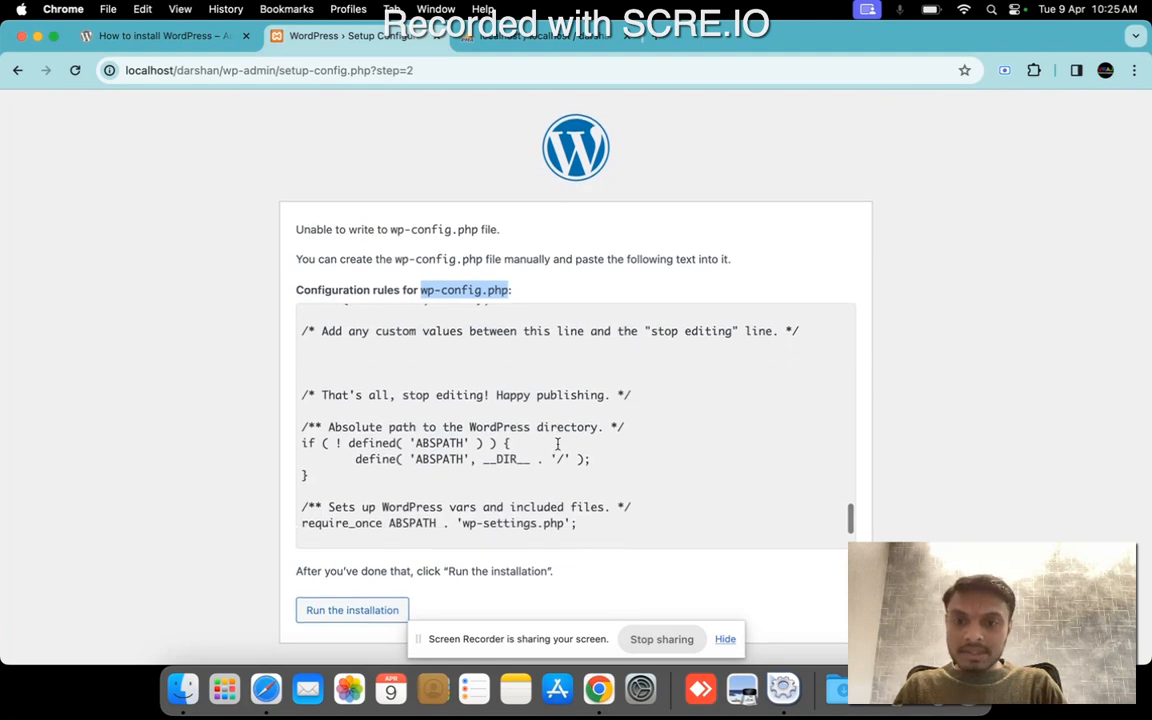
{"action": "scroll", "coordinate": [558, 444], "scroll_direction": "up", "scroll_amount": 5}
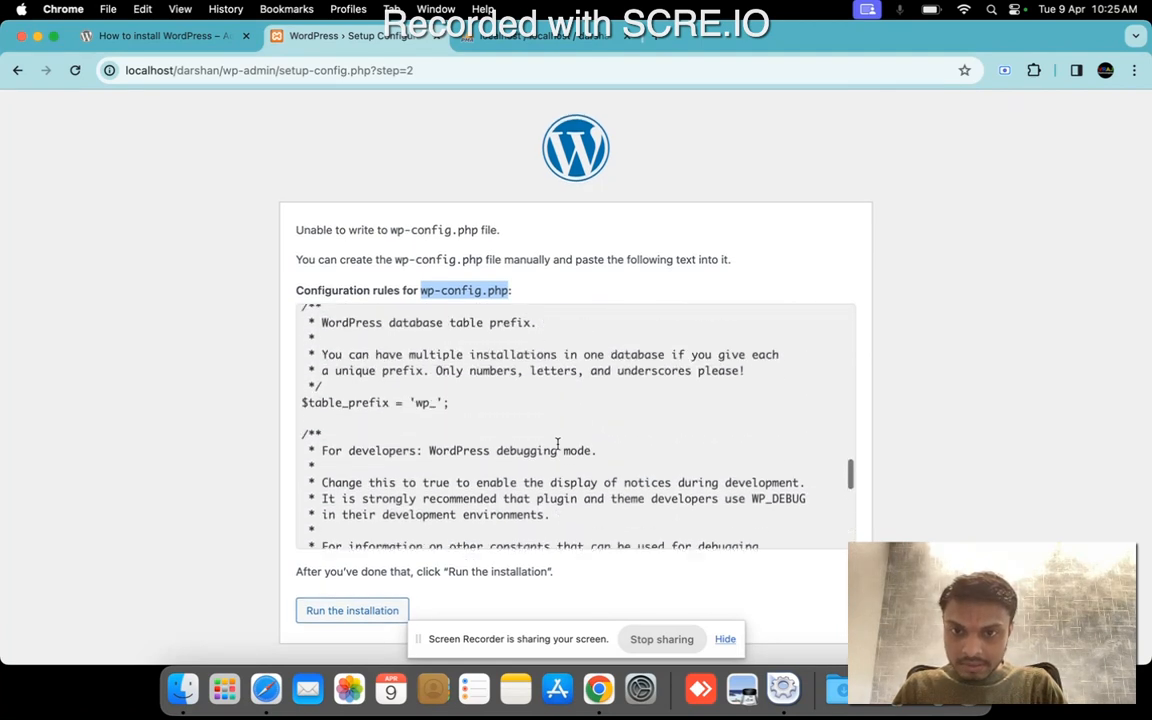
{"action": "scroll", "coordinate": [558, 444], "scroll_direction": "up", "scroll_amount": 5}
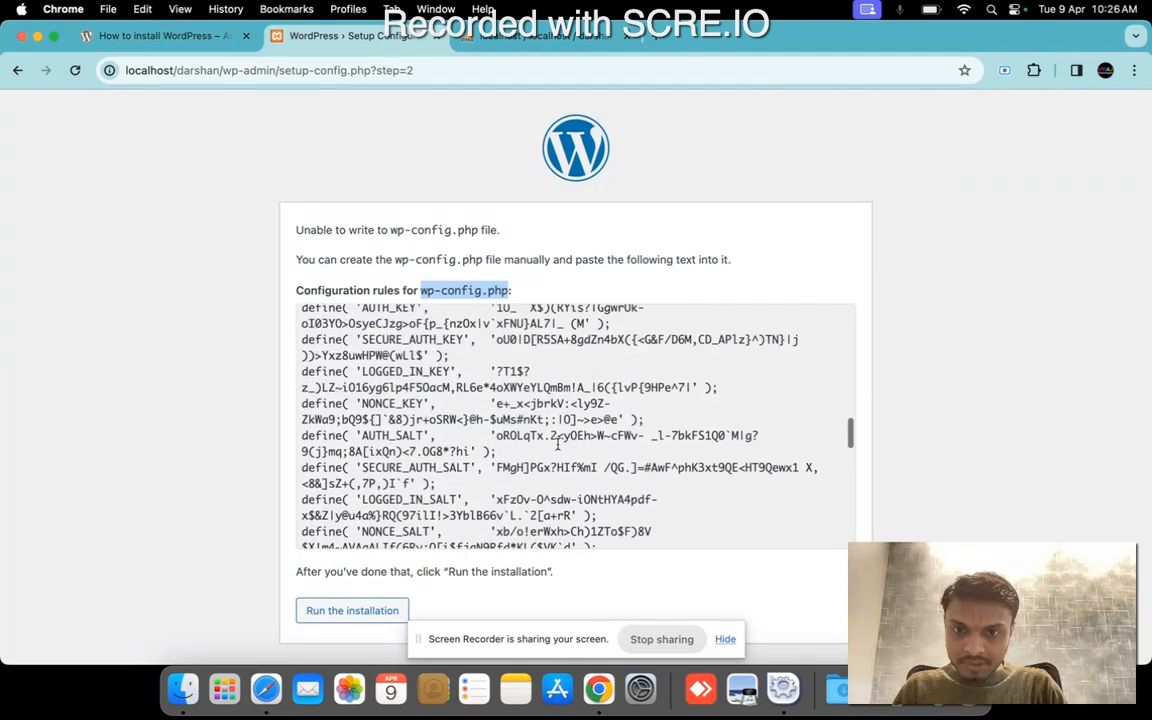
{"action": "scroll", "coordinate": [558, 444], "scroll_direction": "up", "scroll_amount": 5}
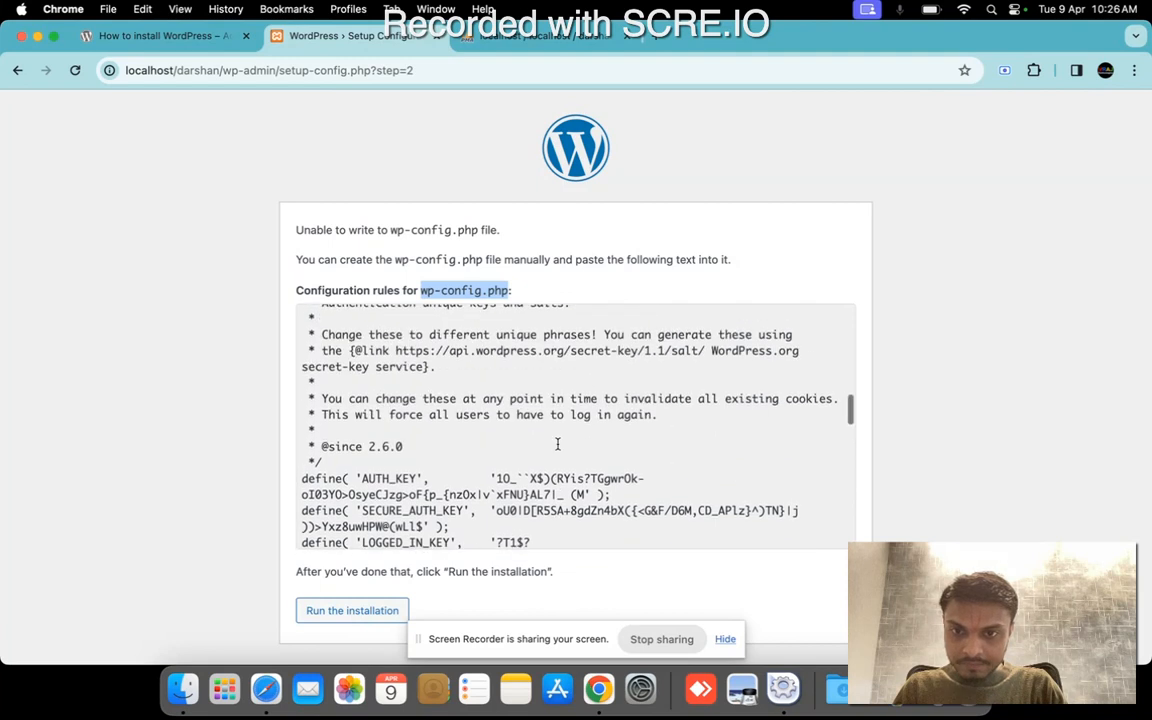
{"action": "scroll", "coordinate": [558, 444], "scroll_direction": "up", "scroll_amount": 4}
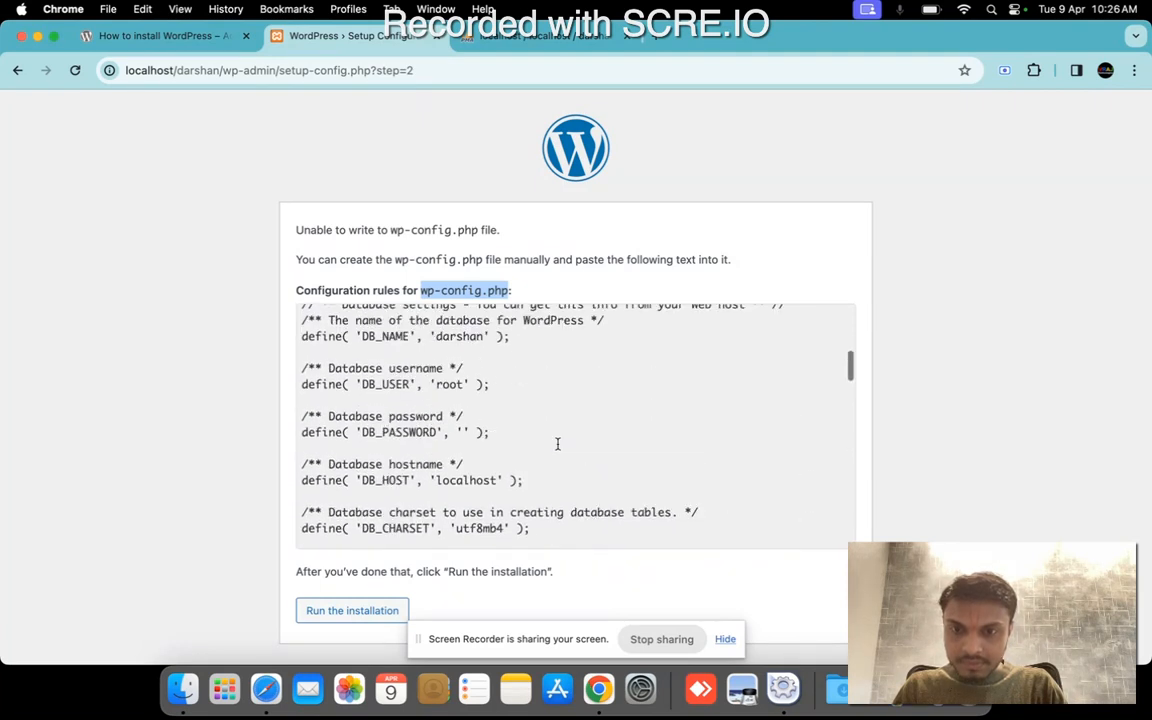
{"action": "scroll", "coordinate": [558, 444], "scroll_direction": "up", "scroll_amount": 1}
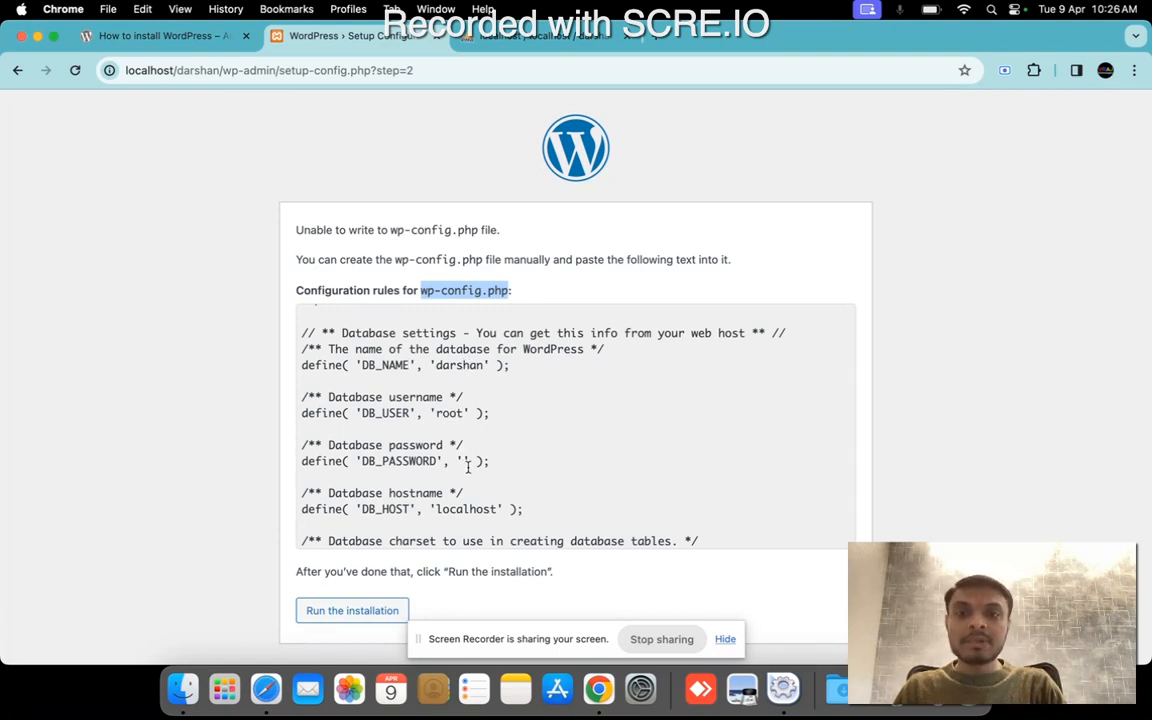
{"action": "scroll", "coordinate": [467, 467], "scroll_direction": "down", "scroll_amount": 2}
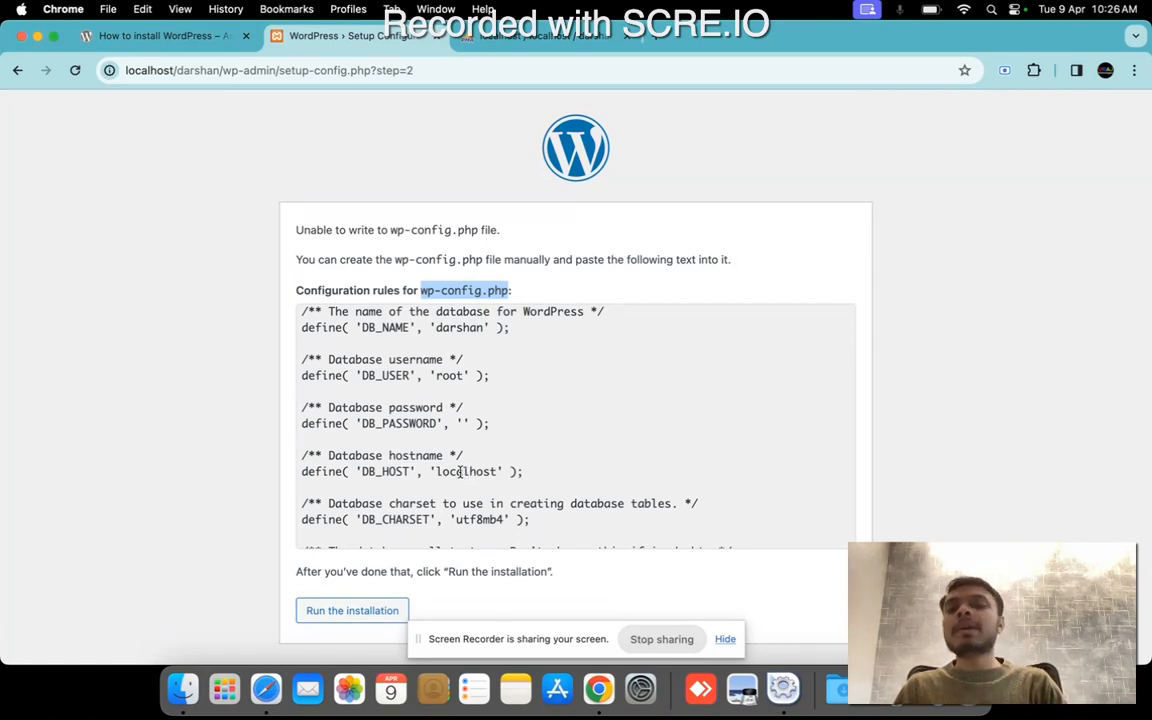
{"action": "double_click", "coordinate": [466, 472]}
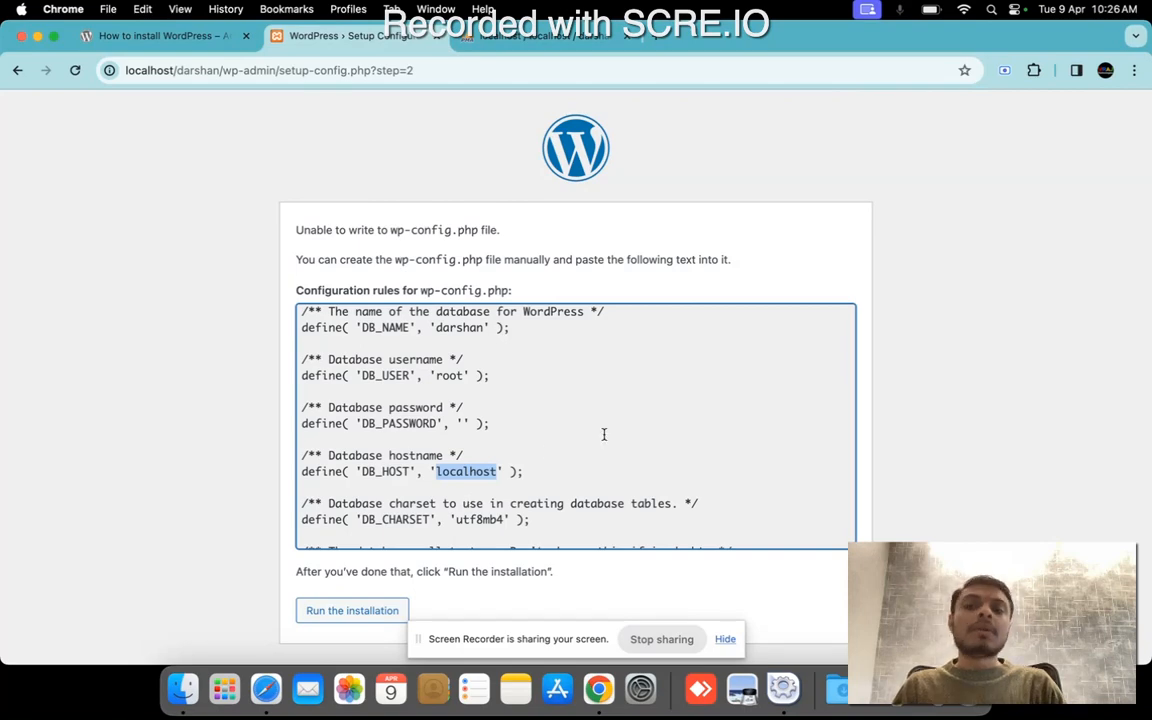
Select all of the generated wp-config.php configuration rules on the WordPress setup page.
{"action": "key", "text": "super+a"}
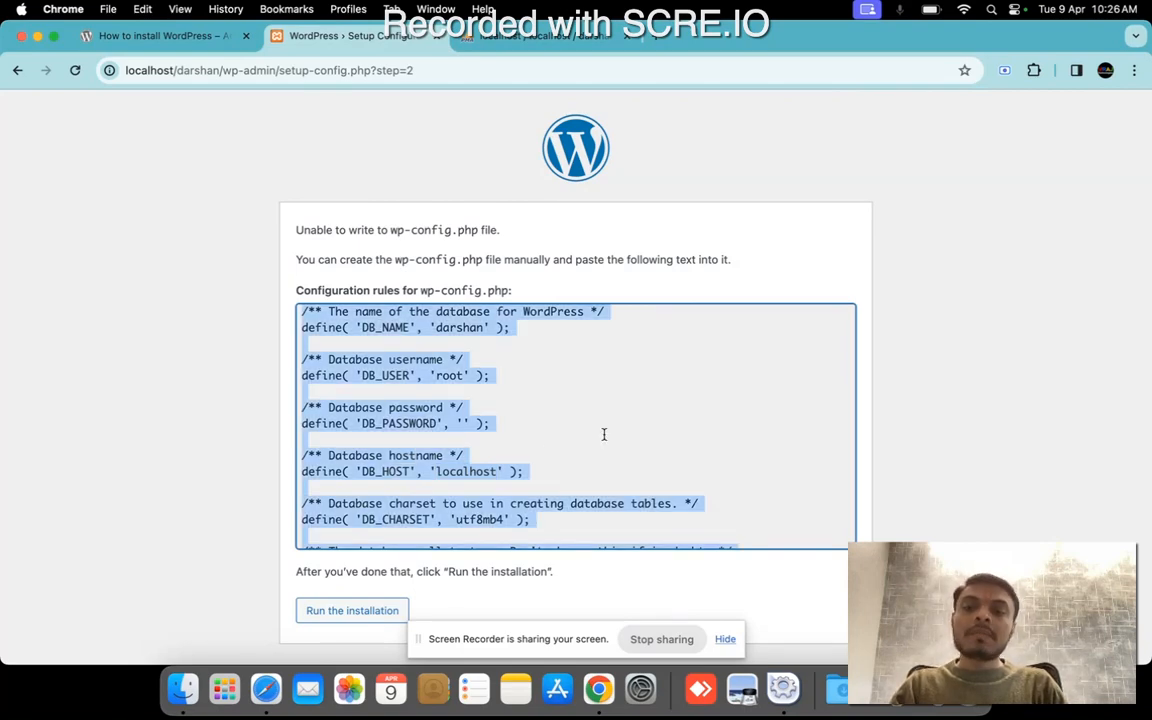
{"action": "scroll", "coordinate": [603, 434], "scroll_direction": "down", "scroll_amount": 10}
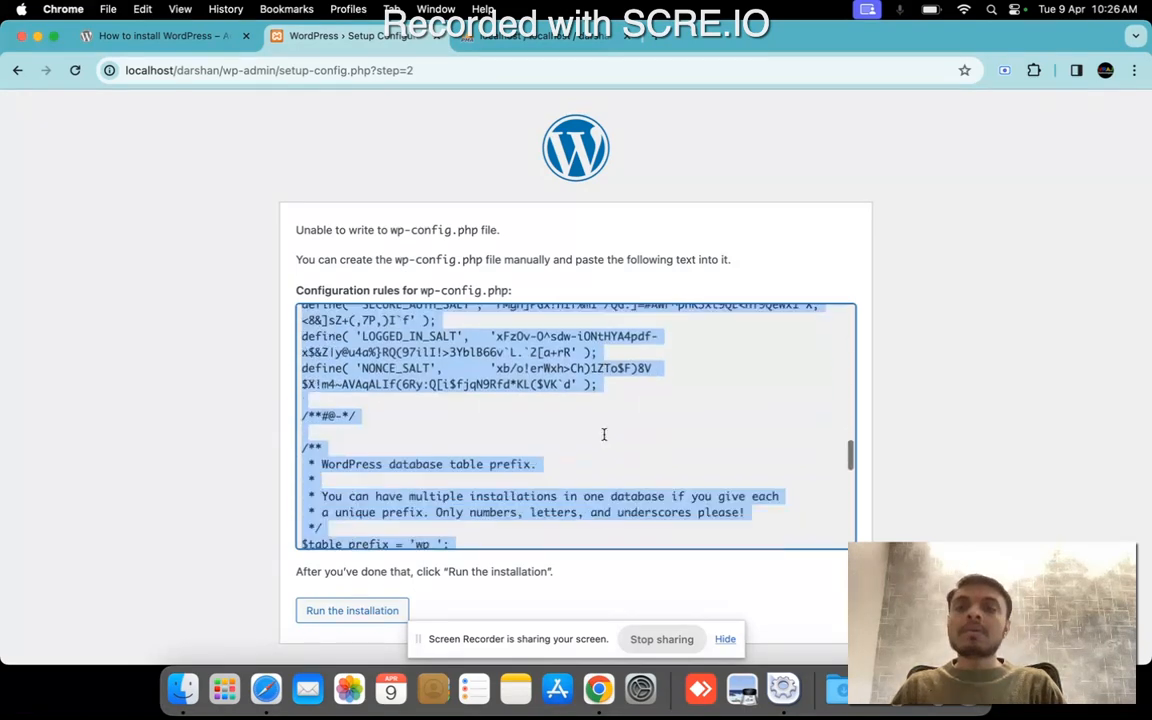
{"action": "scroll", "coordinate": [603, 434], "scroll_direction": "down", "scroll_amount": 5}
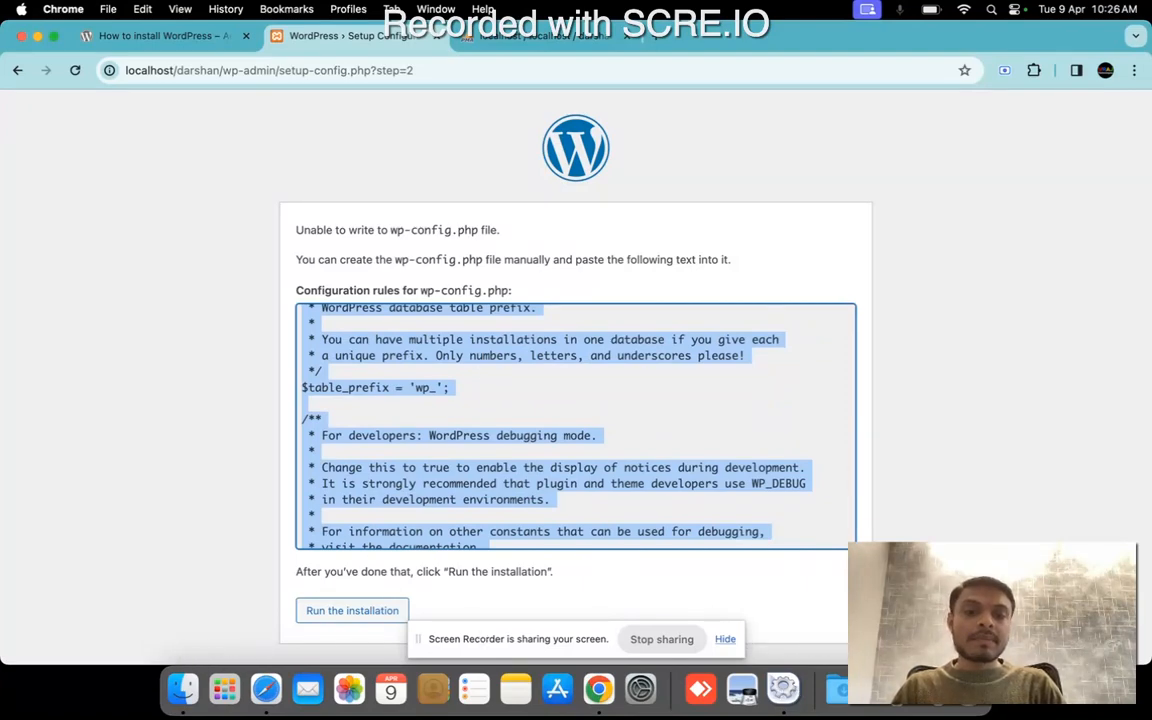
Switch to XAMPP, open its application folder and go to the darshan folder inside htdocs.
{"action": "left_click", "coordinate": [482, 218]}
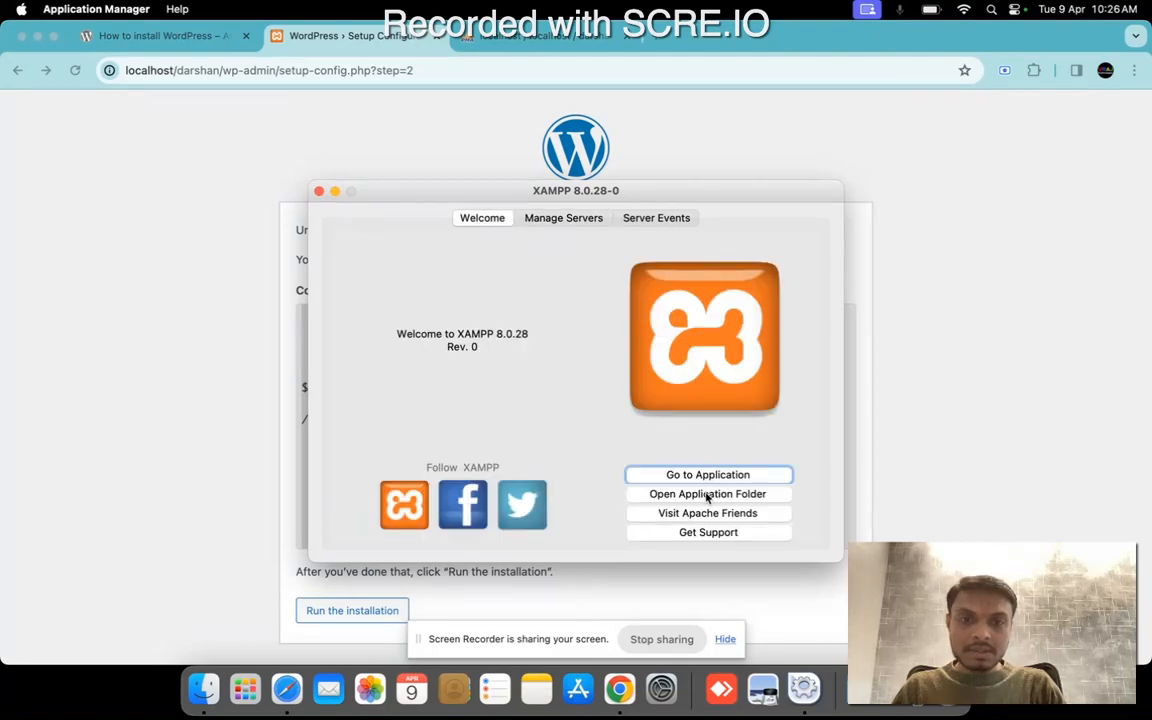
{"action": "left_click", "coordinate": [638, 494]}
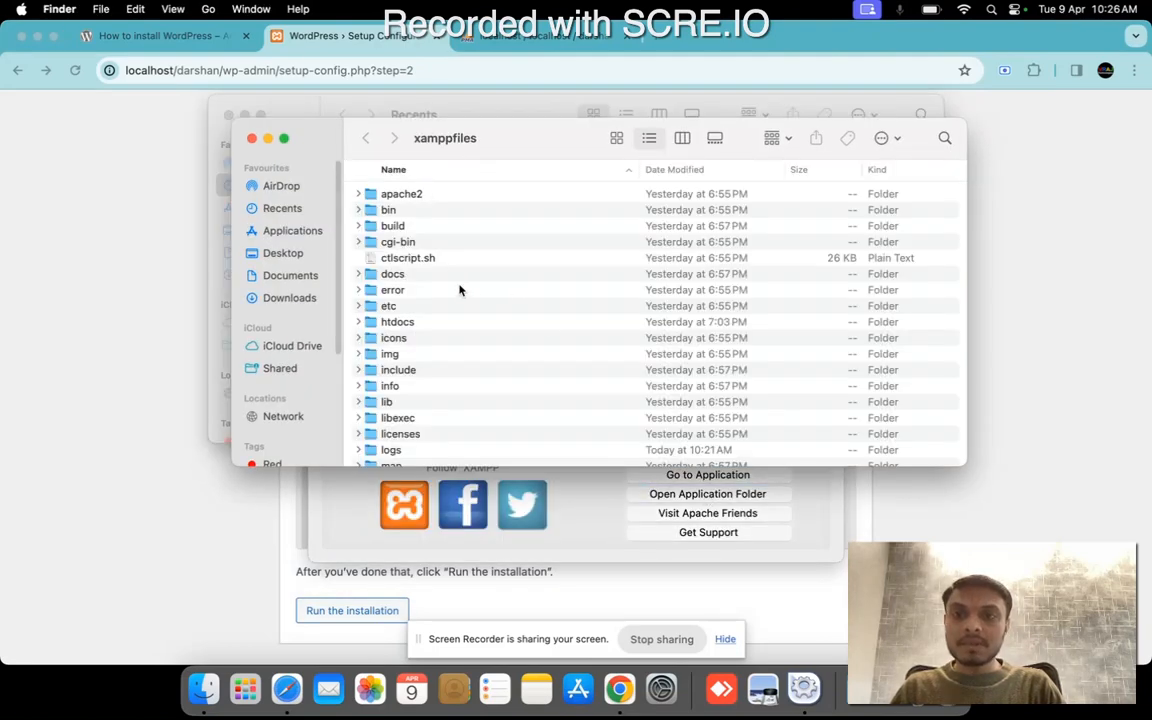
{"action": "double_click", "coordinate": [400, 321]}
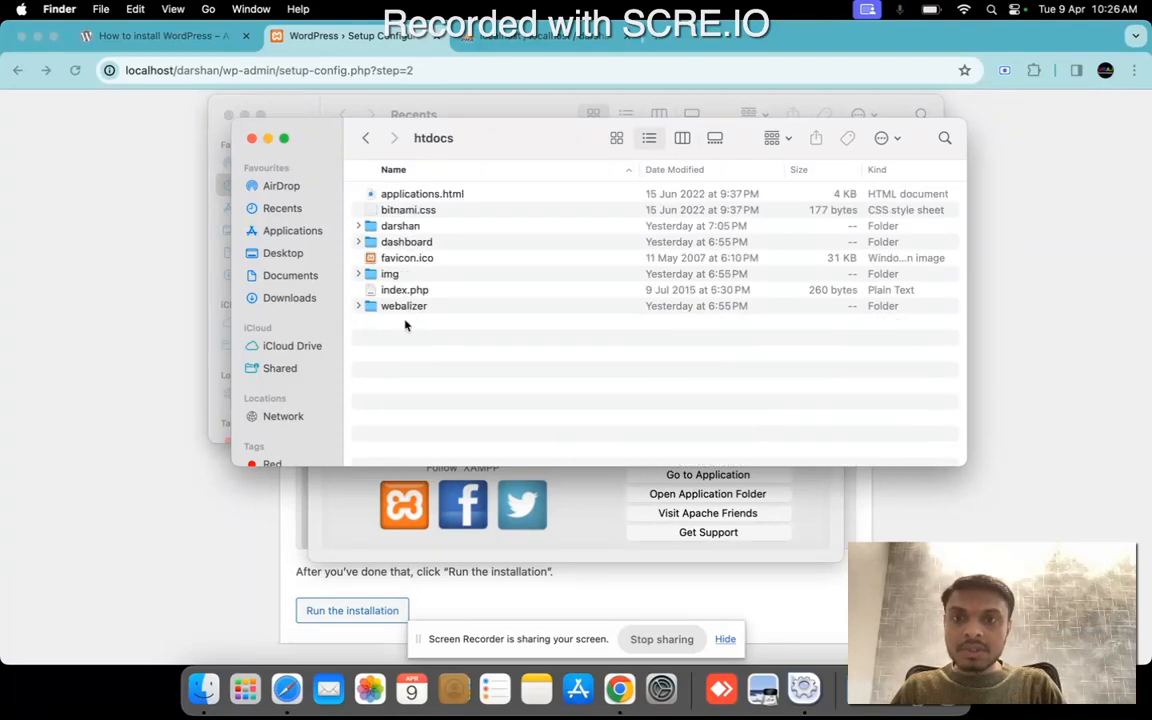
{"action": "double_click", "coordinate": [397, 229]}
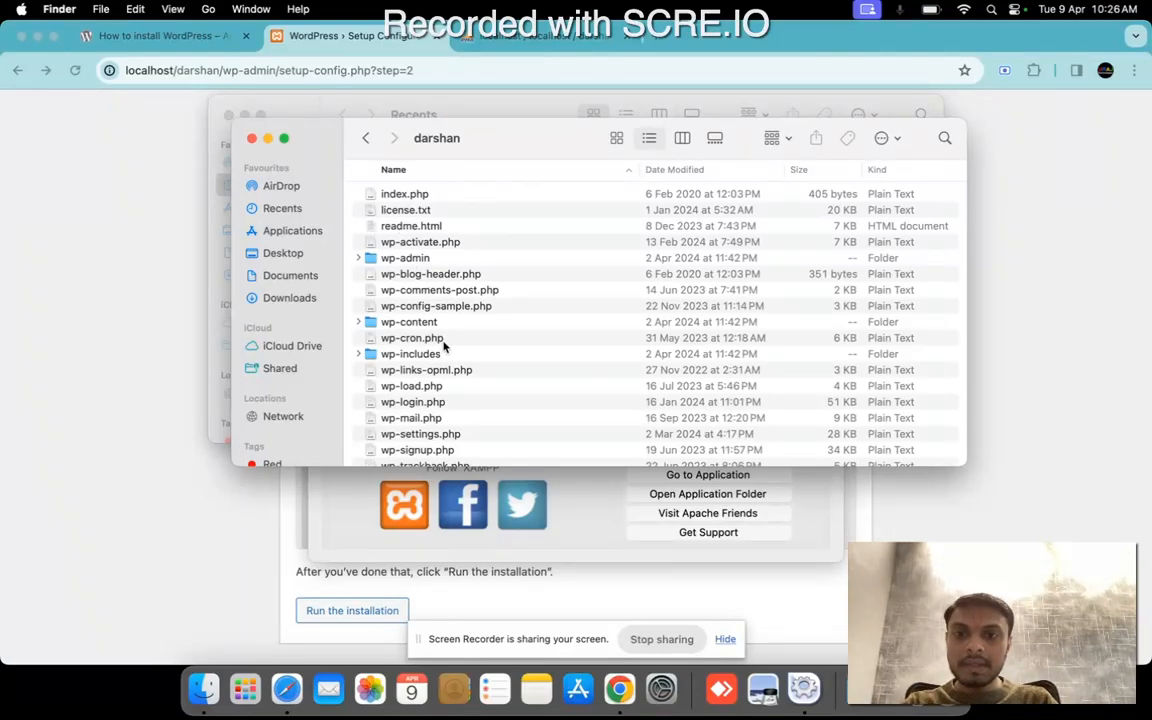
Look through the darshan folder's WordPress files and check which applications can open wp-config-sample.php, without opening it.
{"action": "scroll", "coordinate": [468, 416], "scroll_direction": "down", "scroll_amount": 2}
{"action": "scroll", "coordinate": [468, 416], "scroll_direction": "up", "scroll_amount": 2}
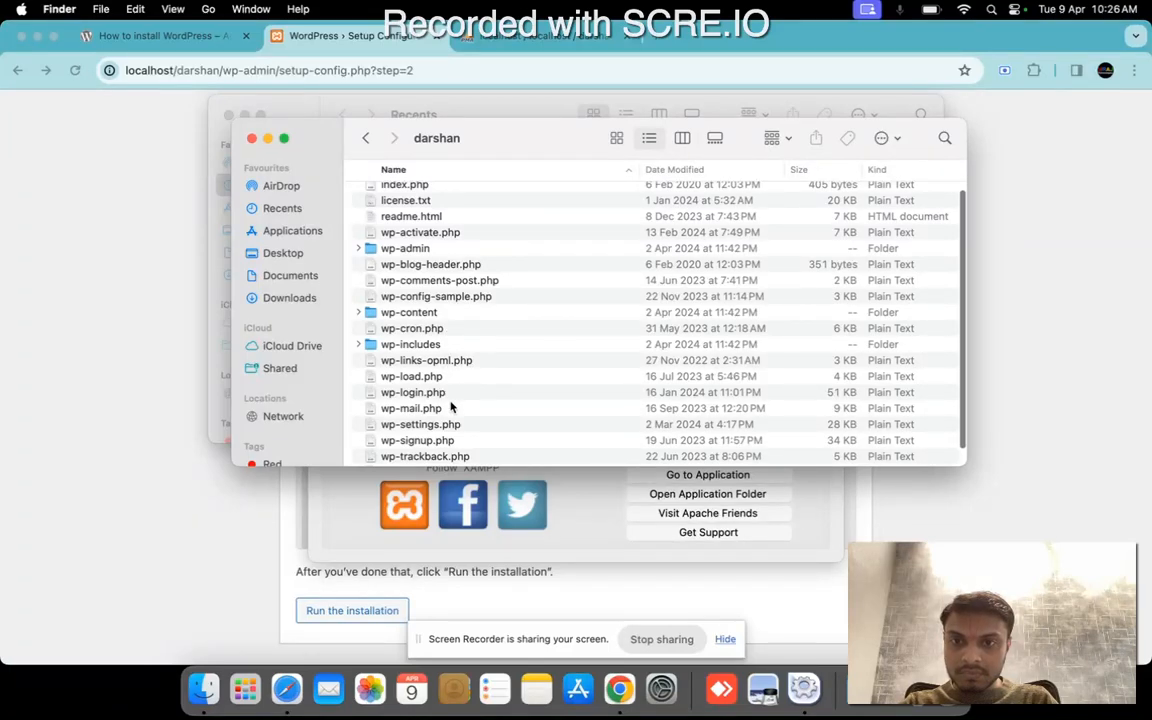
{"action": "scroll", "coordinate": [450, 407], "scroll_direction": "down", "scroll_amount": 2}
{"action": "scroll", "coordinate": [450, 407], "scroll_direction": "up", "scroll_amount": 3}
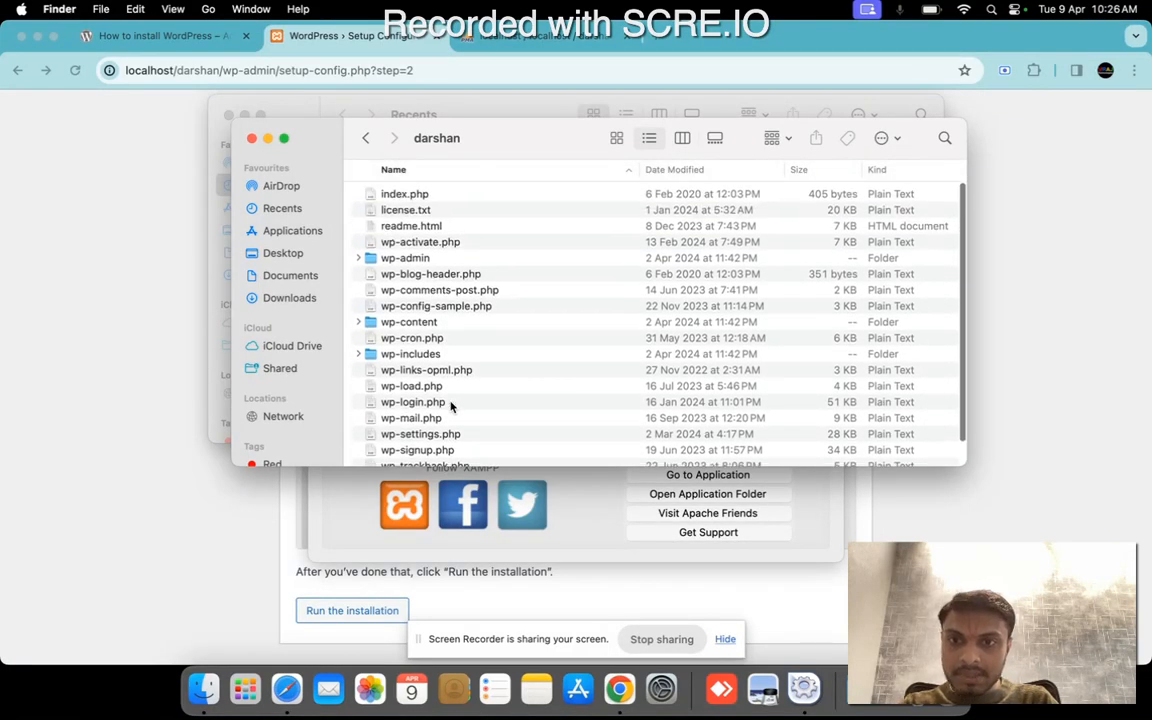
{"action": "left_click", "coordinate": [450, 309]}
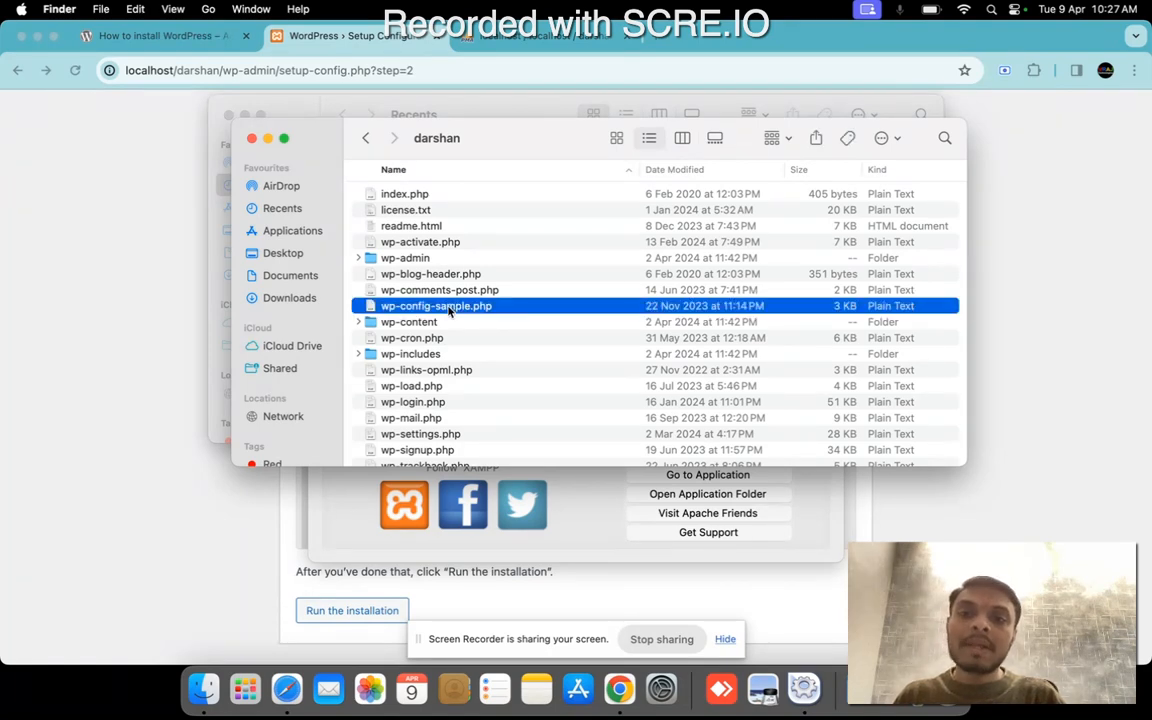
{"action": "right_click", "coordinate": [450, 311]}
{"action": "mouse_move", "coordinate": [474, 332]}
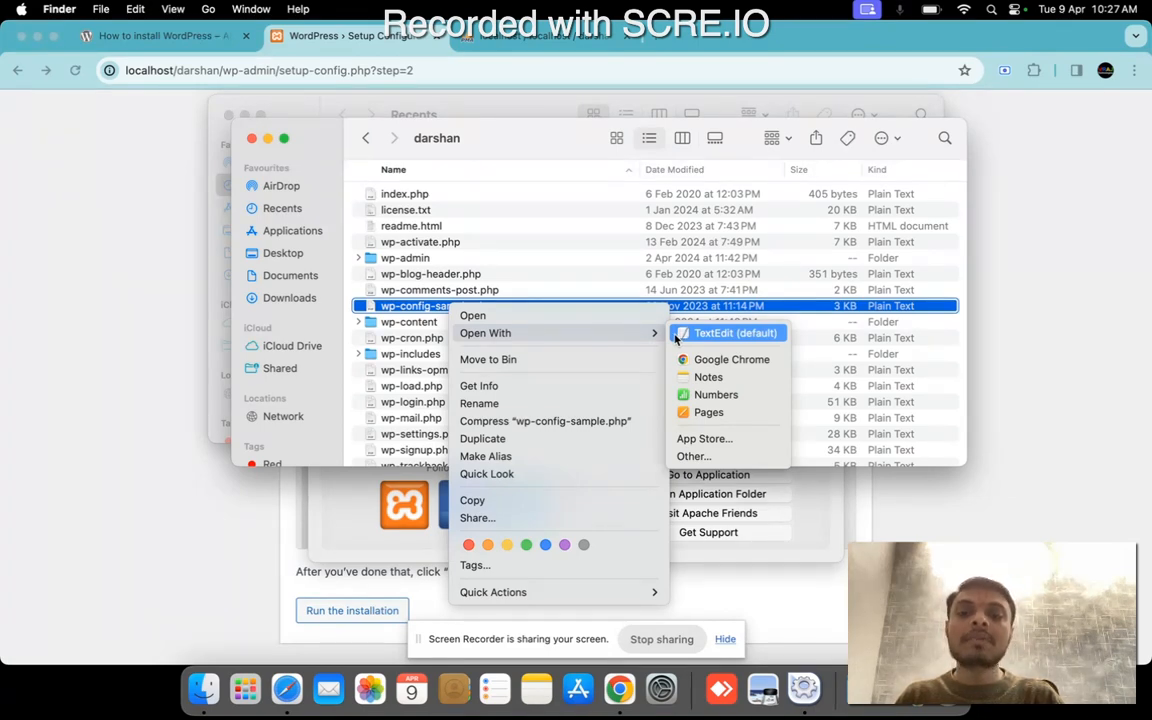
{"action": "left_click", "coordinate": [145, 330]}
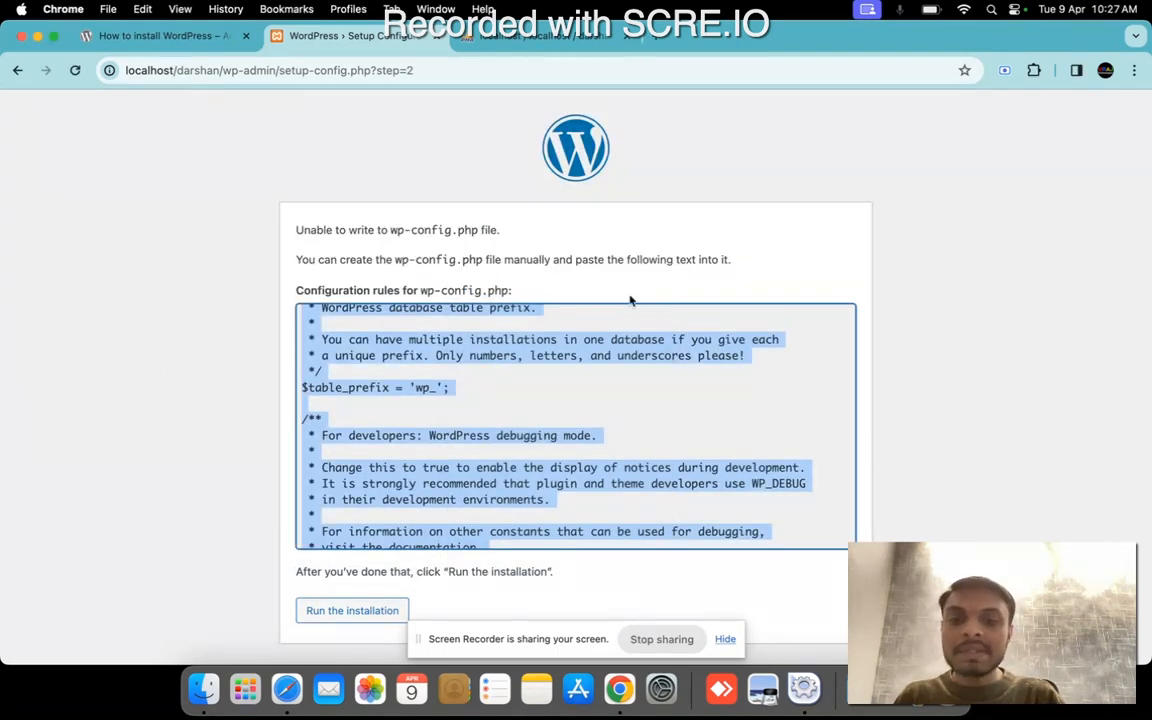
Search the Mac's installed applications for a code editor using "vis" and "sub", and return to the WordPress setup page.
{"action": "key", "text": "F4"}
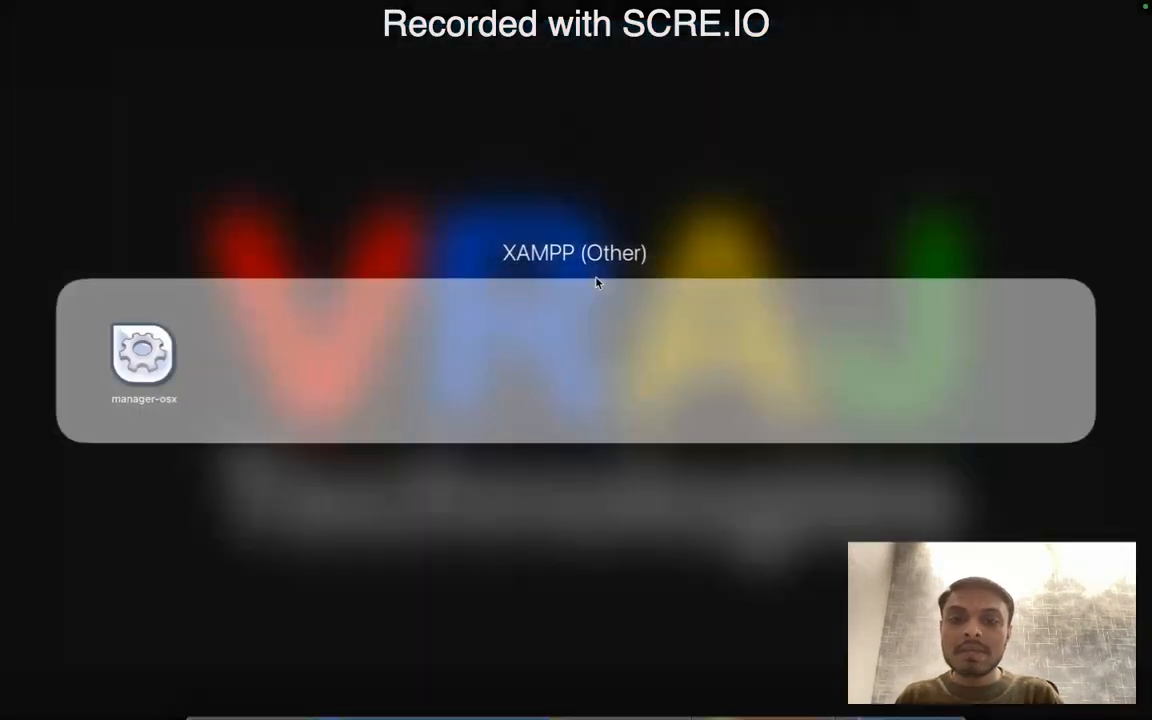
{"action": "left_click", "coordinate": [489, 470]}
{"action": "scroll", "coordinate": [489, 470], "scroll_direction": "left", "scroll_amount": 2}
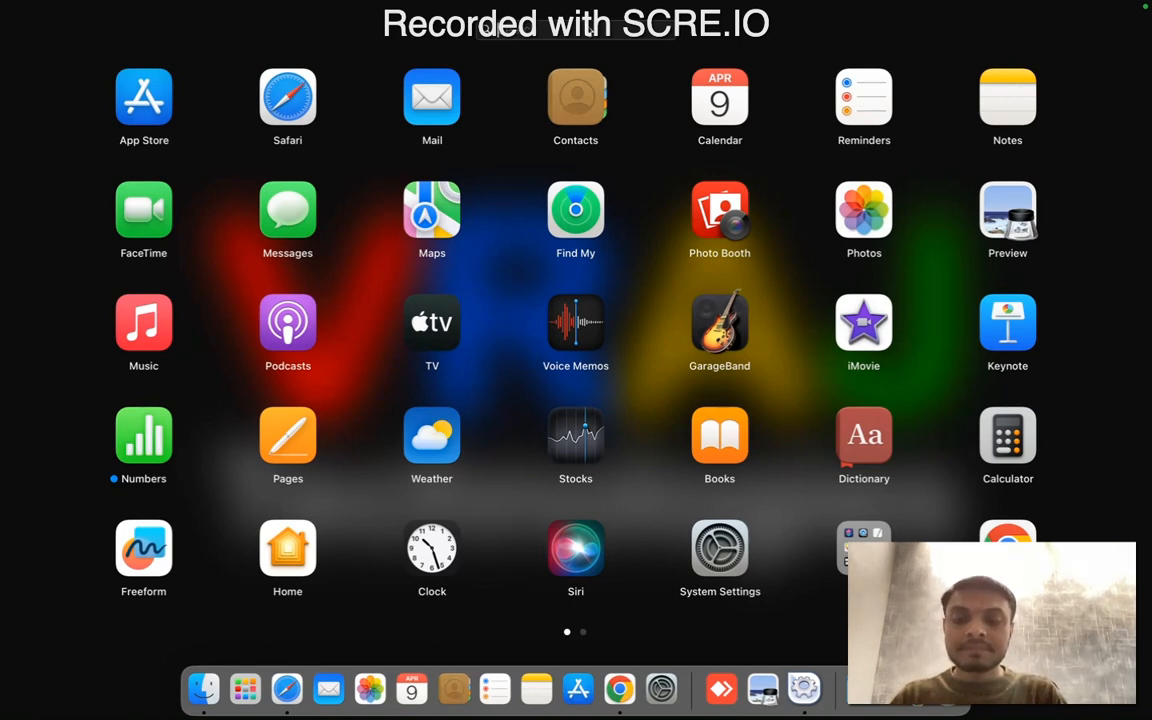
{"action": "type", "text": "vis"}
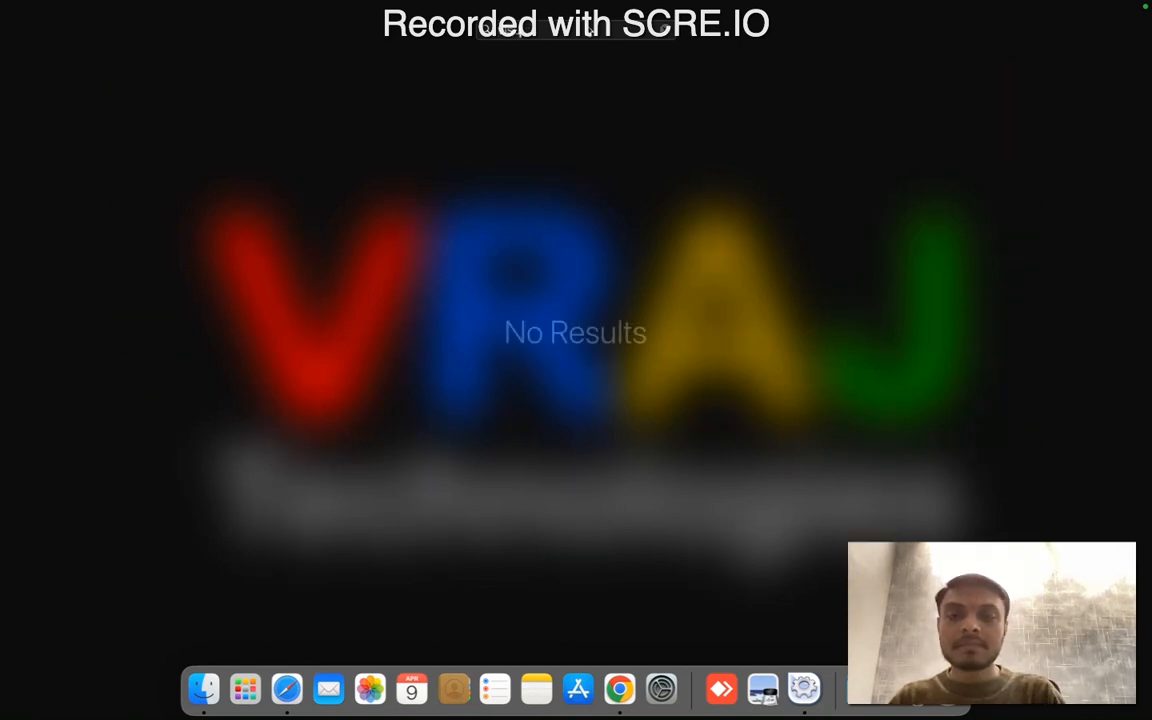
{"action": "key", "text": "BackSpace"}
{"action": "key", "text": "BackSpace"}
{"action": "key", "text": "BackSpace"}
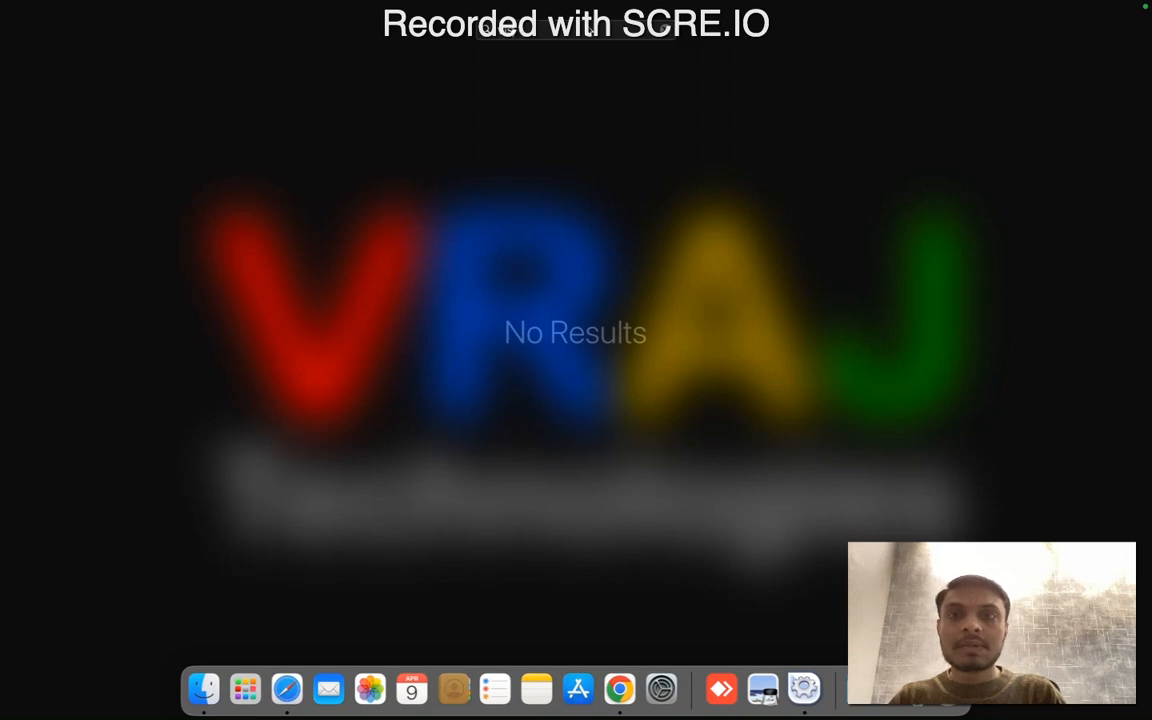
{"action": "type", "text": "sub"}
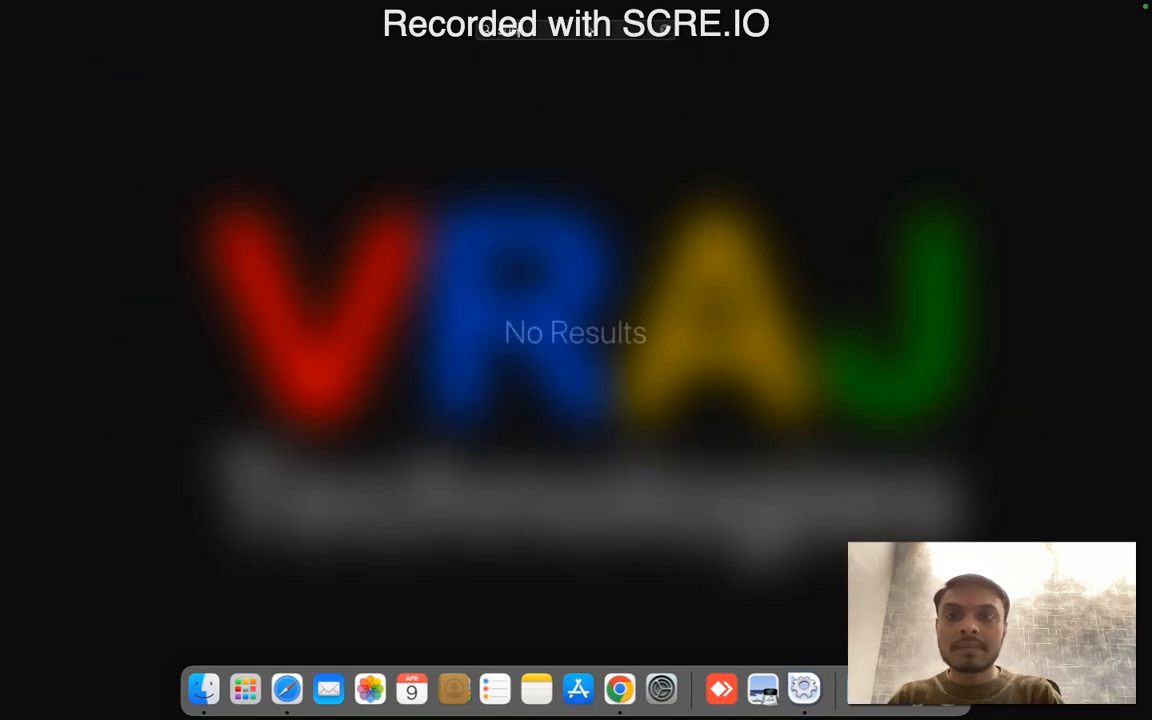
{"action": "key", "text": "super+a"}
{"action": "key", "text": "BackSpace"}
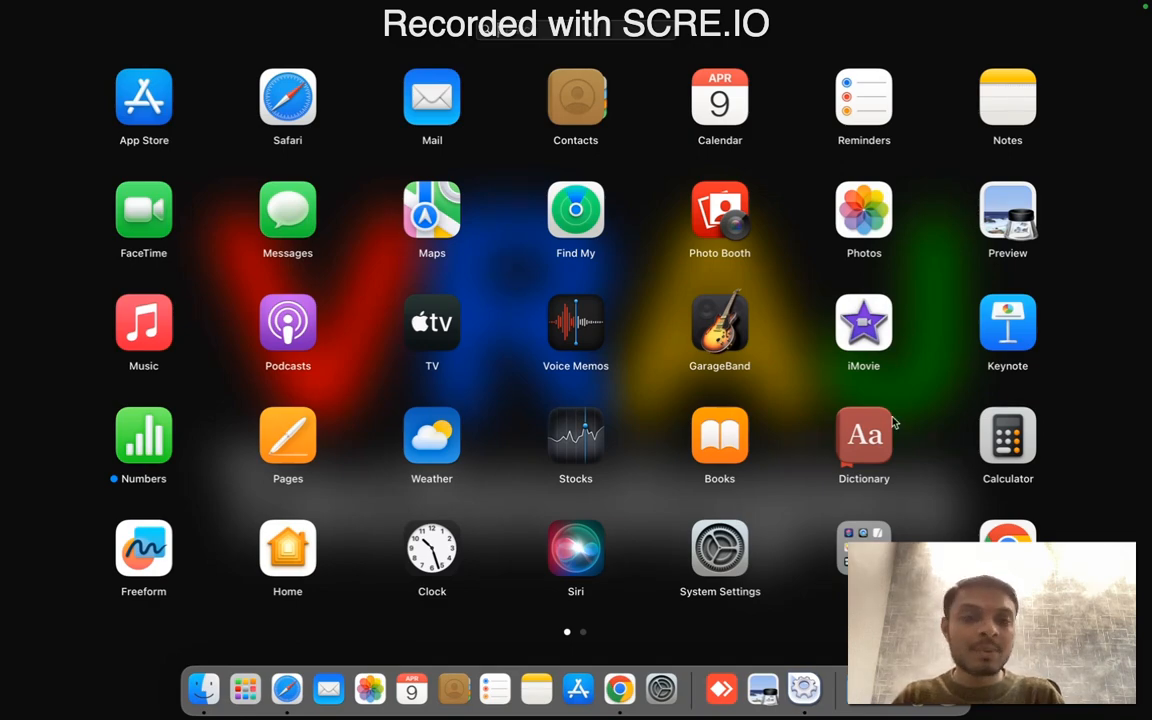
{"action": "left_click", "coordinate": [807, 295]}
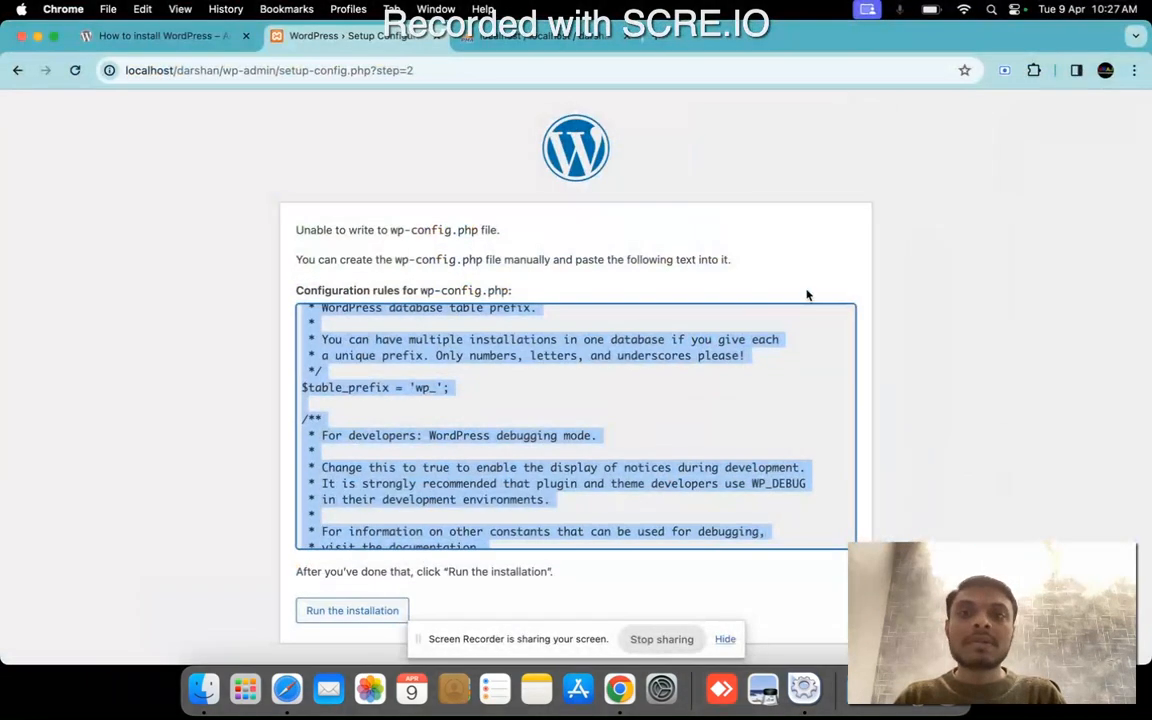
Search Google for "sublime text 3" in a new browser tab.
{"action": "left_click", "coordinate": [662, 39]}
{"action": "left_click", "coordinate": [659, 62]}
{"action": "type", "text": "s"}
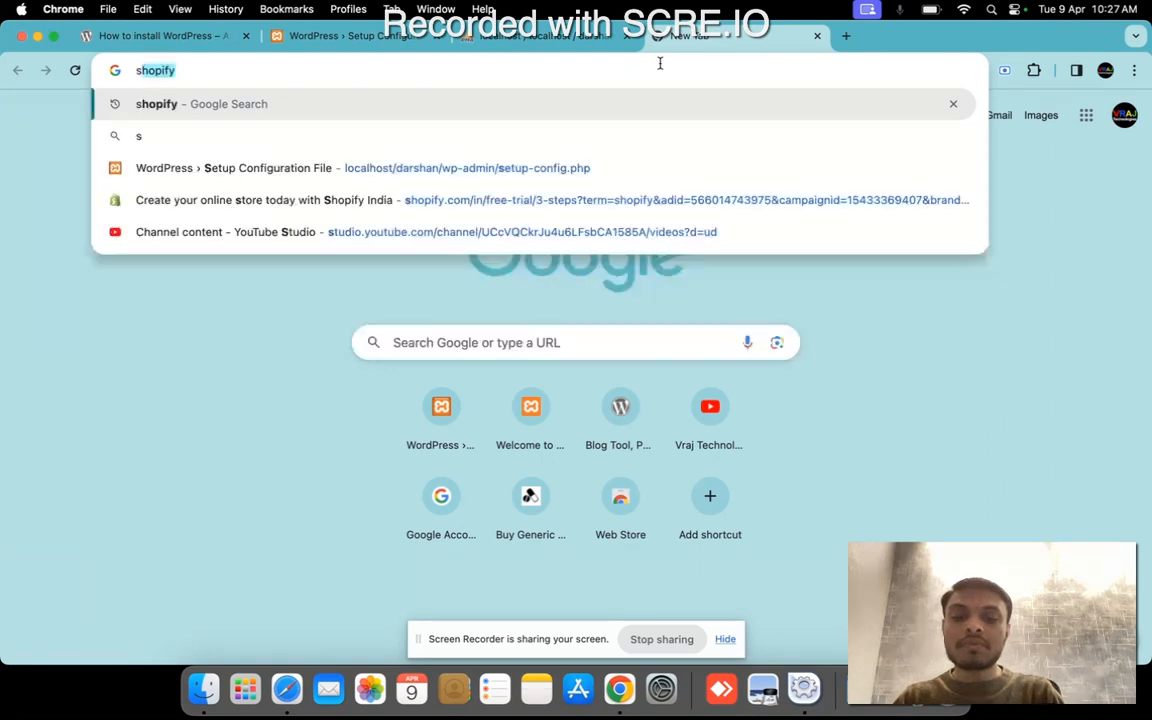
{"action": "type", "text": "ubm"}
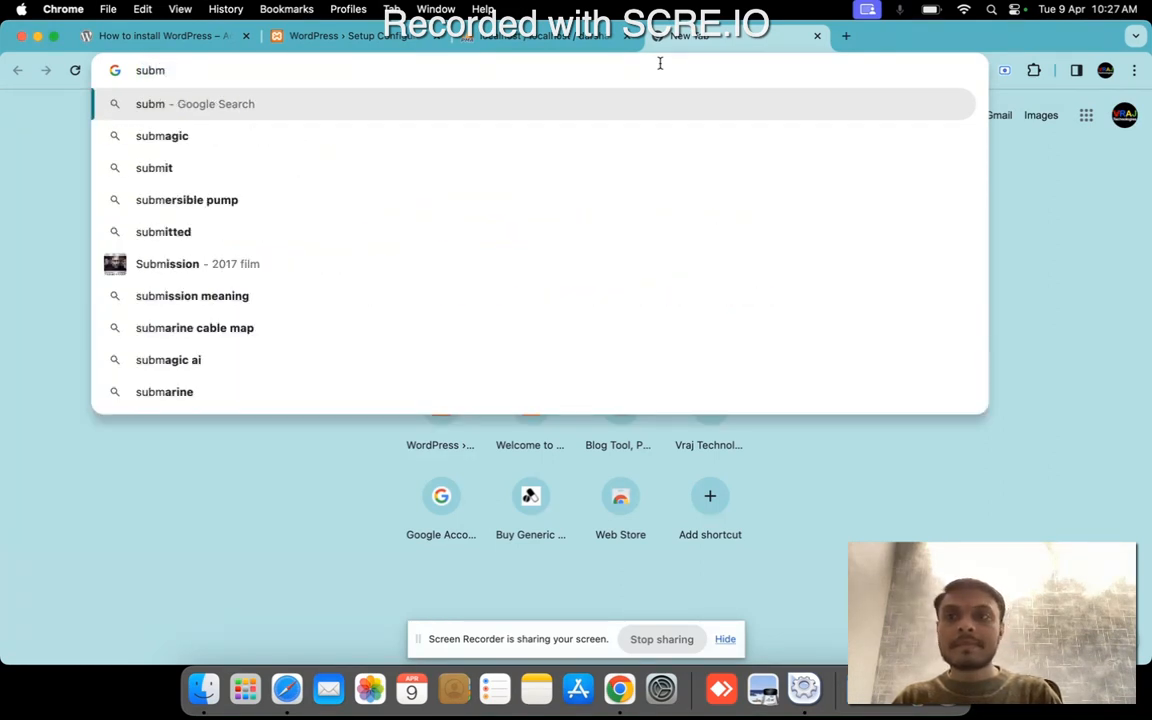
{"action": "key", "text": "BackSpace"}
{"action": "type", "text": "lime"}
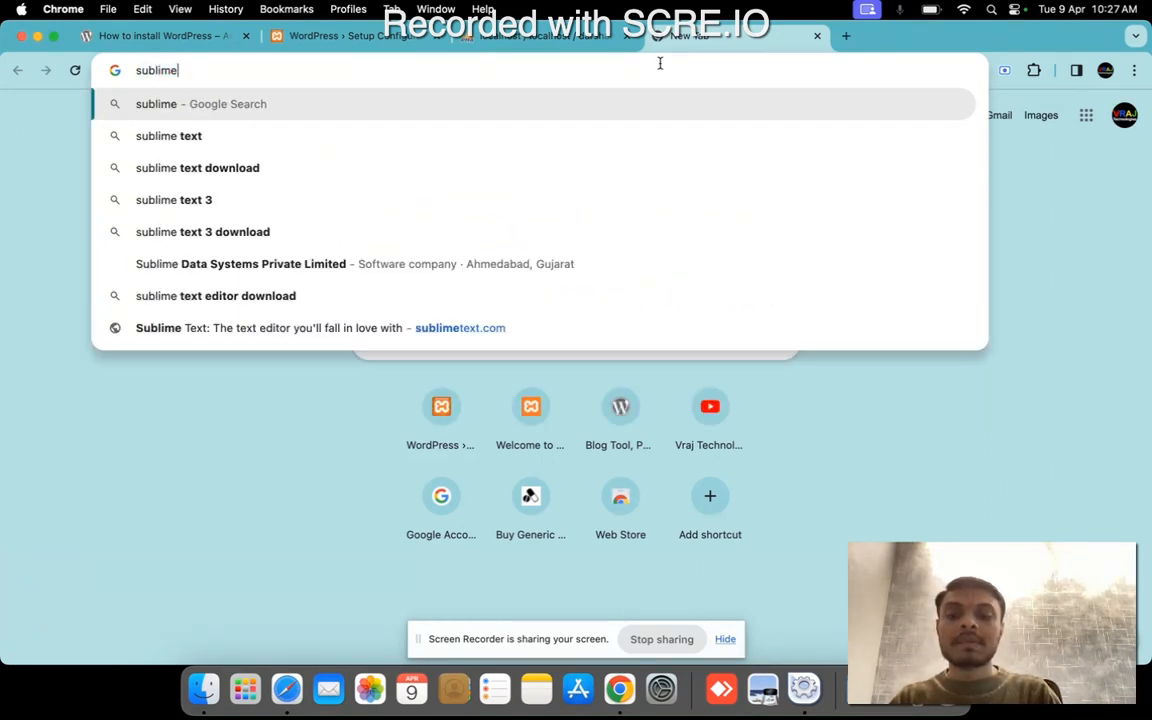
{"action": "key", "text": "Down"}
{"action": "key", "text": "Down"}
{"action": "key", "text": "Down"}
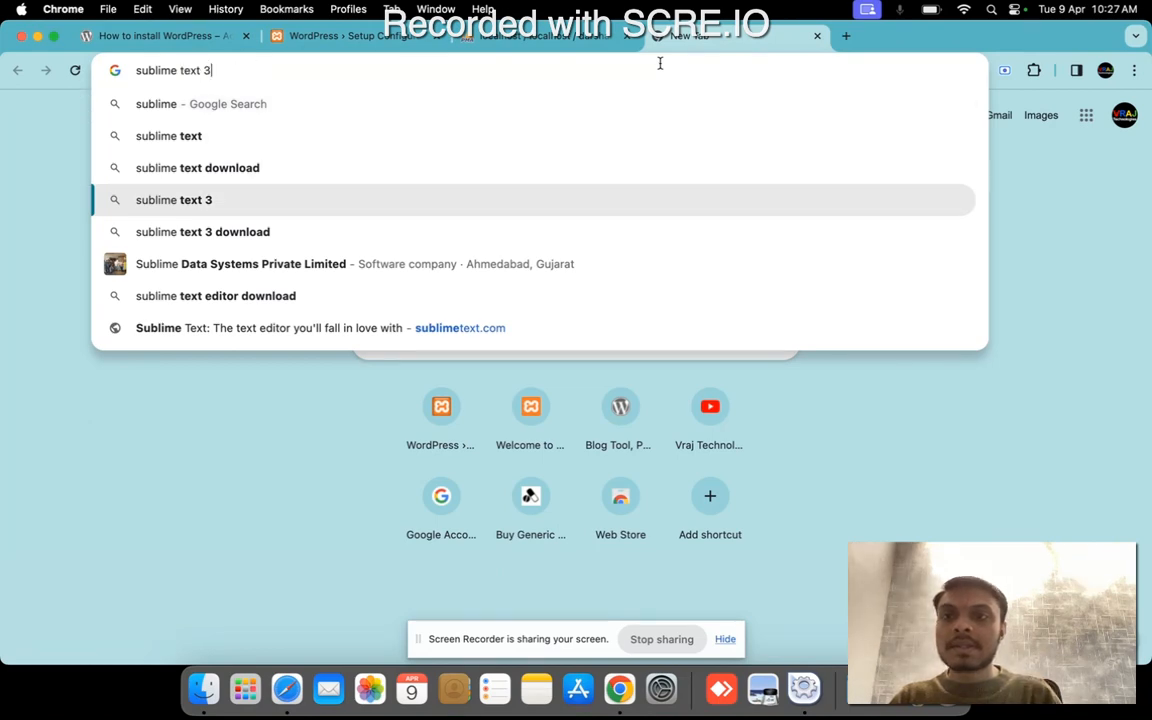
{"action": "key", "text": "Return"}
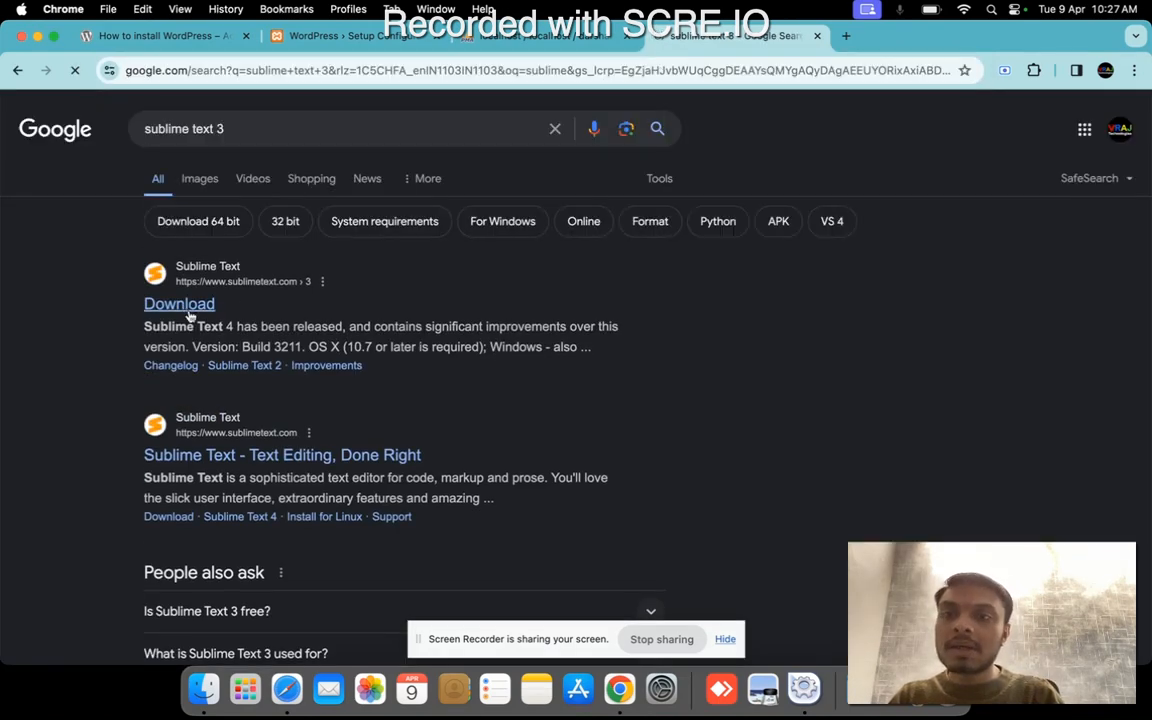
Open the Sublime Text 3 download page, download the OS X version and check its download progress.
{"action": "left_click", "coordinate": [182, 305]}
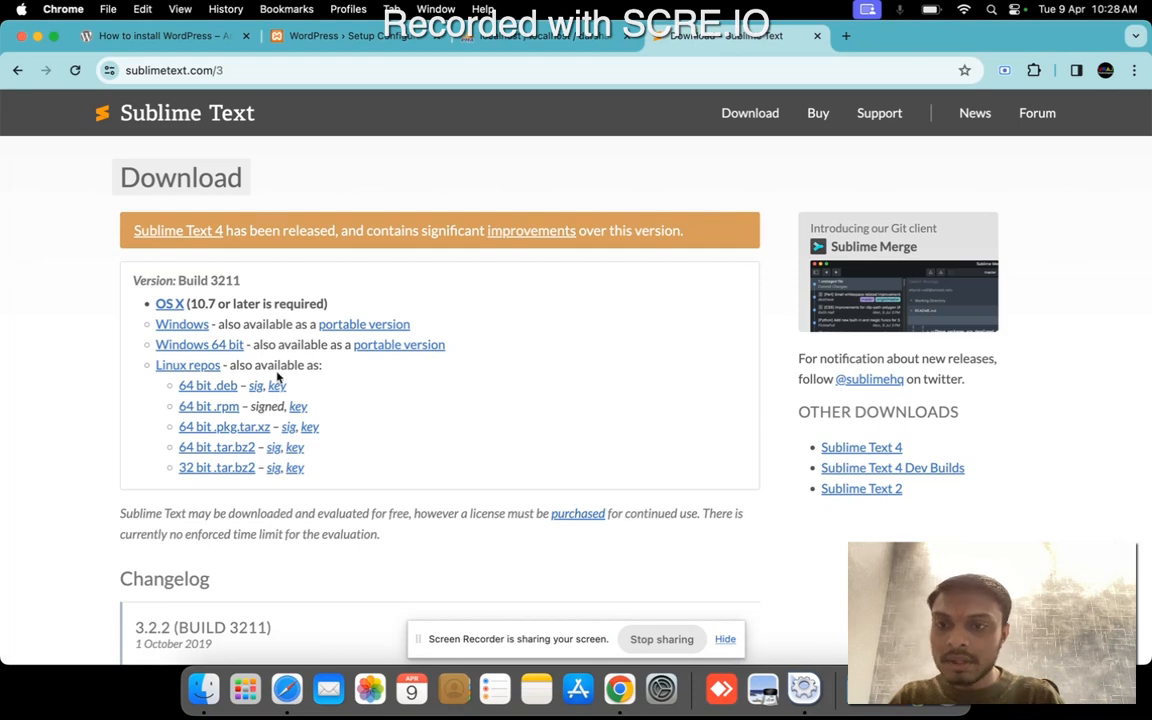
{"action": "scroll", "coordinate": [278, 377], "scroll_direction": "down", "scroll_amount": 8}
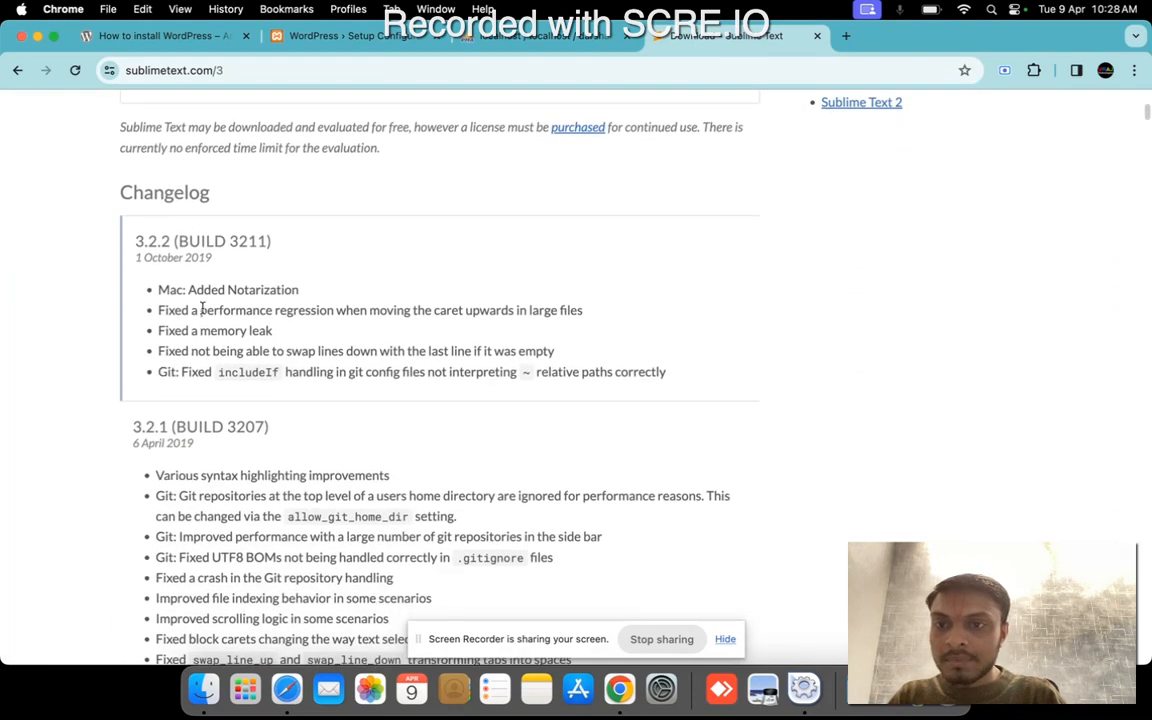
{"action": "scroll", "coordinate": [231, 470], "scroll_direction": "down", "scroll_amount": 6}
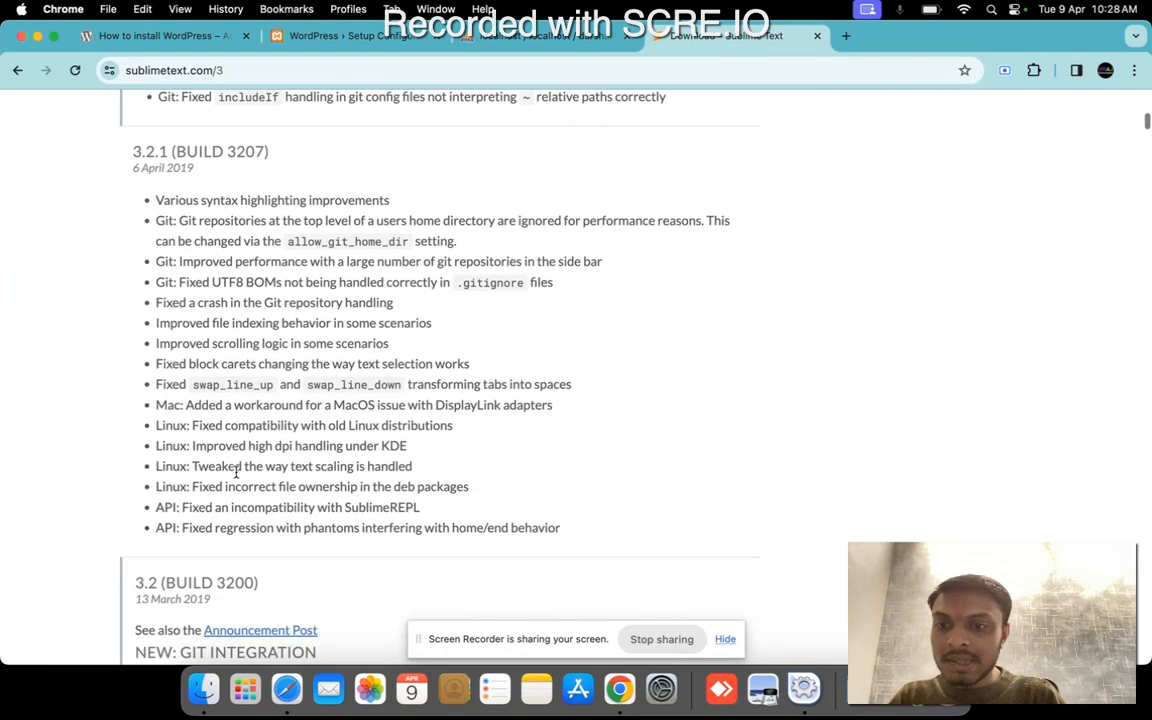
{"action": "scroll", "coordinate": [237, 471], "scroll_direction": "down", "scroll_amount": 5}
{"action": "scroll", "coordinate": [236, 471], "scroll_direction": "down", "scroll_amount": 7}
{"action": "scroll", "coordinate": [236, 471], "scroll_direction": "up", "scroll_amount": 20}
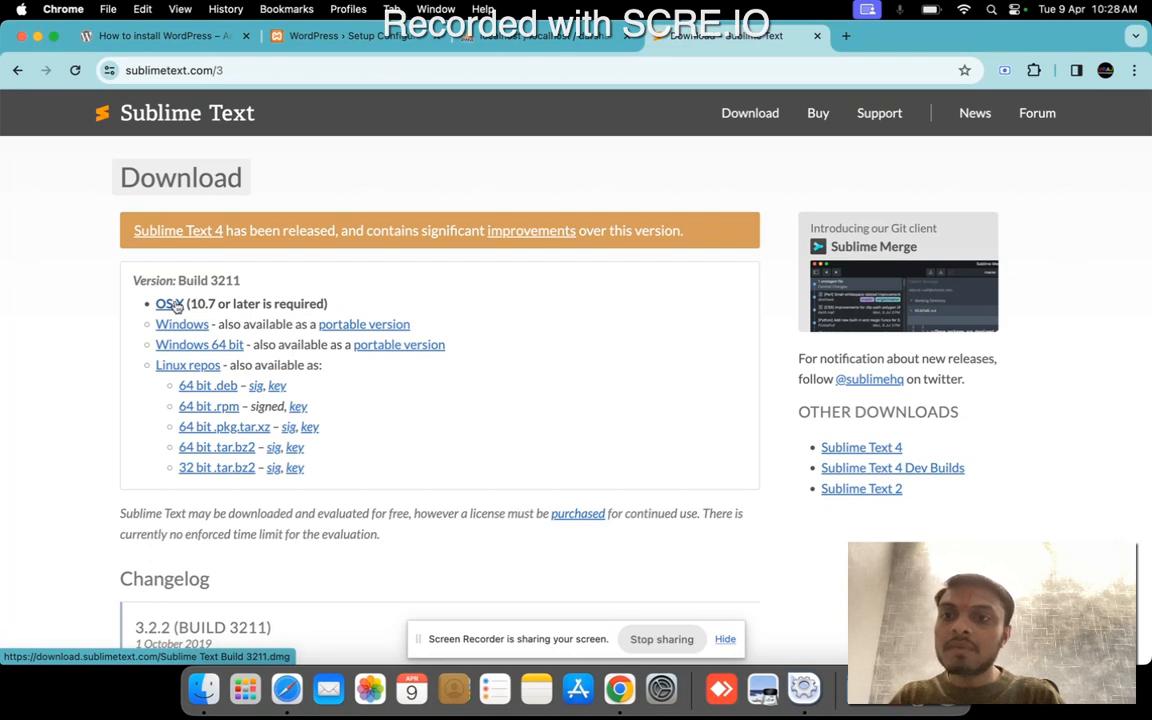
{"action": "left_click", "coordinate": [171, 304]}
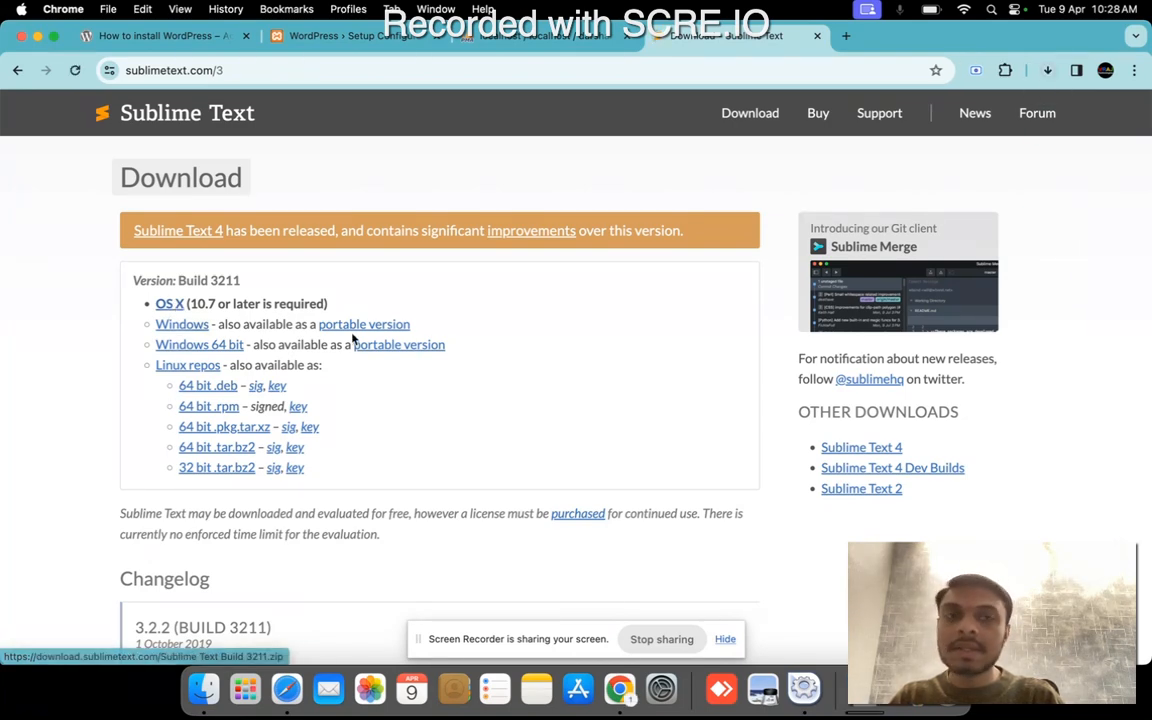
{"action": "left_click", "coordinate": [1048, 71]}
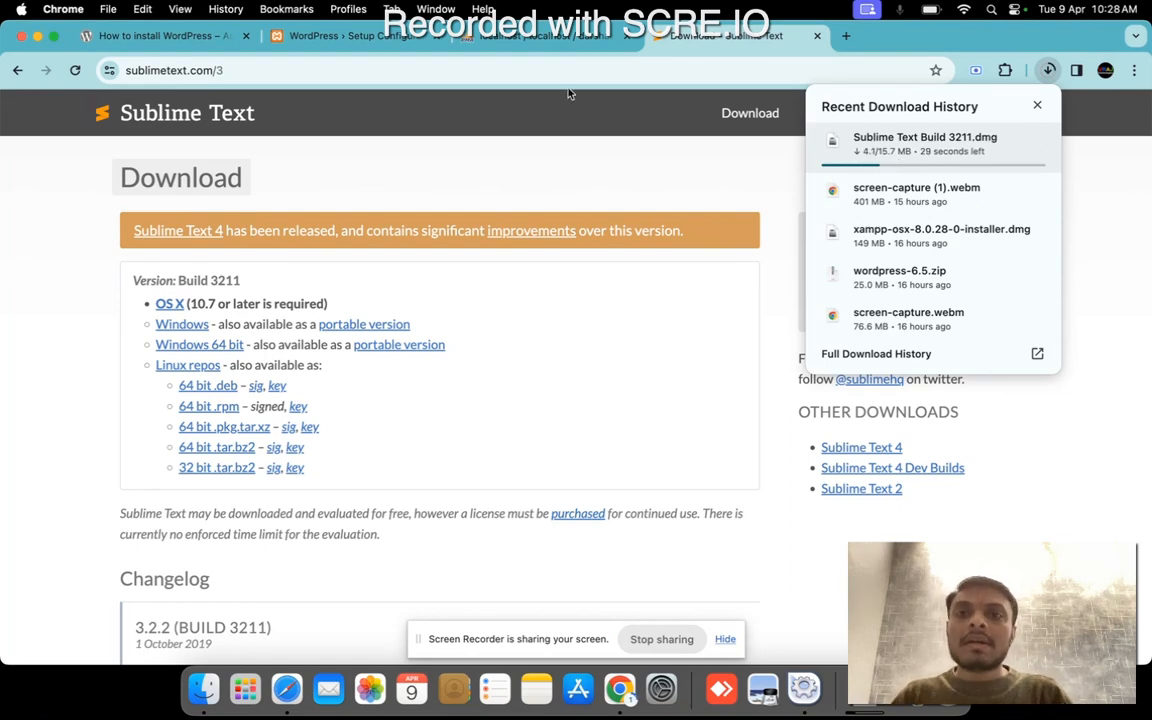
Copy the full wp-config.php configuration rules from the WordPress setup page and switch to the darshan database in phpMyAdmin.
{"action": "left_click", "coordinate": [370, 45]}
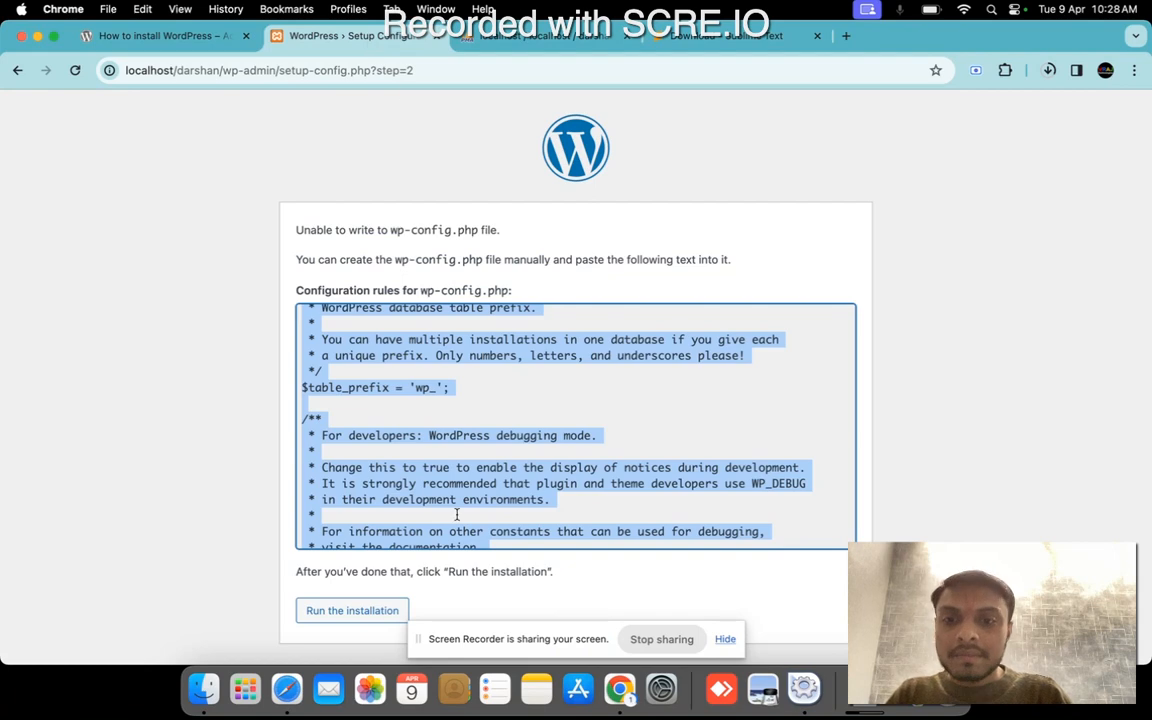
{"action": "scroll", "coordinate": [414, 465], "scroll_direction": "down", "scroll_amount": 10}
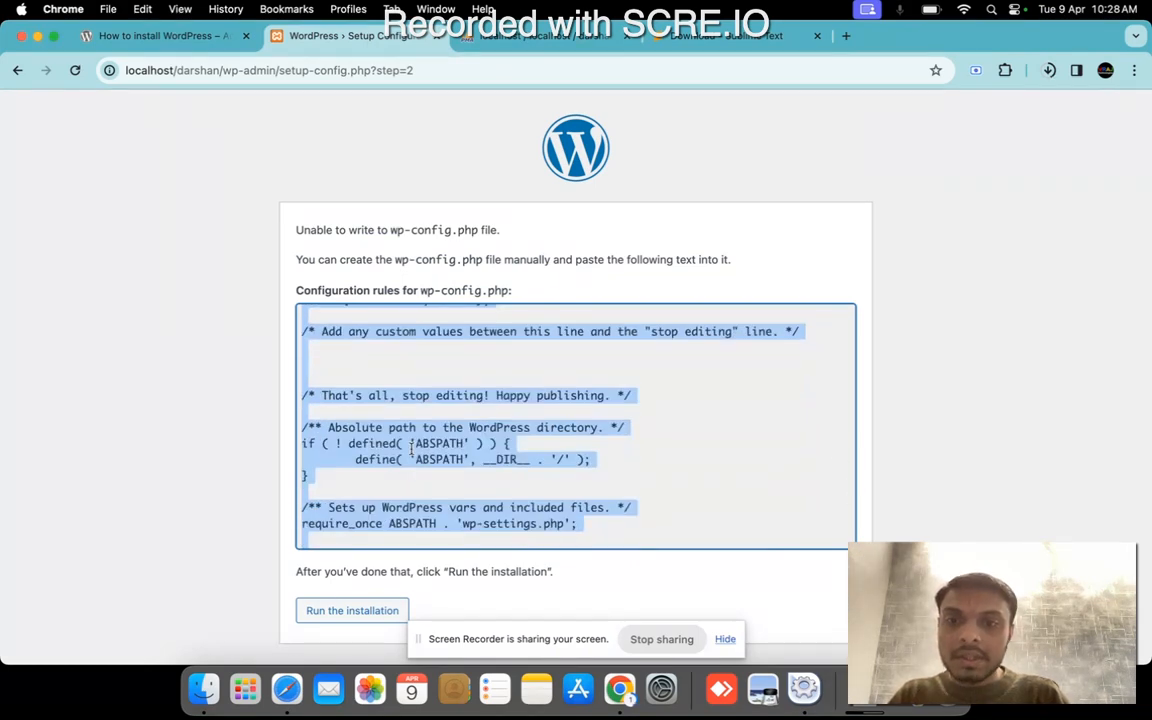
{"action": "right_click", "coordinate": [412, 442]}
{"action": "left_click", "coordinate": [443, 482]}
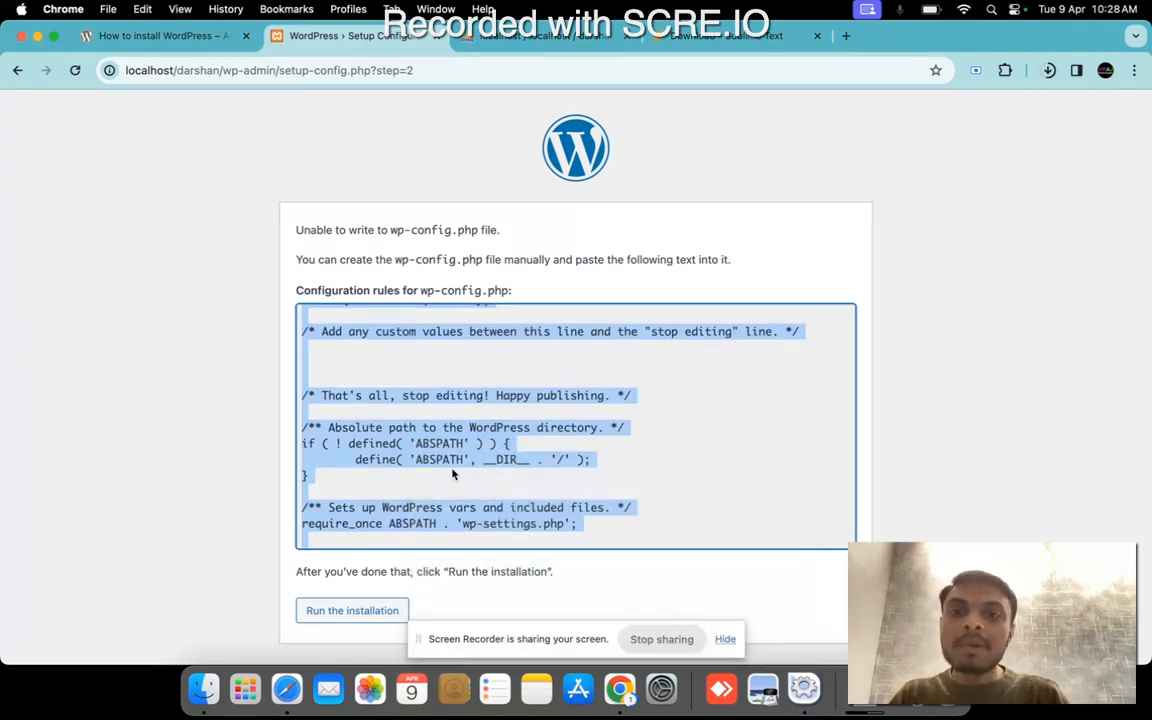
{"action": "left_click", "coordinate": [467, 357]}
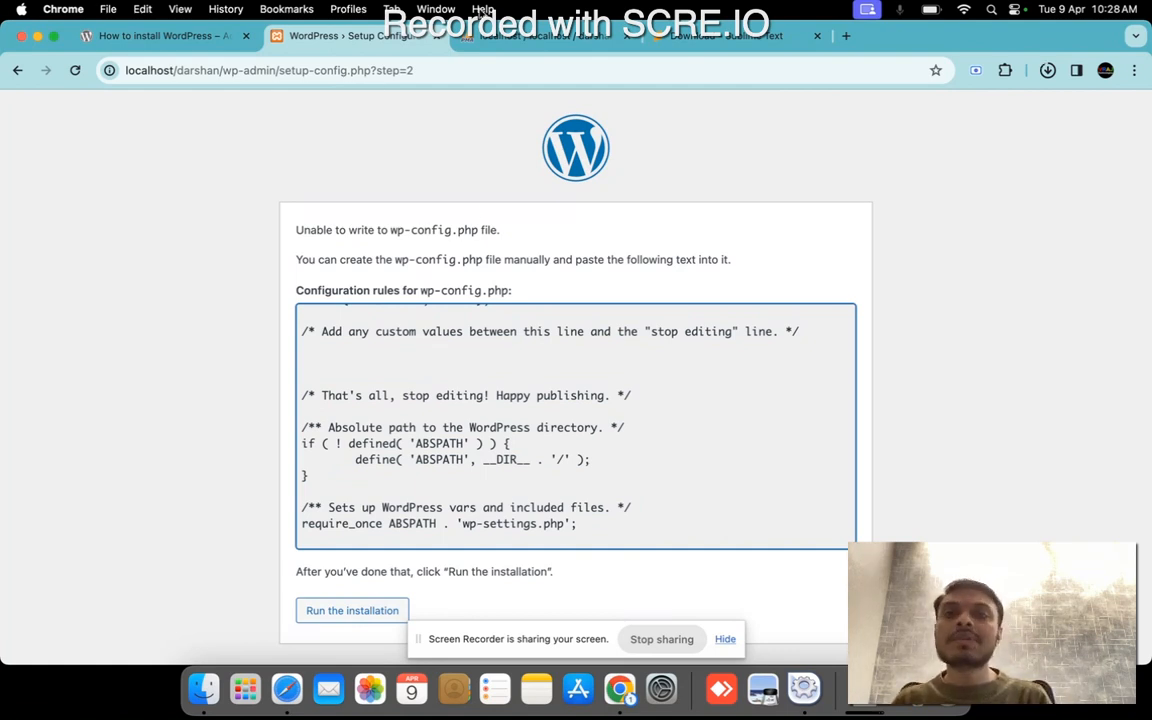
{"action": "left_click", "coordinate": [492, 38]}
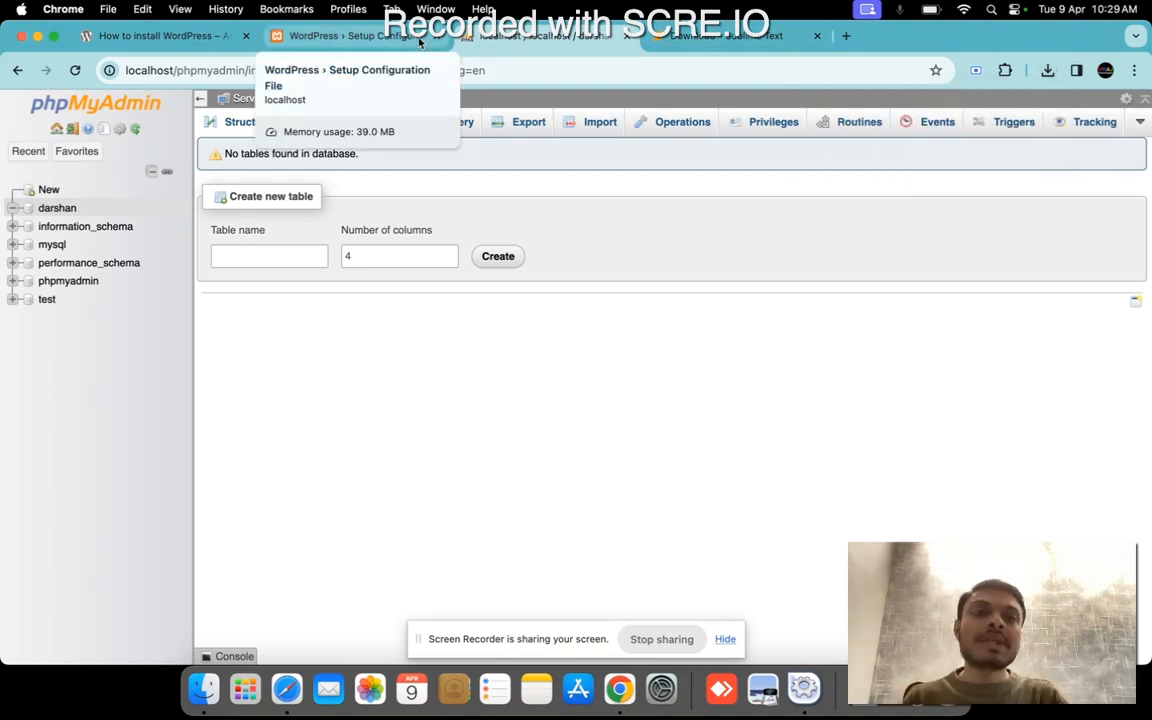
Install Sublime Text into the Applications folder from the downloaded Sublime Text Build 3211.dmg and close the disk image and Downloads windows.
{"action": "left_click", "coordinate": [1047, 70]}
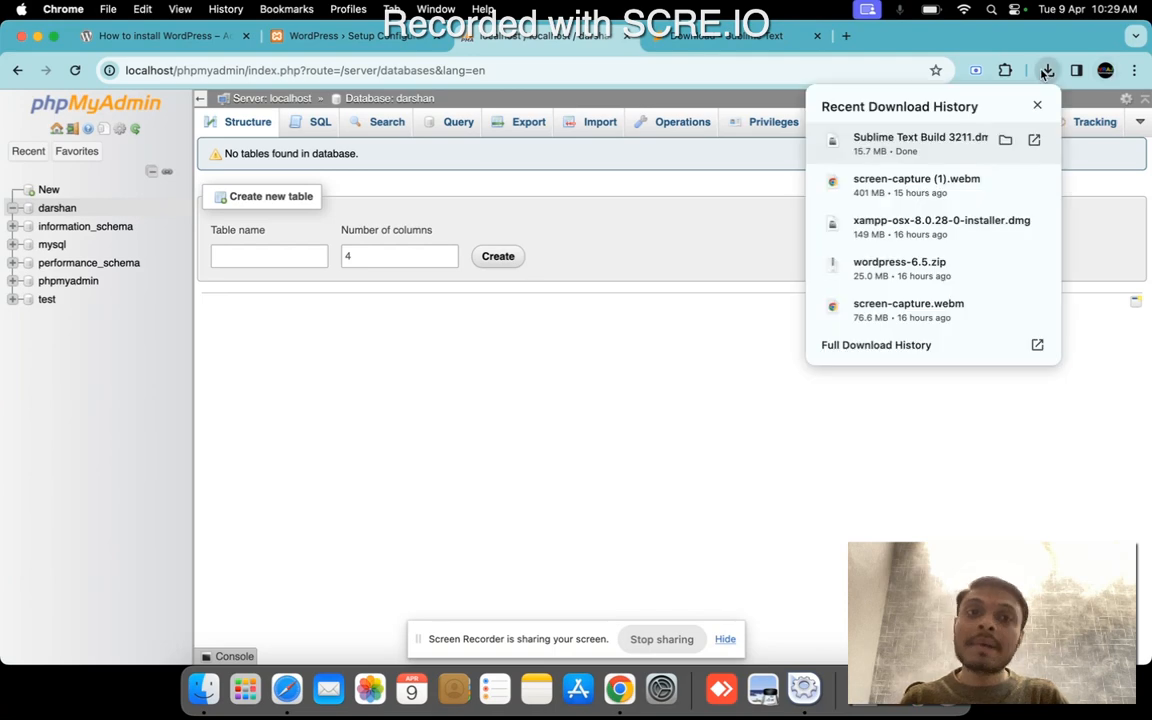
{"action": "left_click", "coordinate": [1005, 140]}
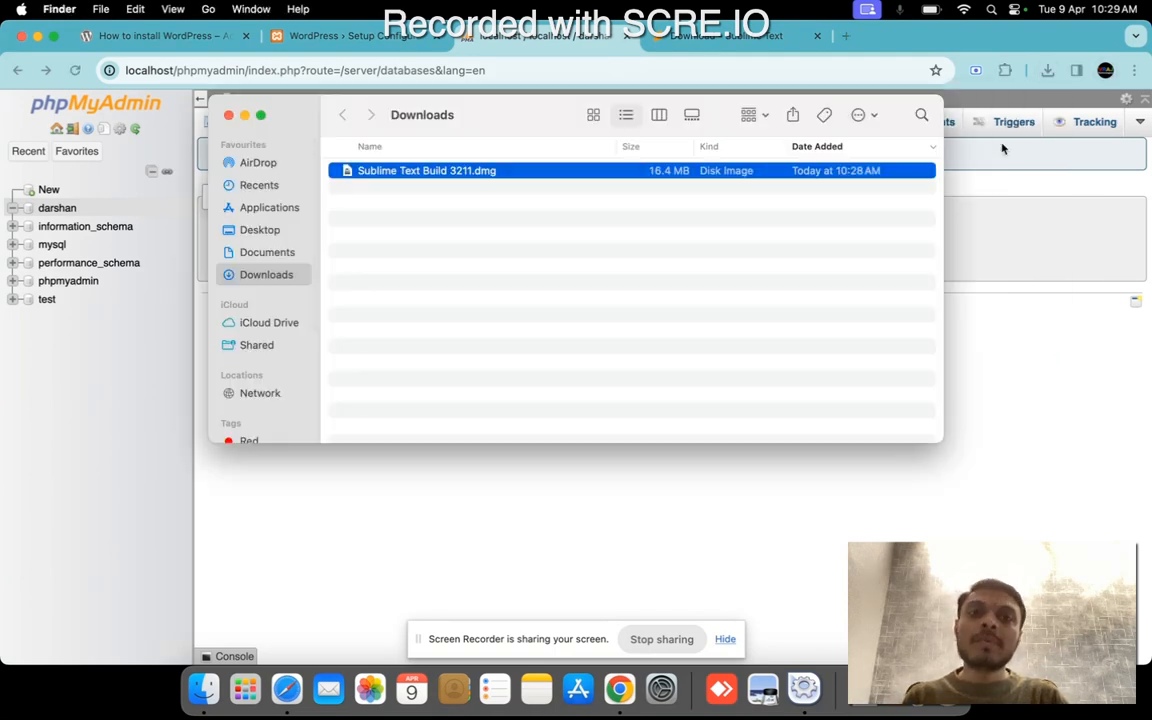
{"action": "double_click", "coordinate": [535, 171]}
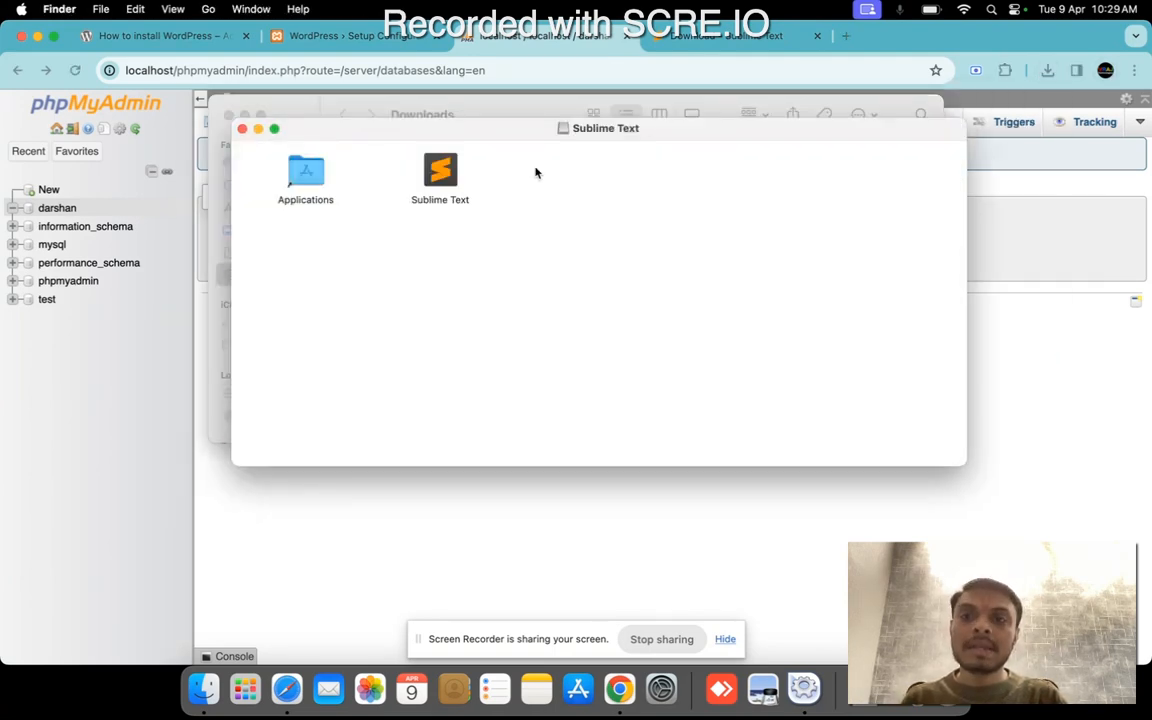
{"action": "left_click_drag", "start_coordinate": [444, 176], "coordinate": [306, 176]}
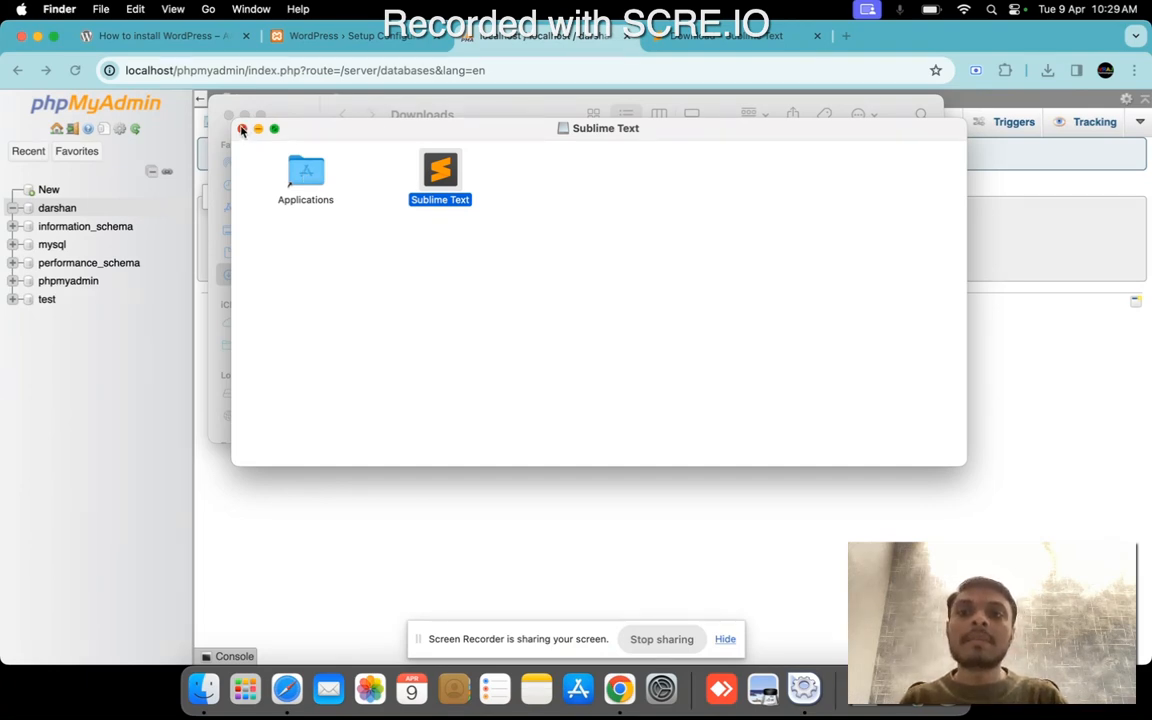
{"action": "left_click", "coordinate": [242, 128]}
{"action": "left_click", "coordinate": [244, 115]}
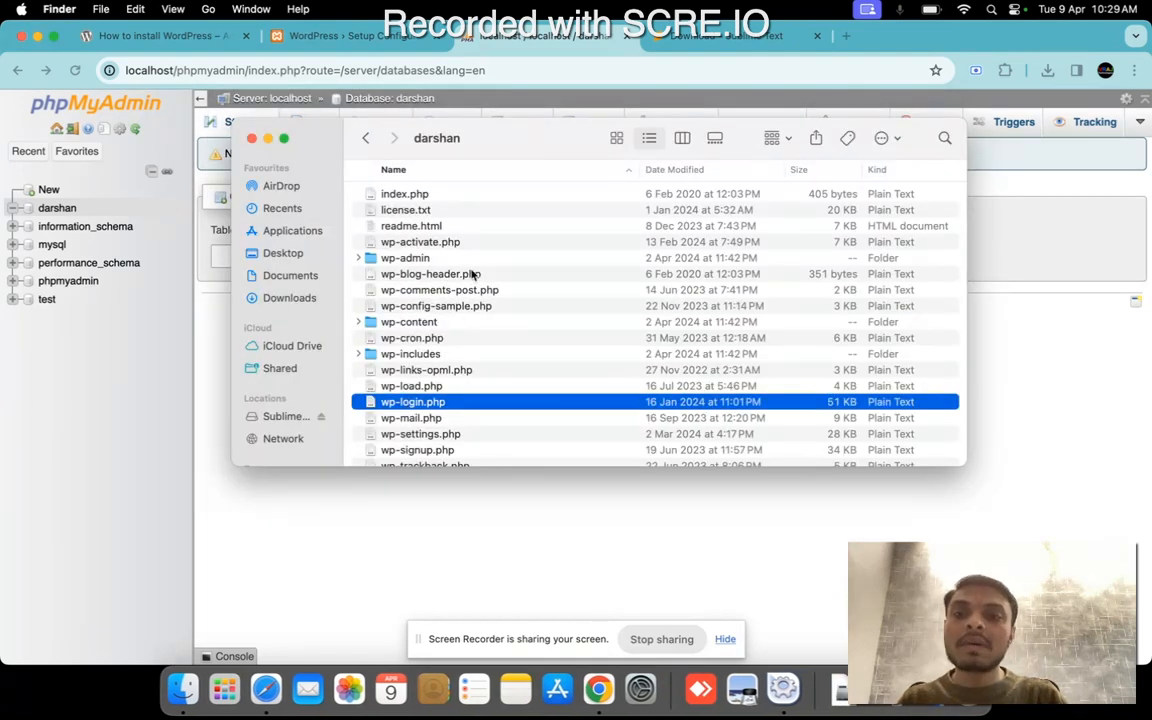
Open wp-config-sample.php from the darshan folder with Sublime Text, allowing the app to launch and declining its update.
{"action": "left_click", "coordinate": [475, 309]}
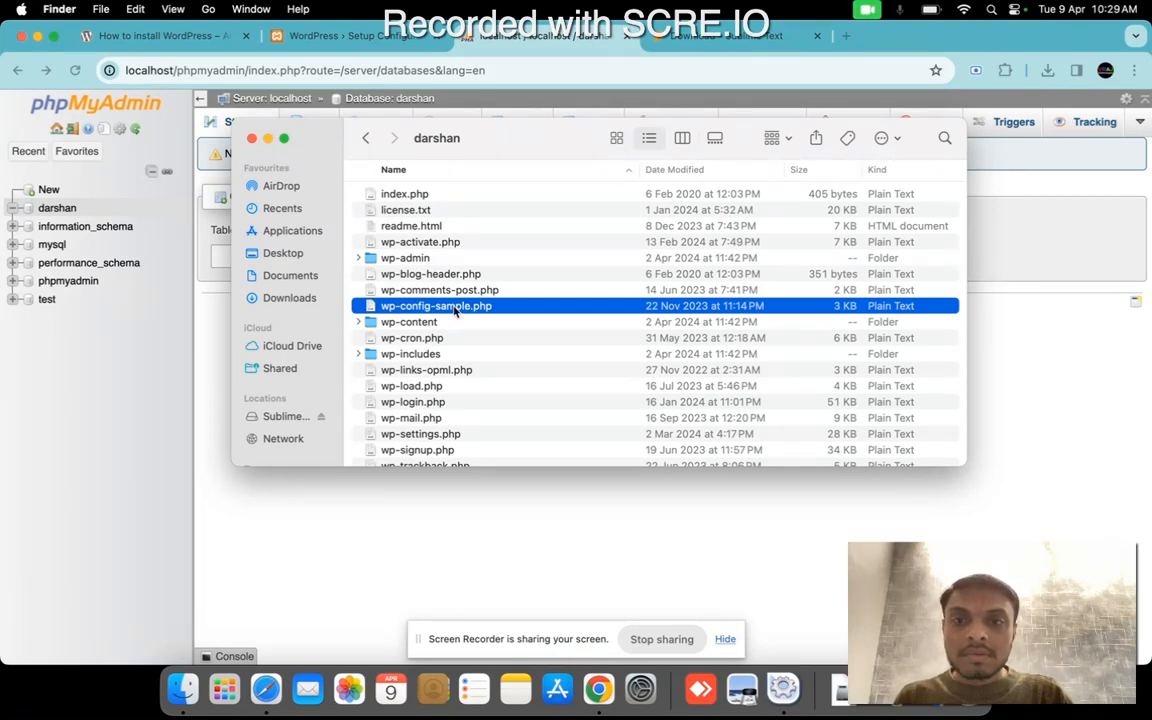
{"action": "right_click", "coordinate": [455, 311]}
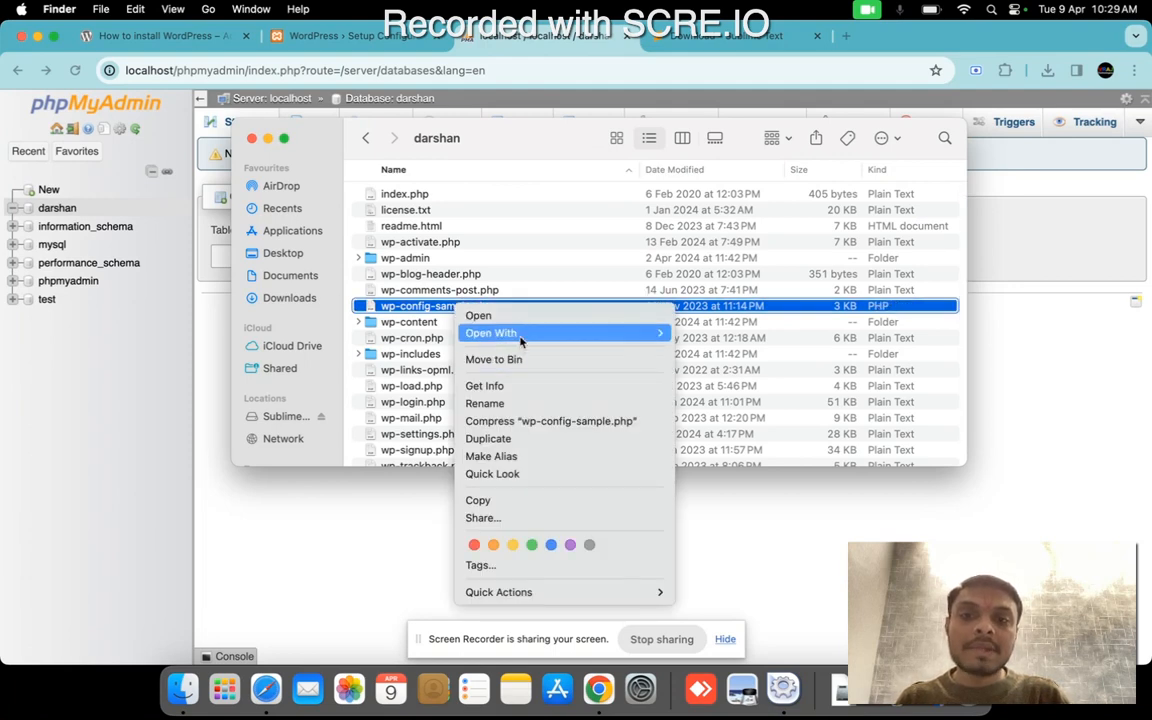
{"action": "mouse_move", "coordinate": [520, 340]}
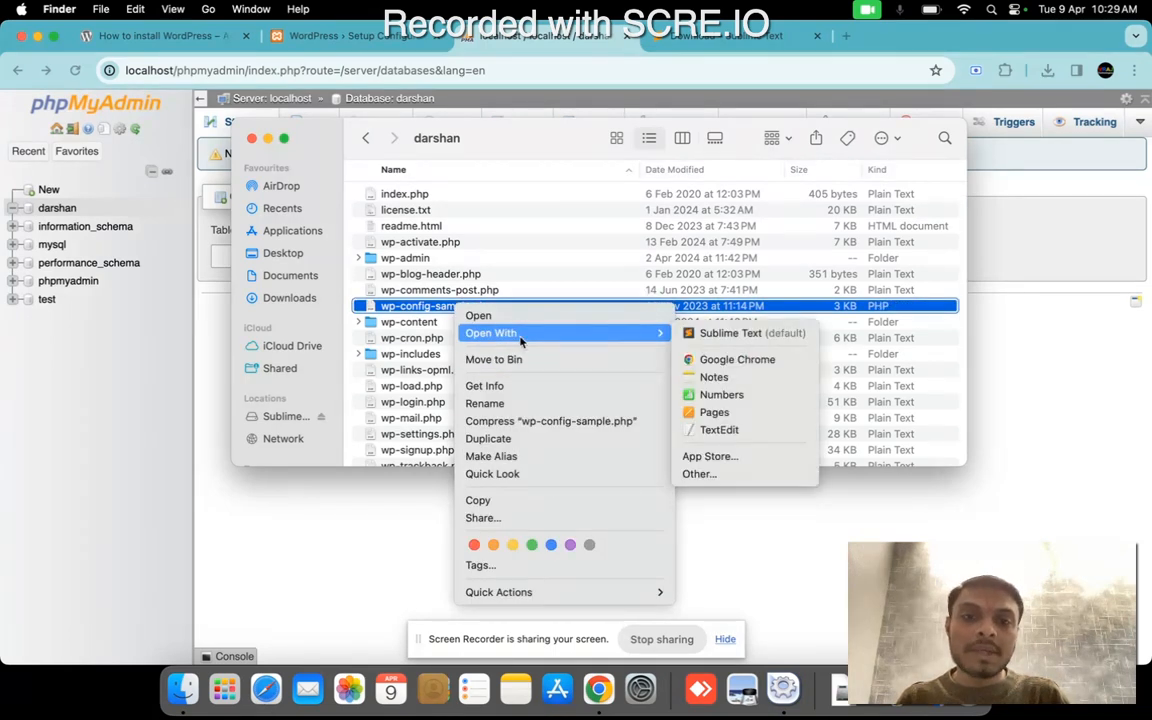
{"action": "left_click", "coordinate": [720, 336]}
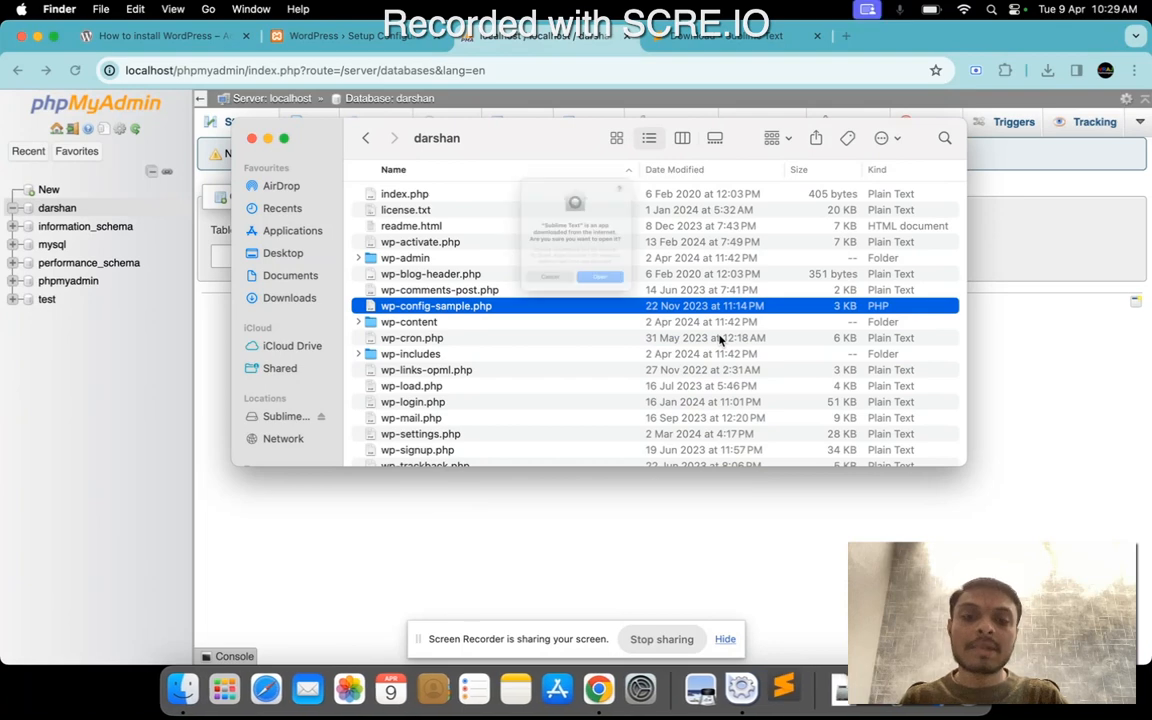
{"action": "left_click", "coordinate": [628, 313]}
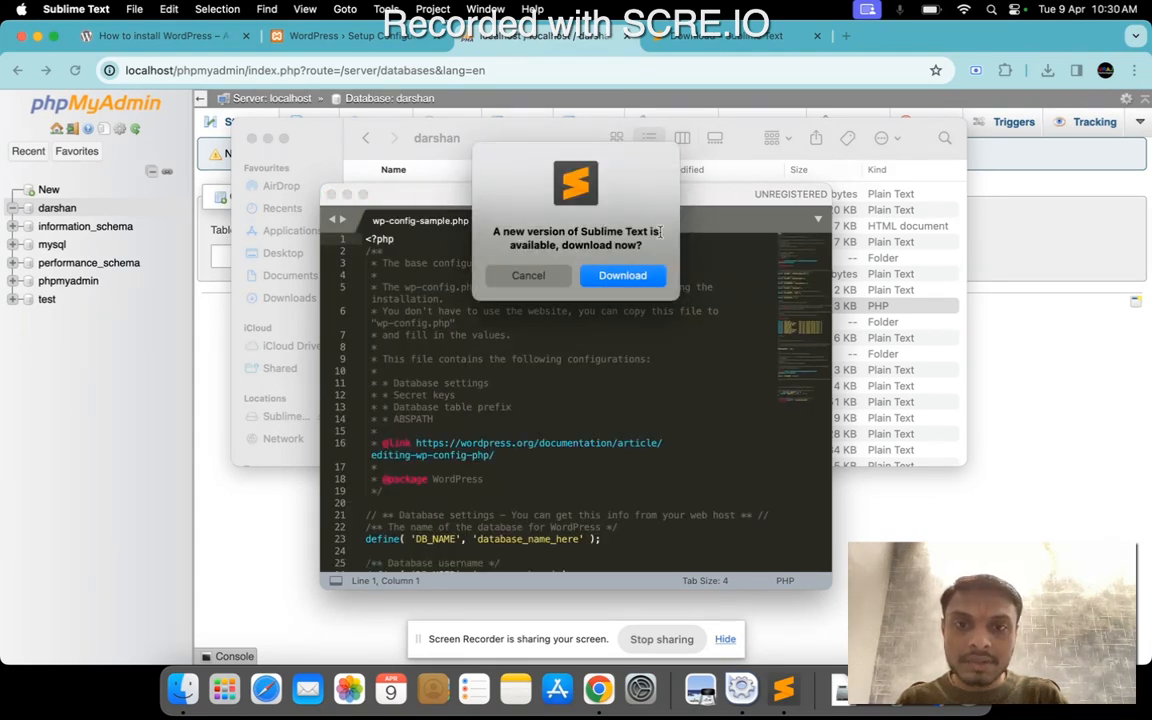
{"action": "left_click", "coordinate": [527, 274]}
Replace the entire contents of wp-config-sample.php with the copied WordPress configuration rules.
{"action": "key", "text": "super+a"}
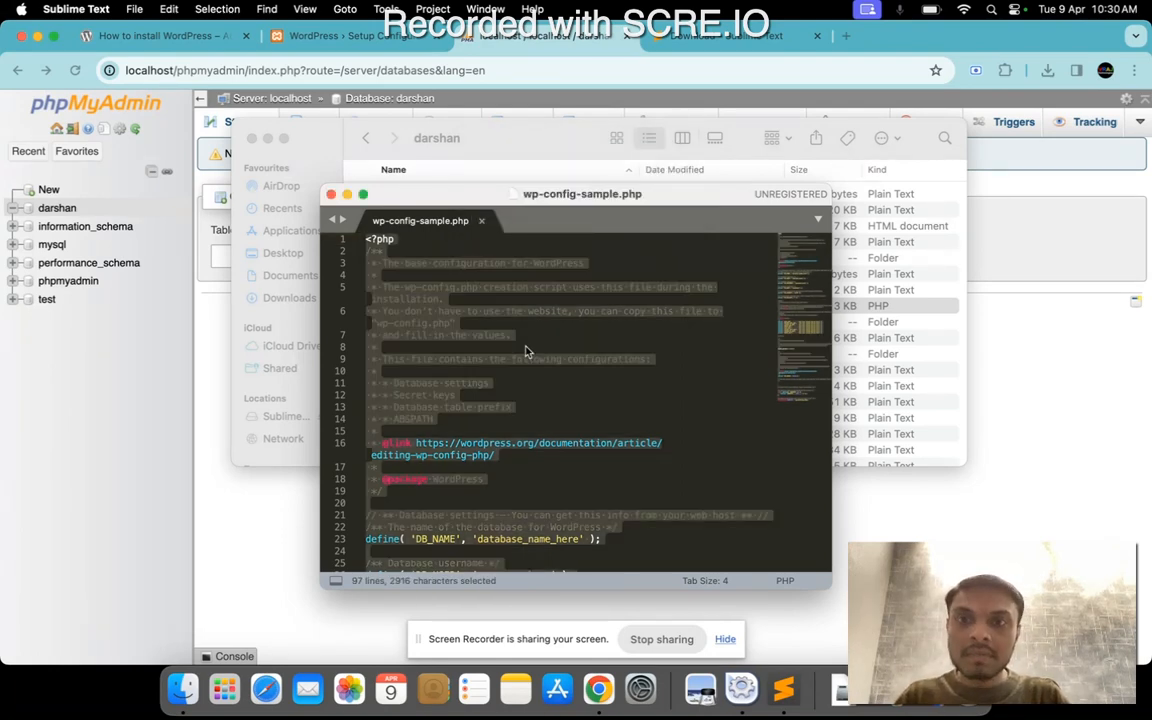
{"action": "key", "text": "BackSpace"}
{"action": "key", "text": "super+v"}
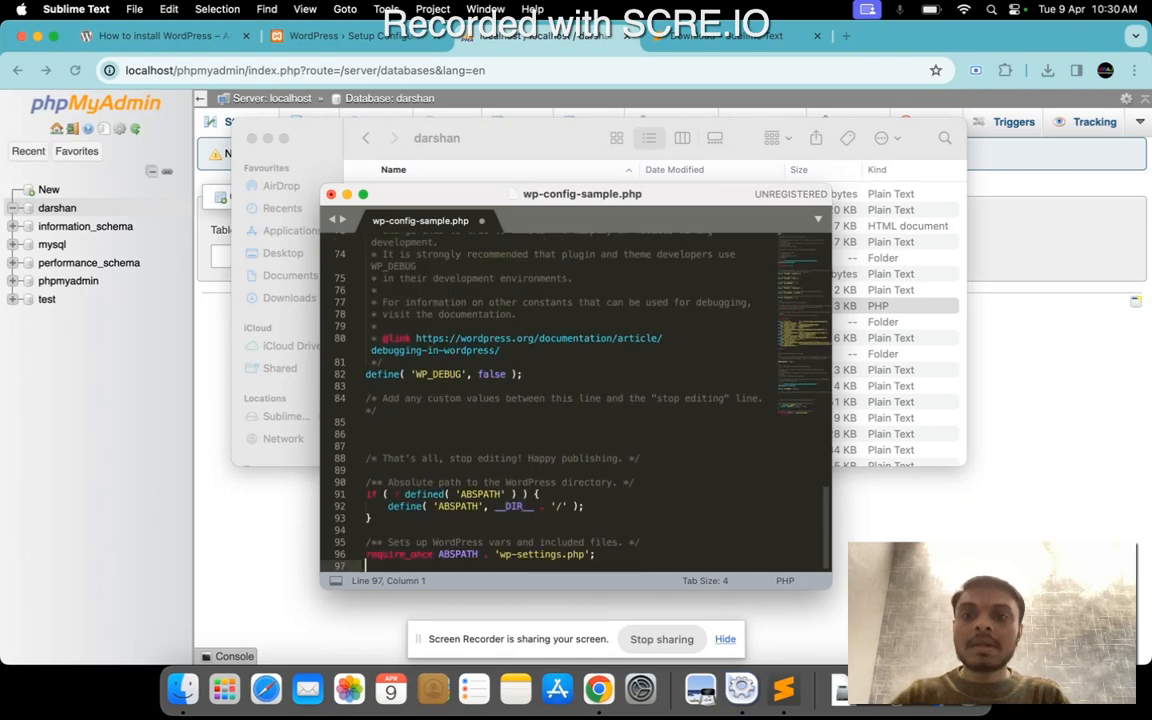
Check the DB_NAME and DB_USER values in the pasted configuration, then save wp-config-sample.php and close the editor window.
{"action": "scroll", "coordinate": [582, 410], "scroll_direction": "up", "scroll_amount": 15}
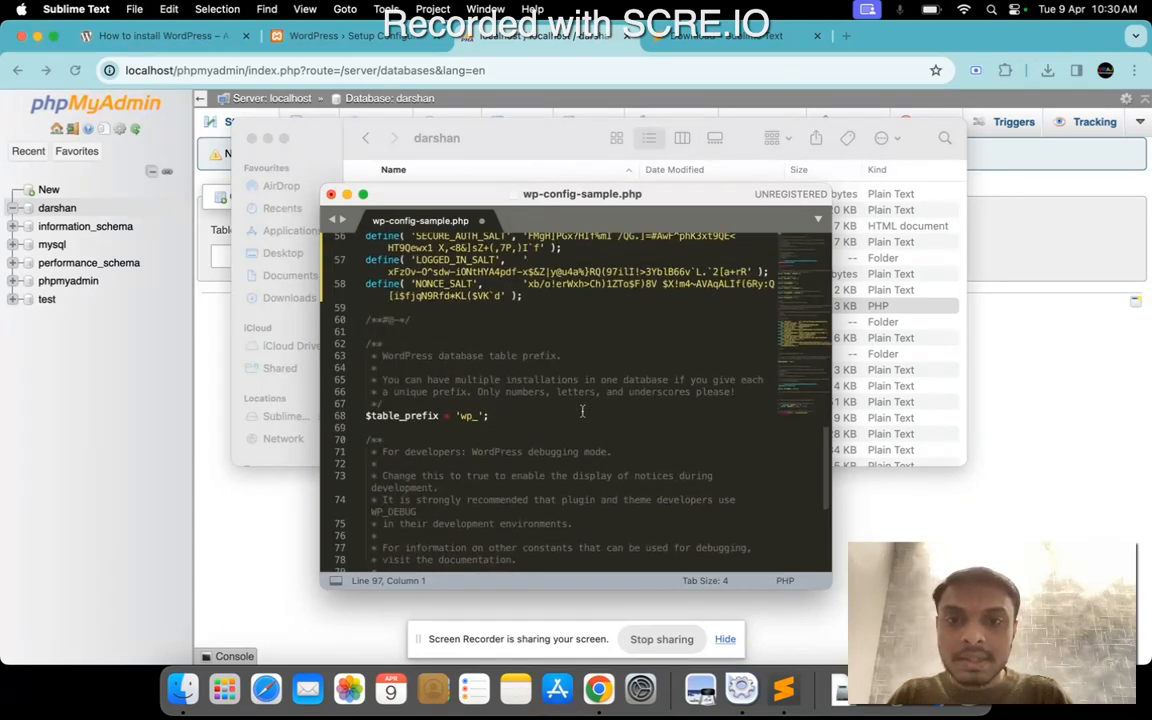
{"action": "scroll", "coordinate": [582, 410], "scroll_direction": "up", "scroll_amount": 3}
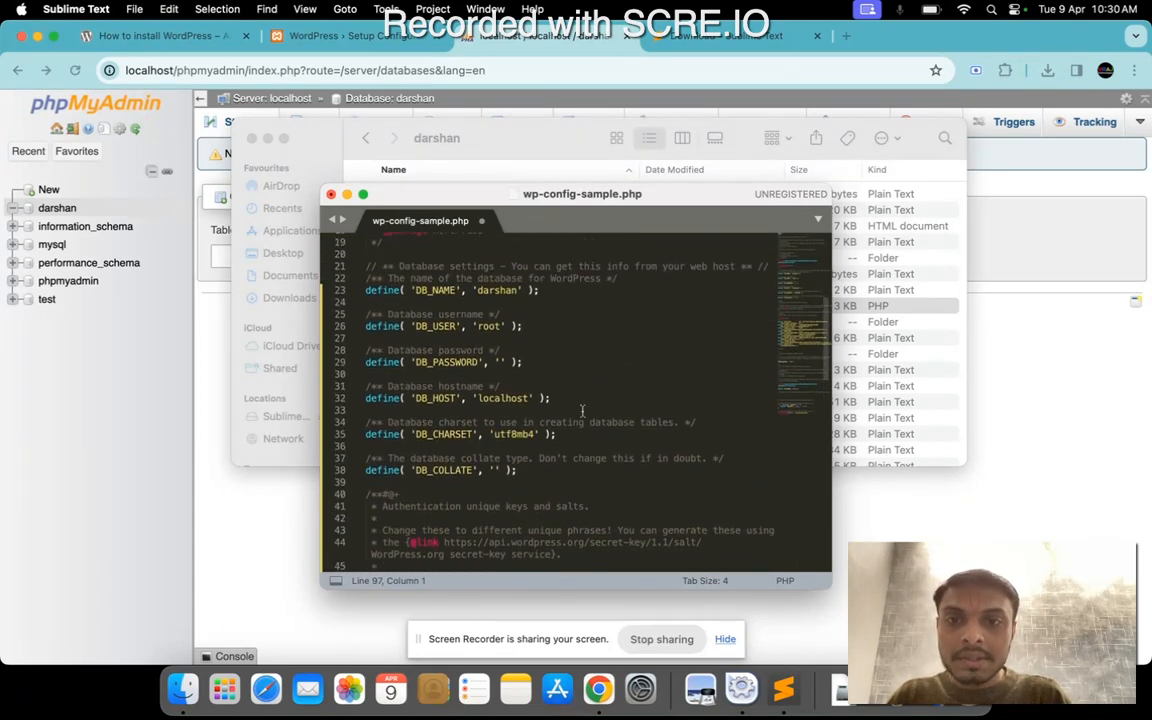
{"action": "left_click", "coordinate": [499, 318]}
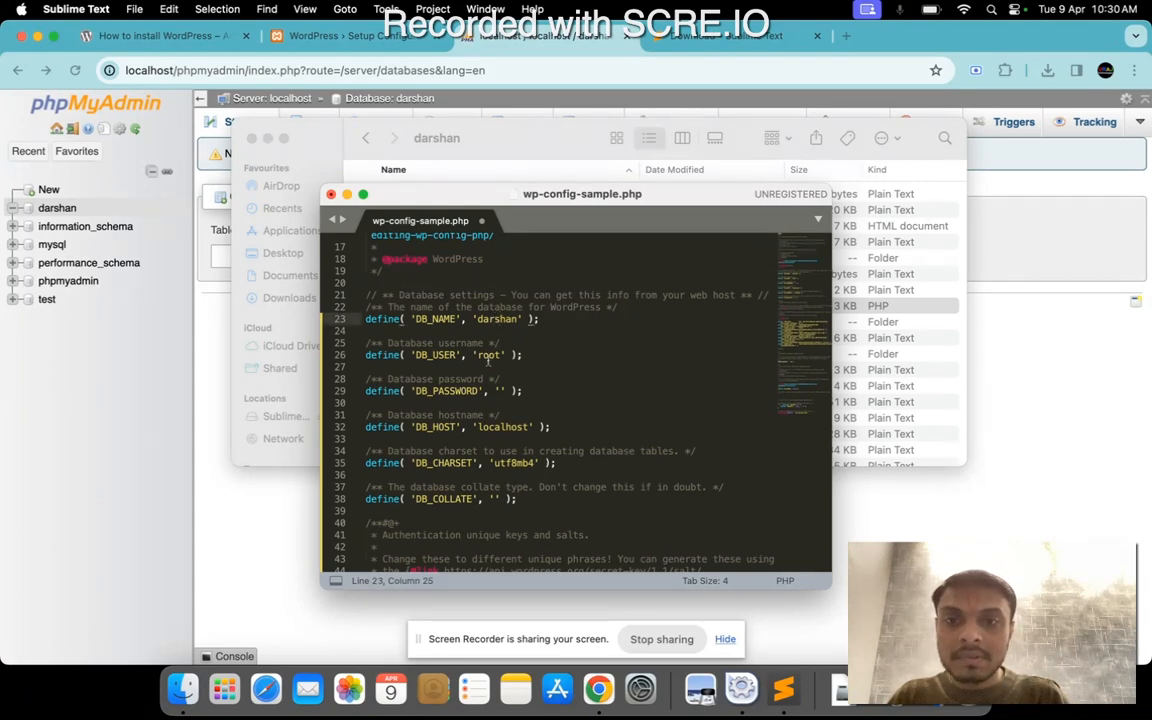
{"action": "double_click", "coordinate": [490, 354]}
{"action": "left_click", "coordinate": [565, 367]}
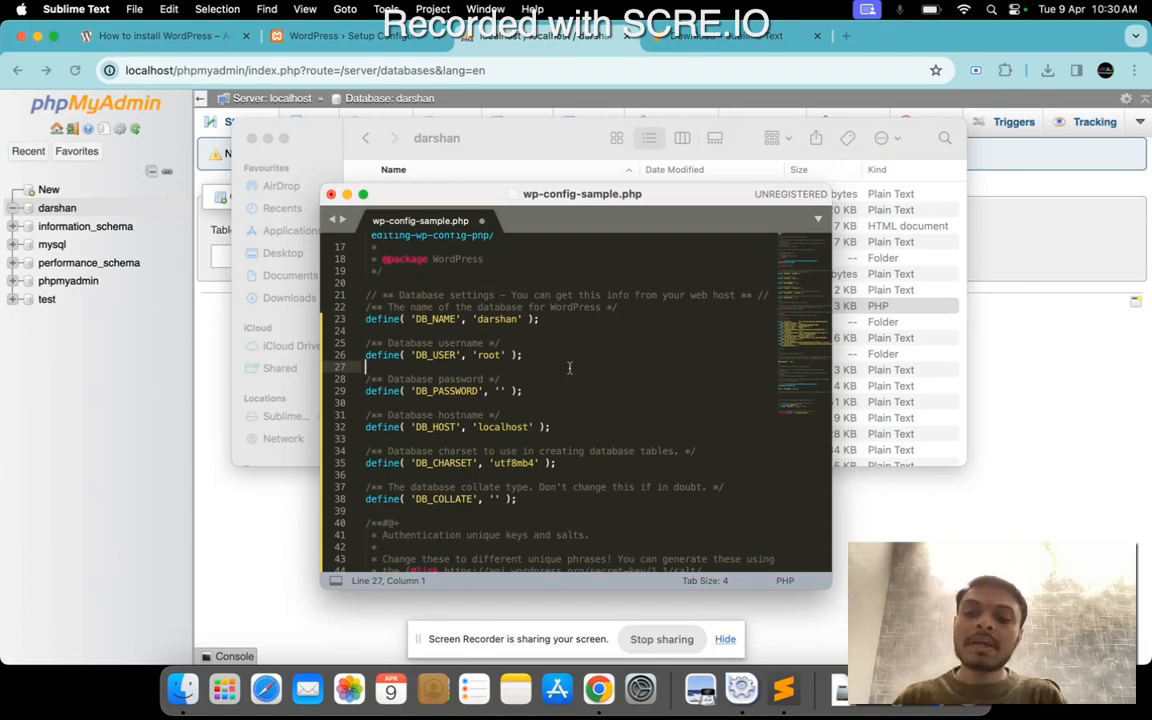
{"action": "key", "text": "super+s"}
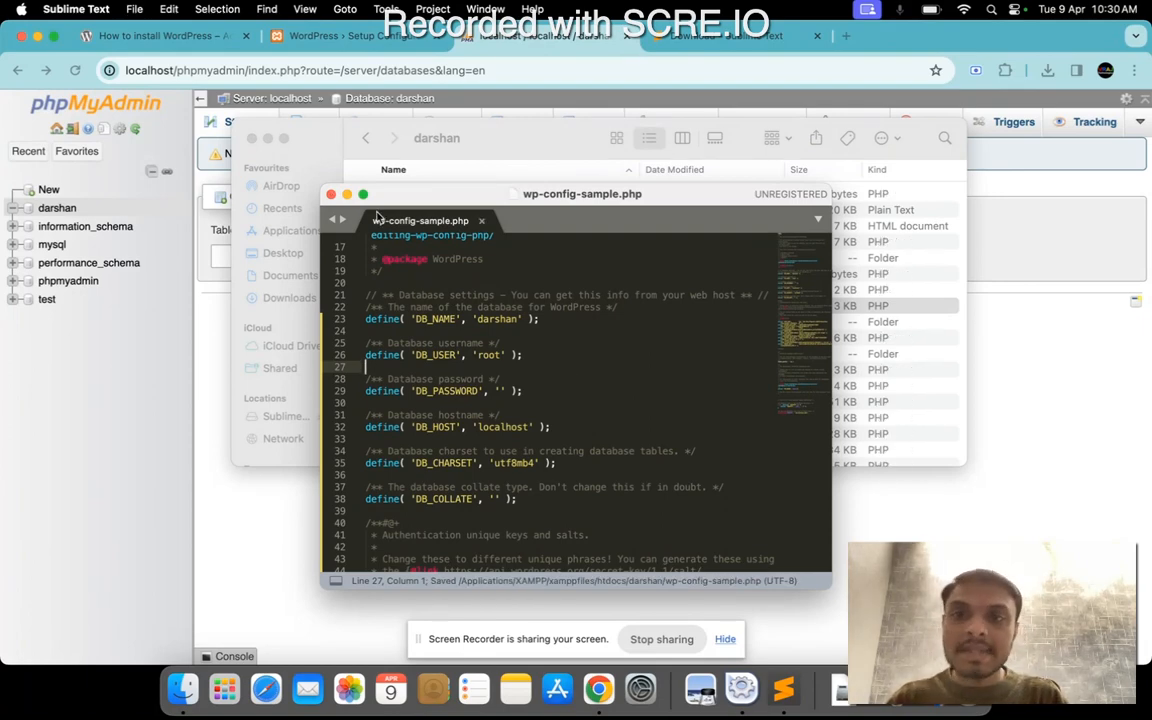
{"action": "left_click", "coordinate": [331, 195]}
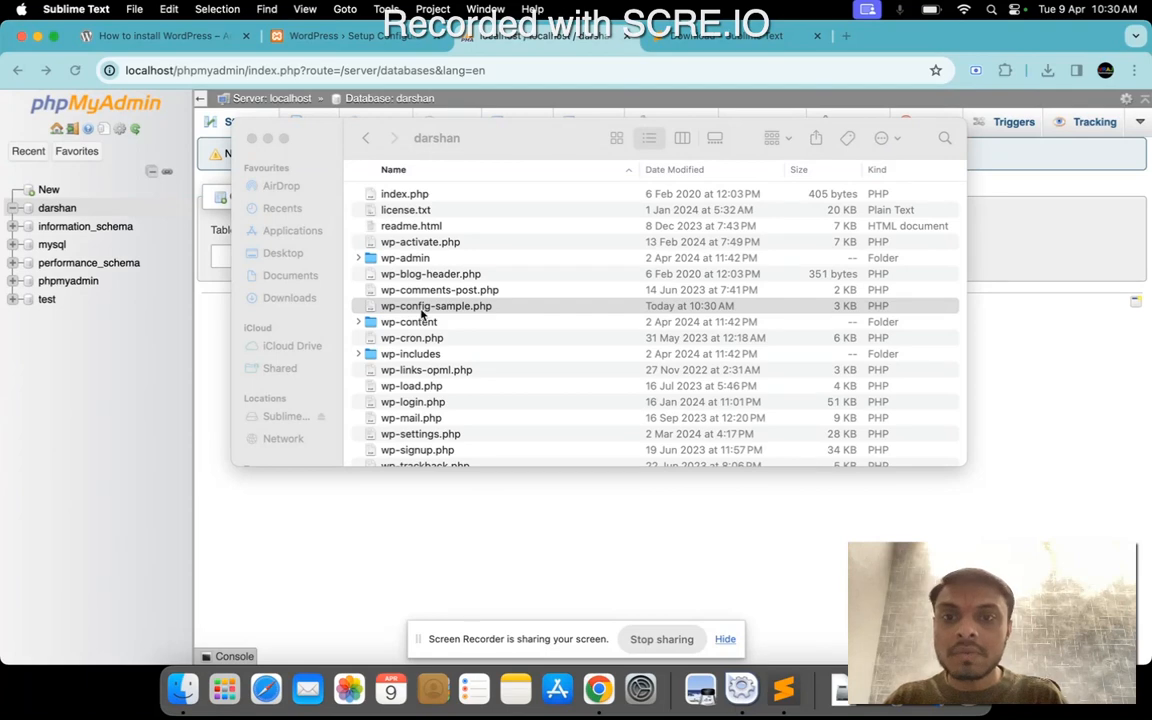
Compare the configuration file name required on the WordPress setup page with the file in the darshan folder.
{"action": "left_click", "coordinate": [268, 38]}
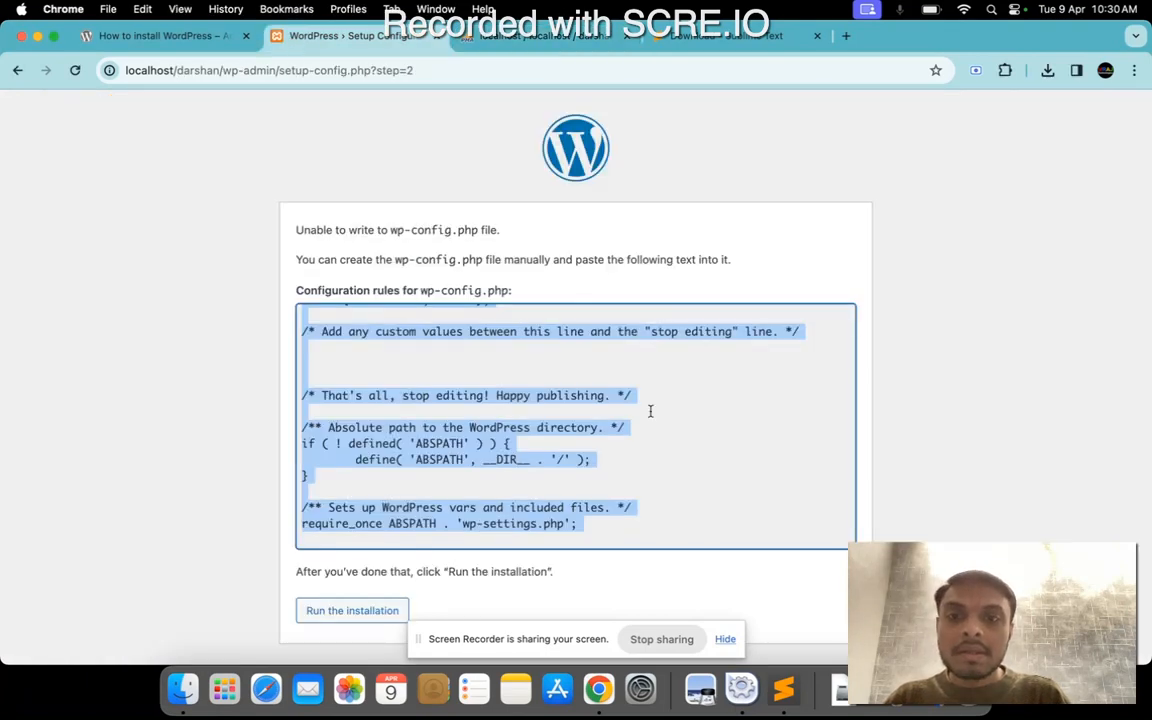
{"action": "left_click_drag", "start_coordinate": [390, 229], "coordinate": [480, 228]}
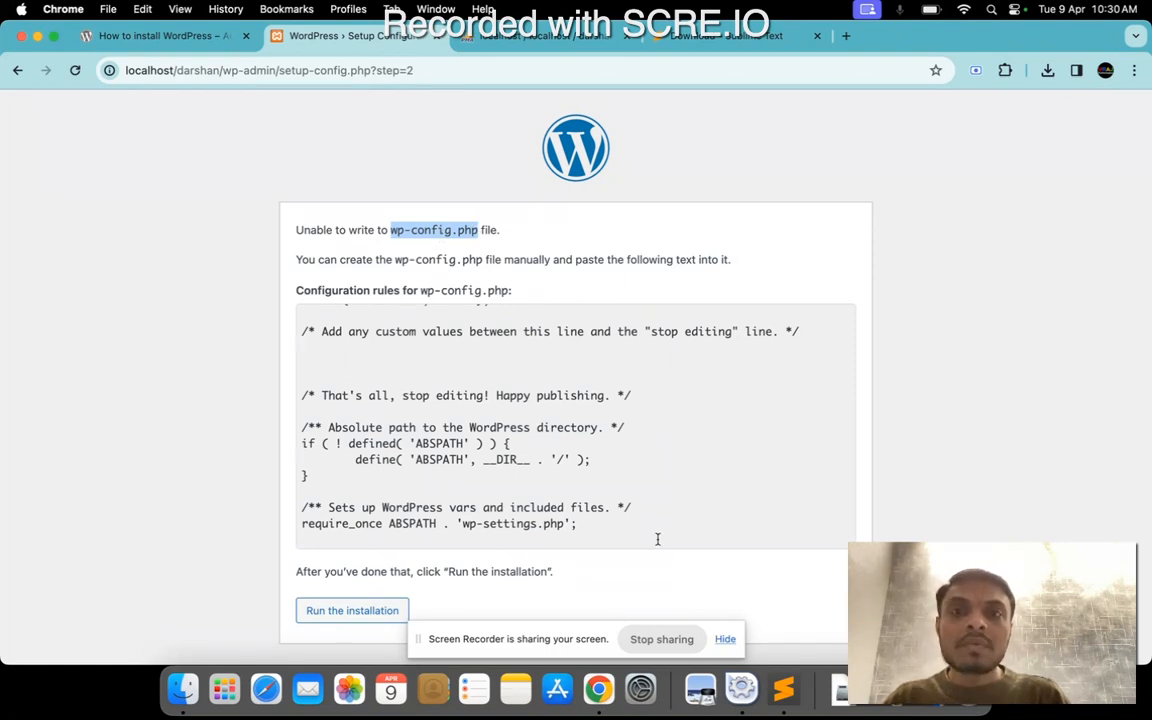
{"action": "left_click", "coordinate": [182, 686]}
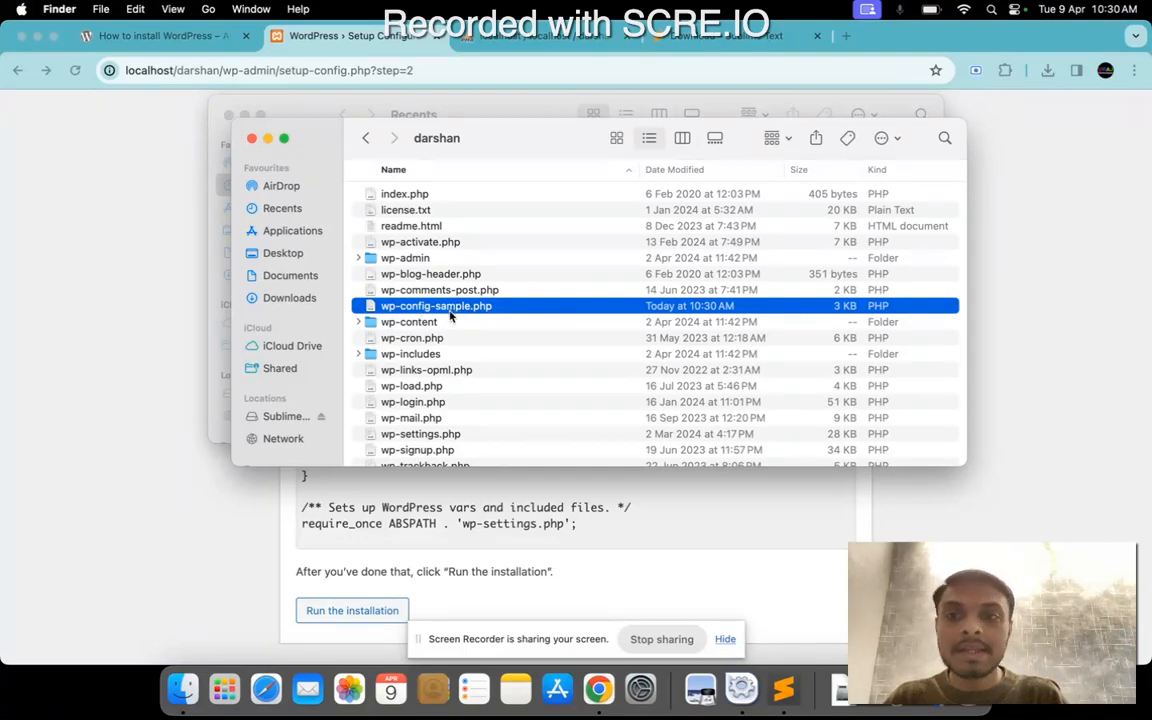
{"action": "left_click", "coordinate": [247, 553]}
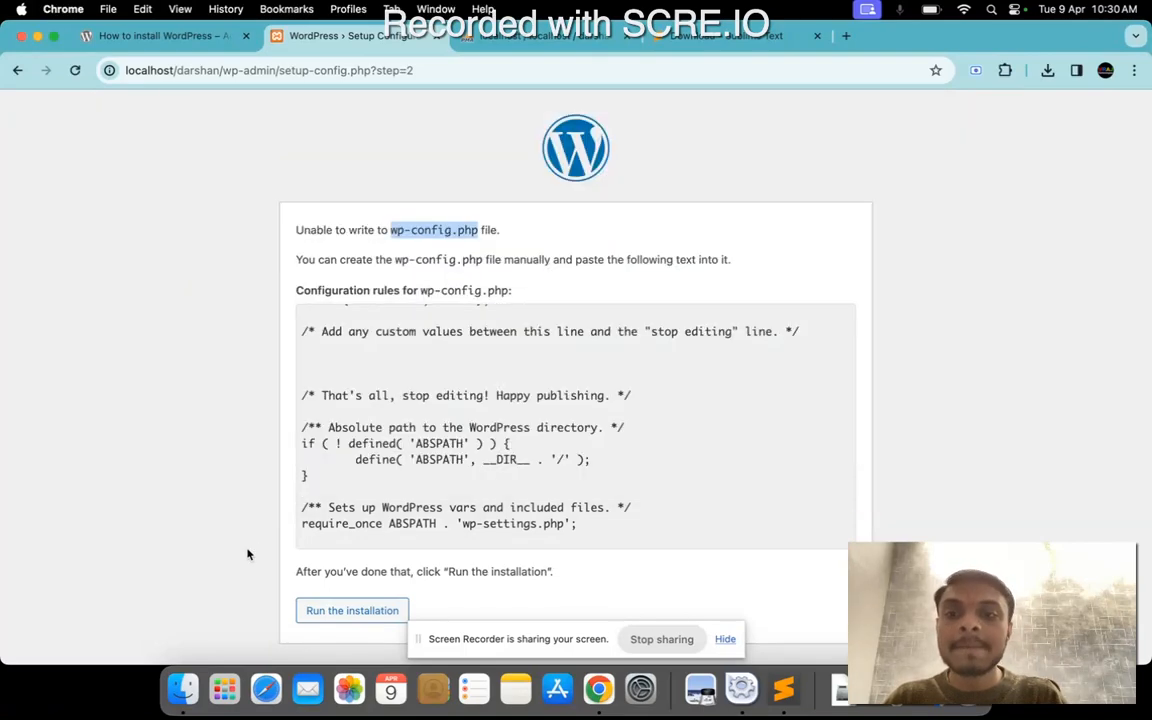
Try to run the WordPress installation, and submit the database connection details again with database name darshan and username root.
{"action": "left_click", "coordinate": [350, 618]}
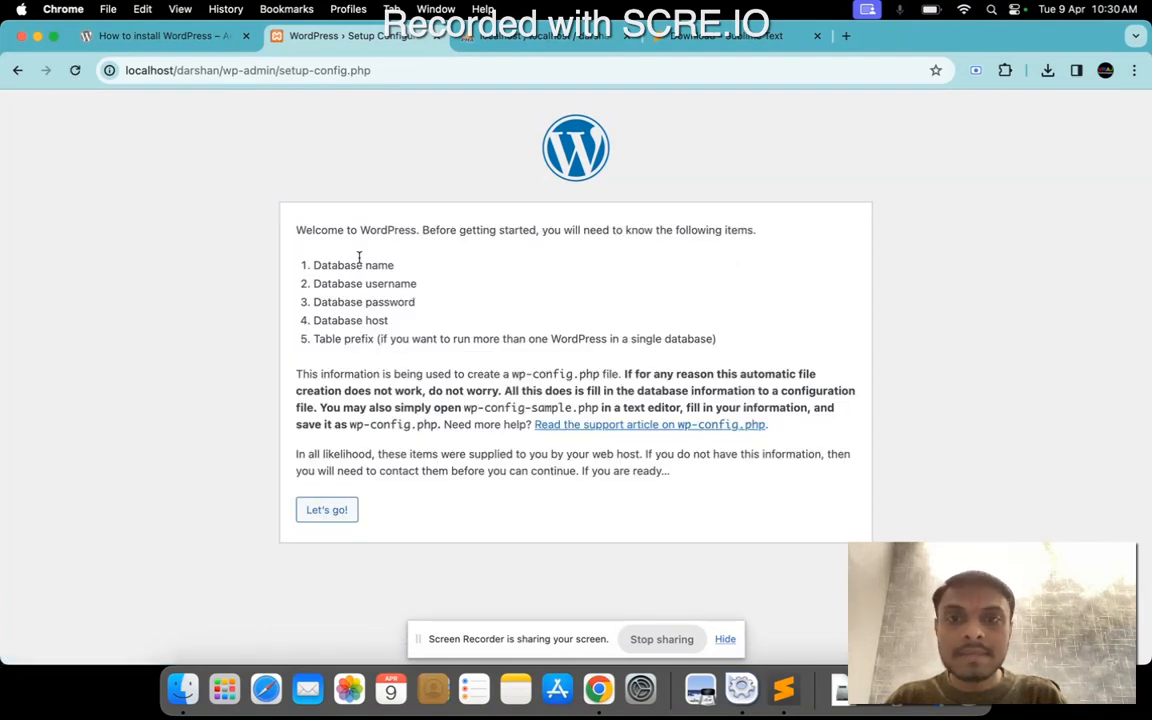
{"action": "left_click", "coordinate": [331, 514]}
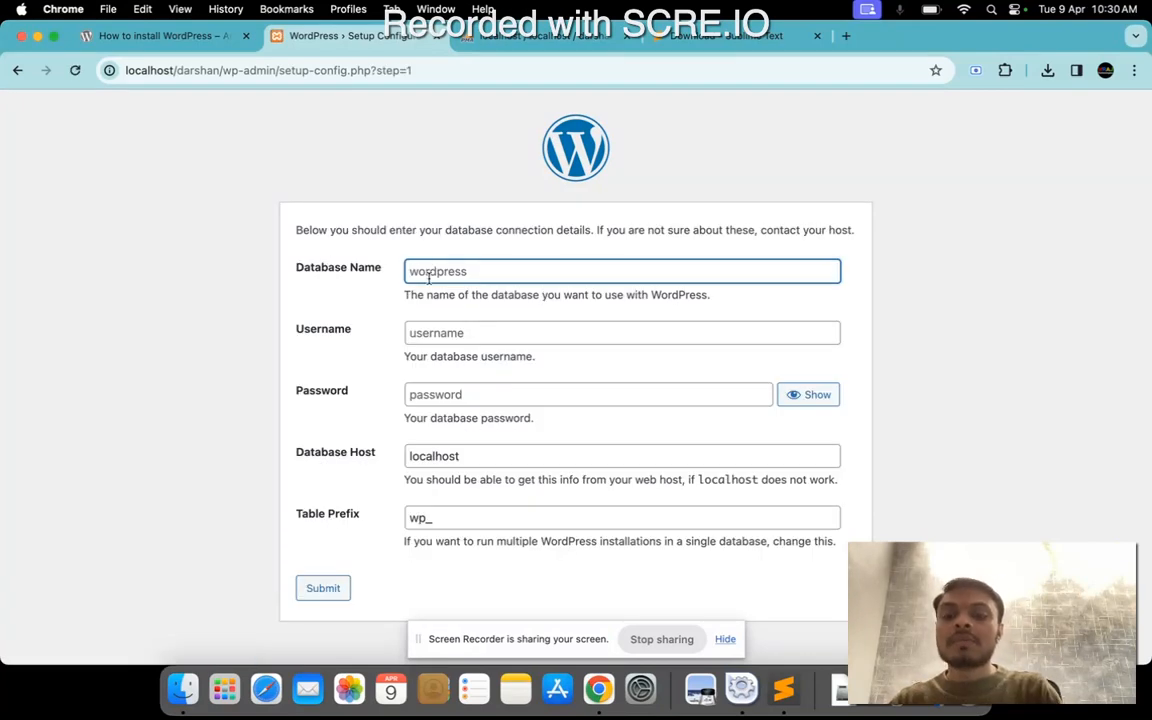
{"action": "type", "text": "darshan"}
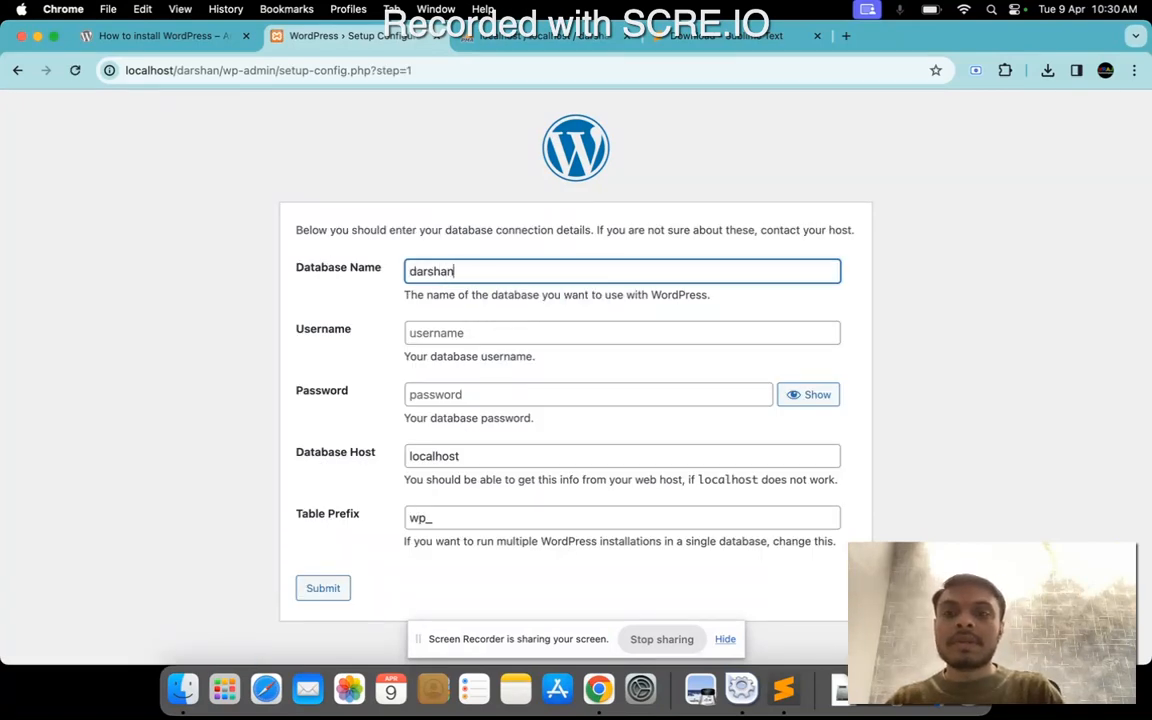
{"action": "left_click", "coordinate": [443, 334]}
{"action": "left_click", "coordinate": [515, 371]}
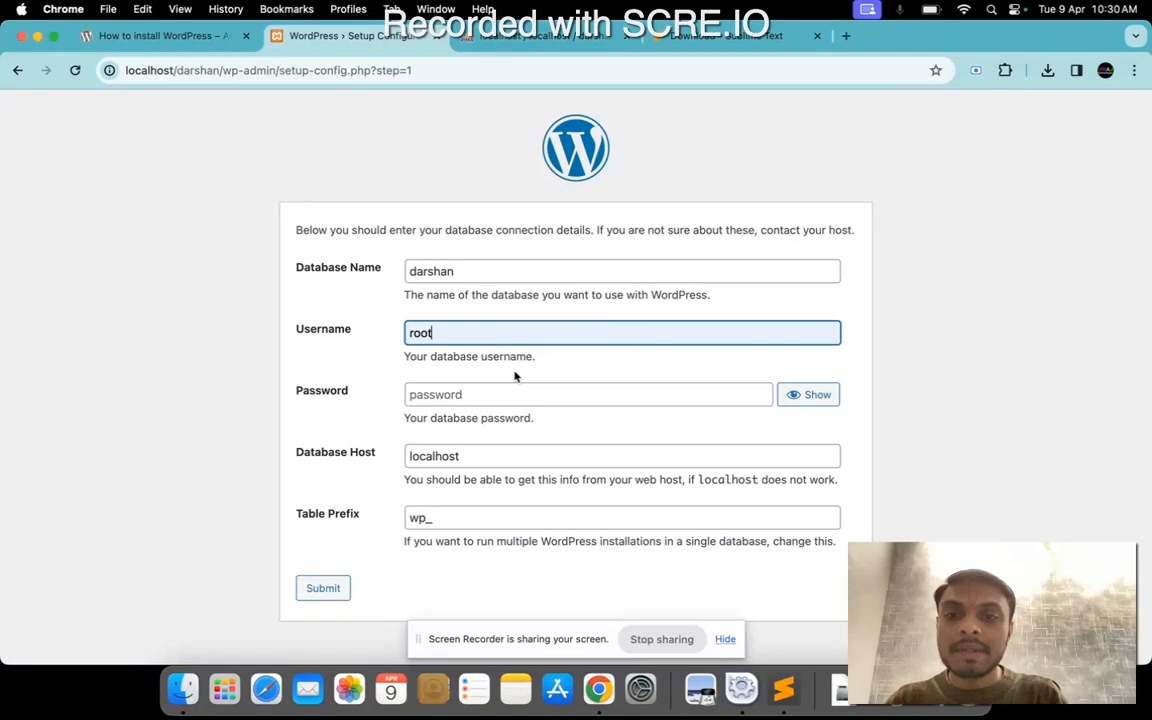
{"action": "left_click", "coordinate": [322, 588]}
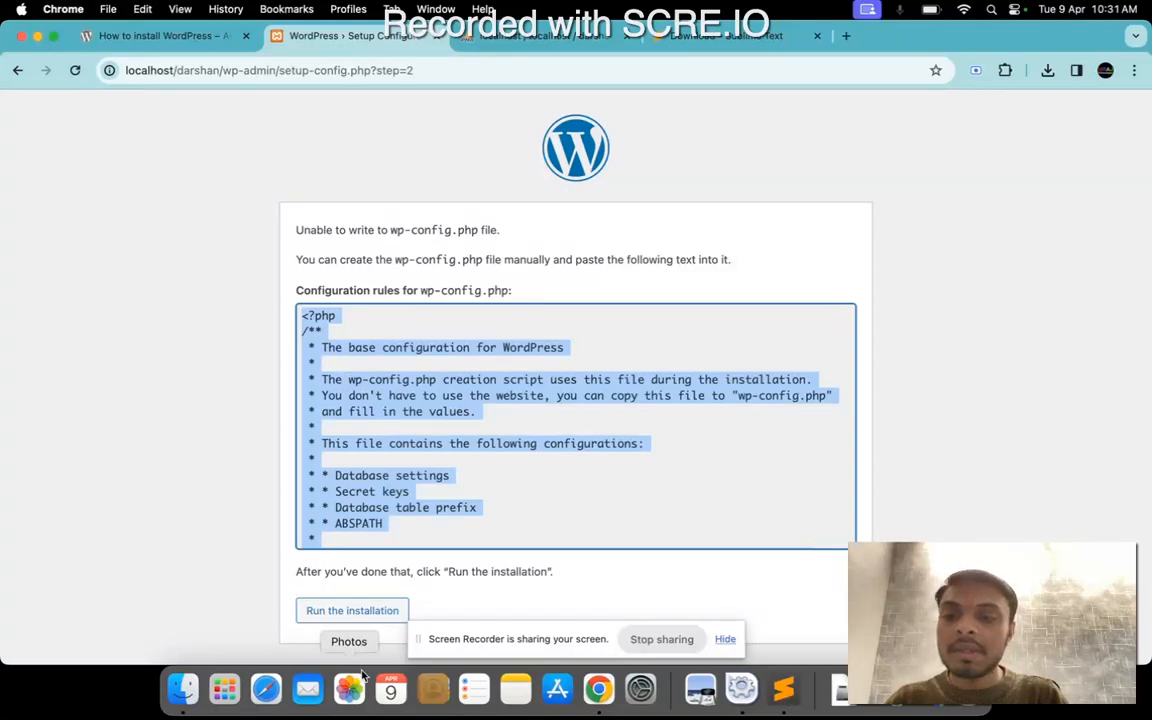
Rename wp-config-sample.php in the darshan folder to wp-config.php.
{"action": "left_click", "coordinate": [183, 688]}
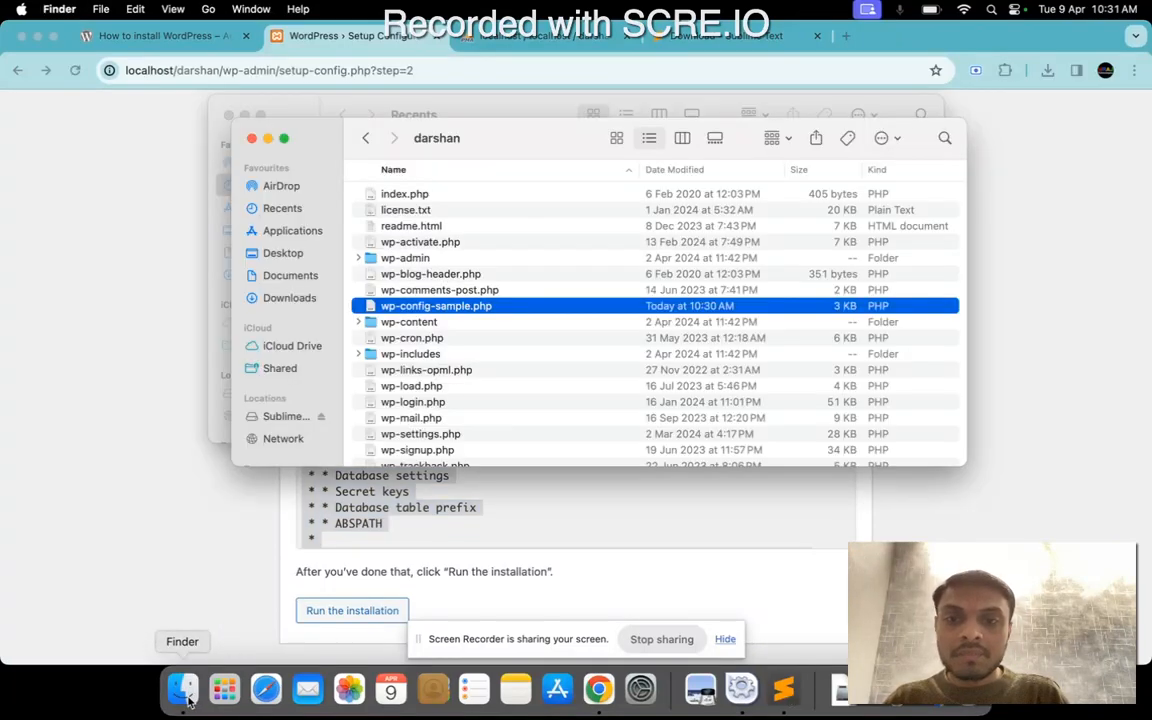
{"action": "right_click", "coordinate": [442, 308]}
{"action": "left_click", "coordinate": [470, 405]}
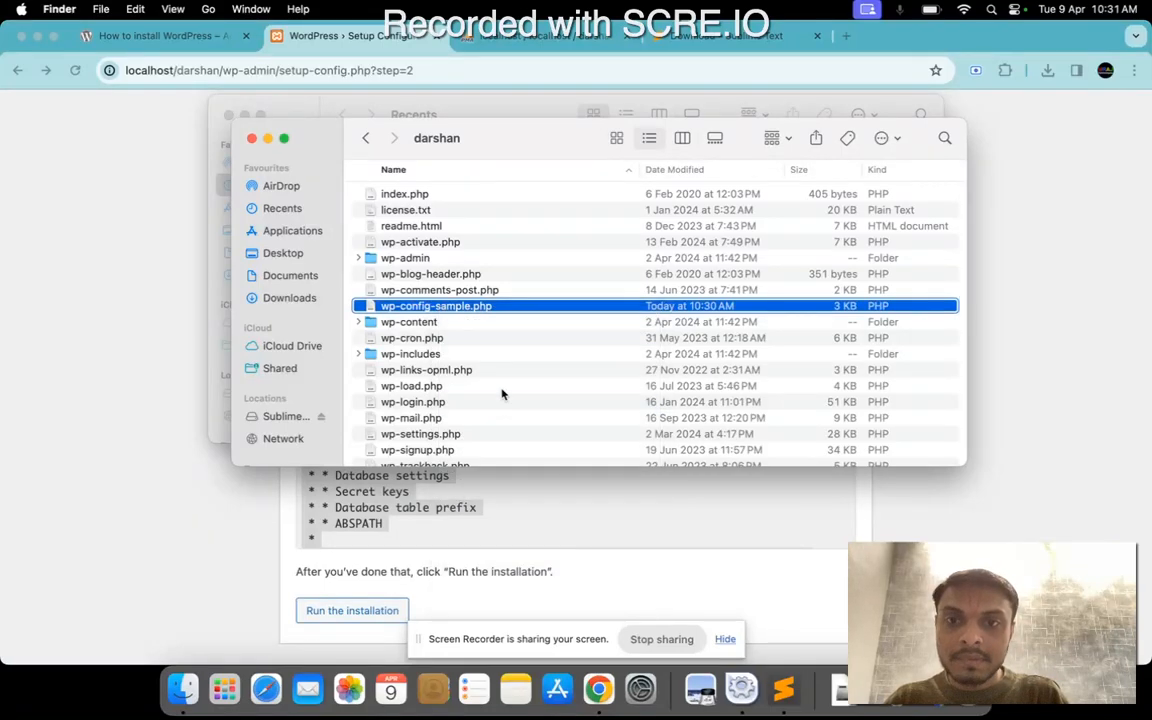
{"action": "type", "text": "wp-config"}
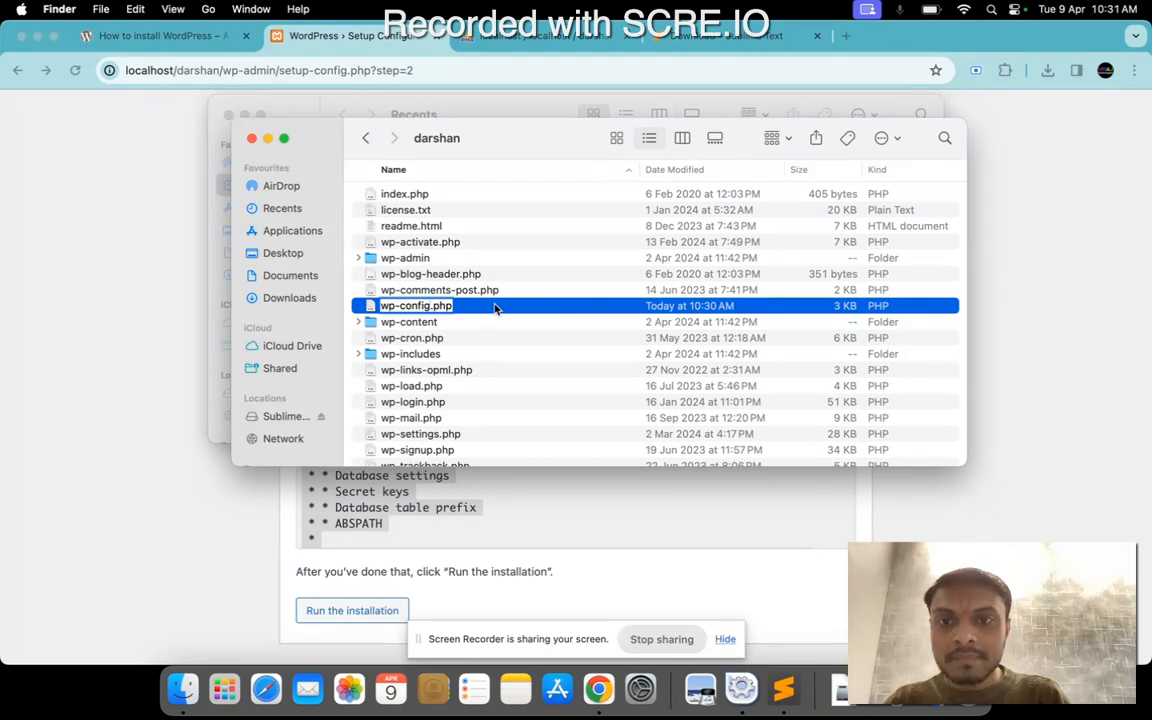
{"action": "key", "text": "Return"}
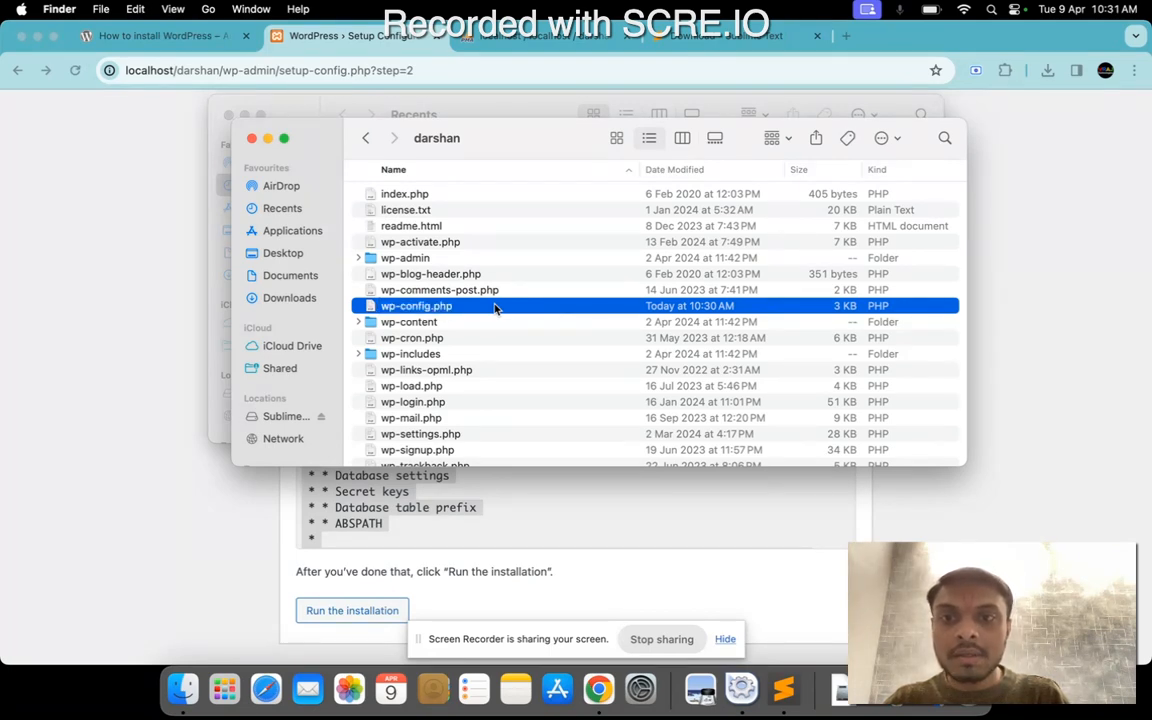
Return to the WordPress setup page and review the configuration rules and the required wp-config.php file name.
{"action": "left_click", "coordinate": [204, 466]}
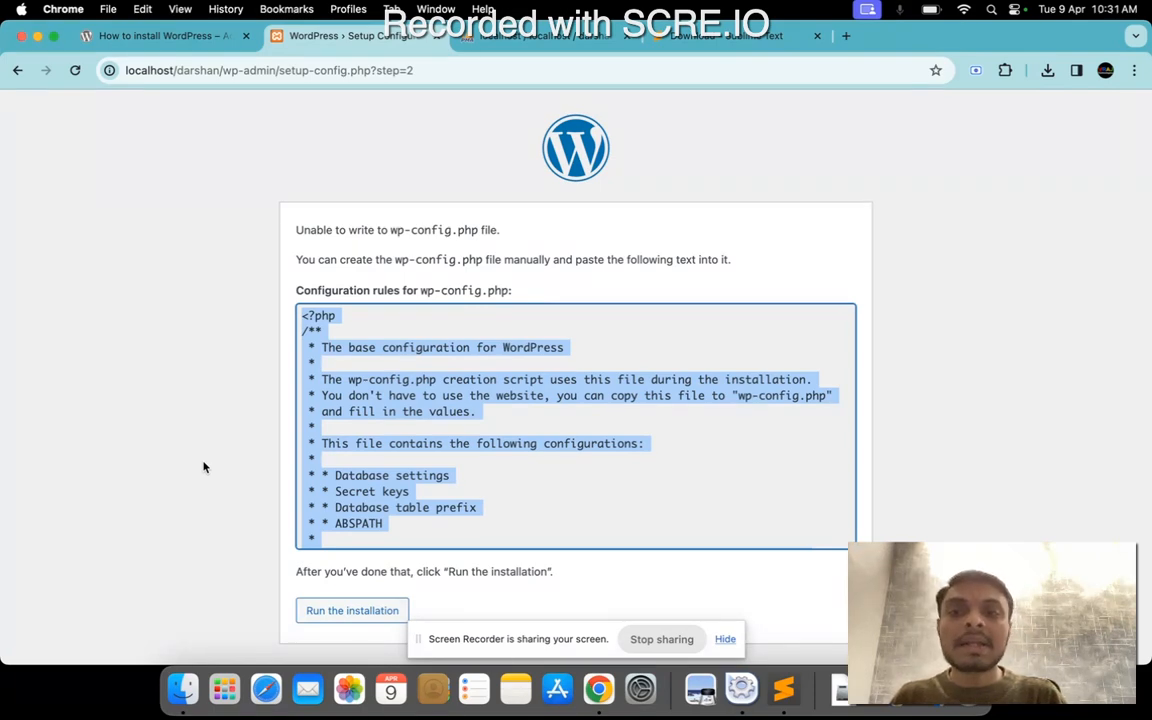
{"action": "scroll", "coordinate": [414, 398], "scroll_direction": "down", "scroll_amount": 15}
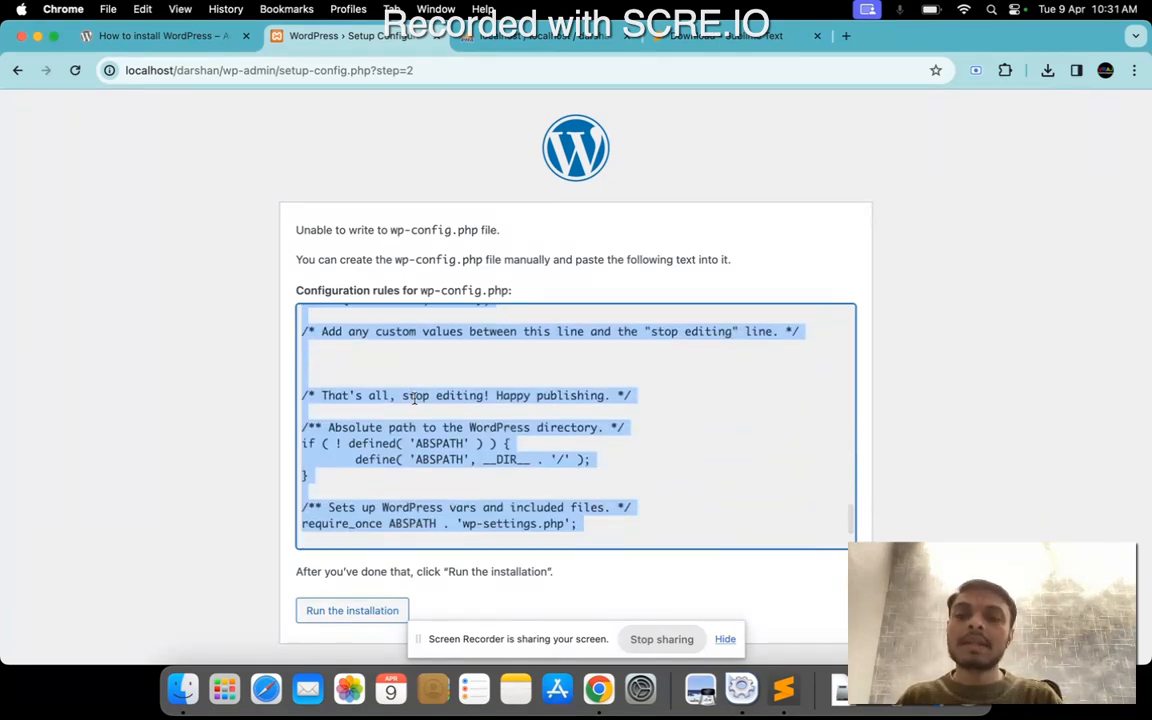
{"action": "left_click", "coordinate": [388, 356]}
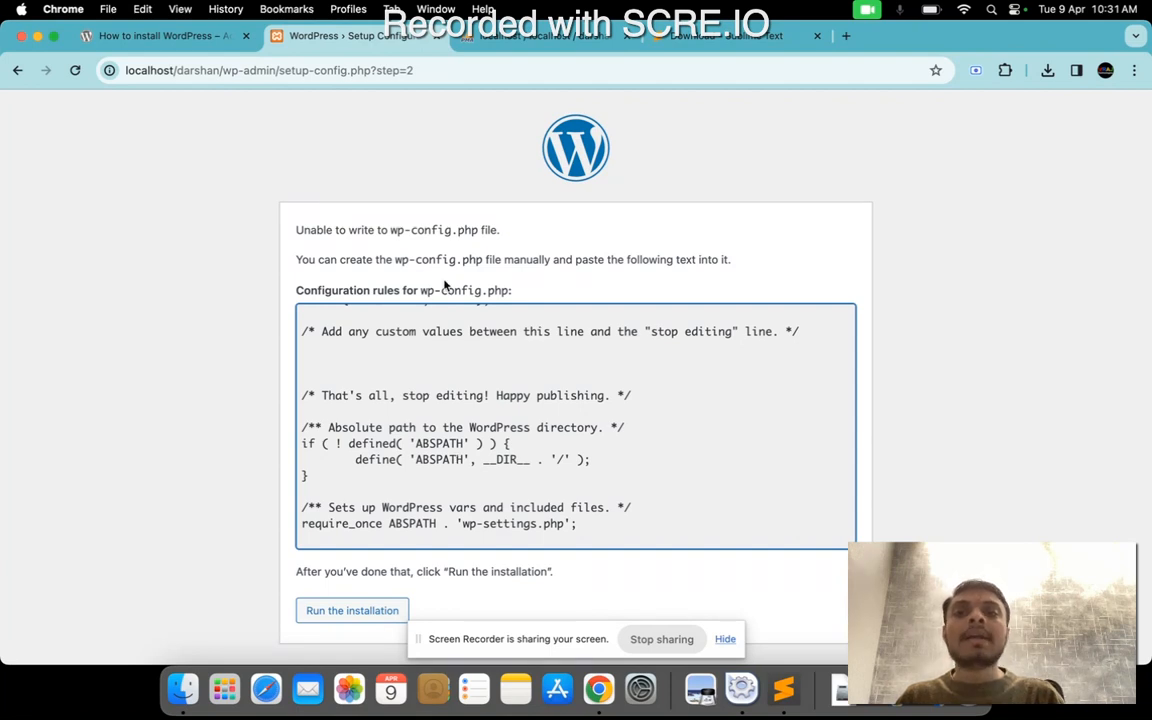
{"action": "mouse_move", "coordinate": [388, 230]}
{"action": "left_mouse_down"}
{"action": "mouse_move", "coordinate": [489, 232]}
{"action": "mouse_move", "coordinate": [391, 232]}
{"action": "mouse_move", "coordinate": [400, 234]}
{"action": "left_mouse_up"}
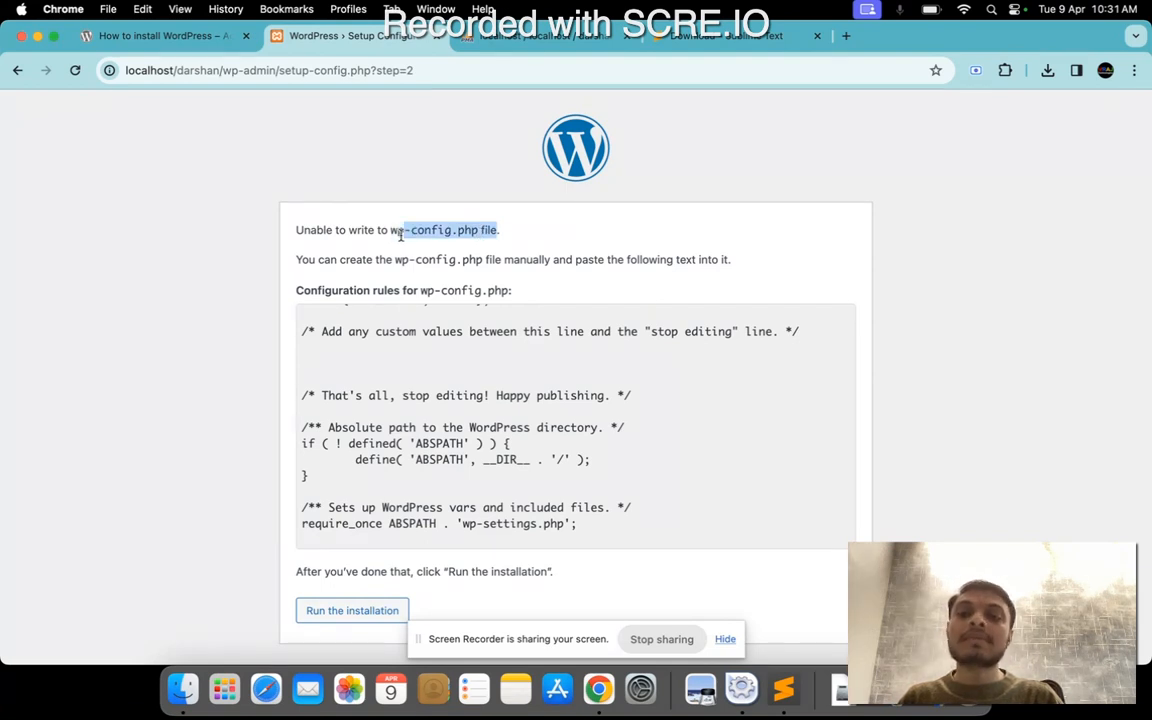
Run the WordPress installation from the configuration page and read the welcome introduction.
{"action": "left_click", "coordinate": [410, 245]}
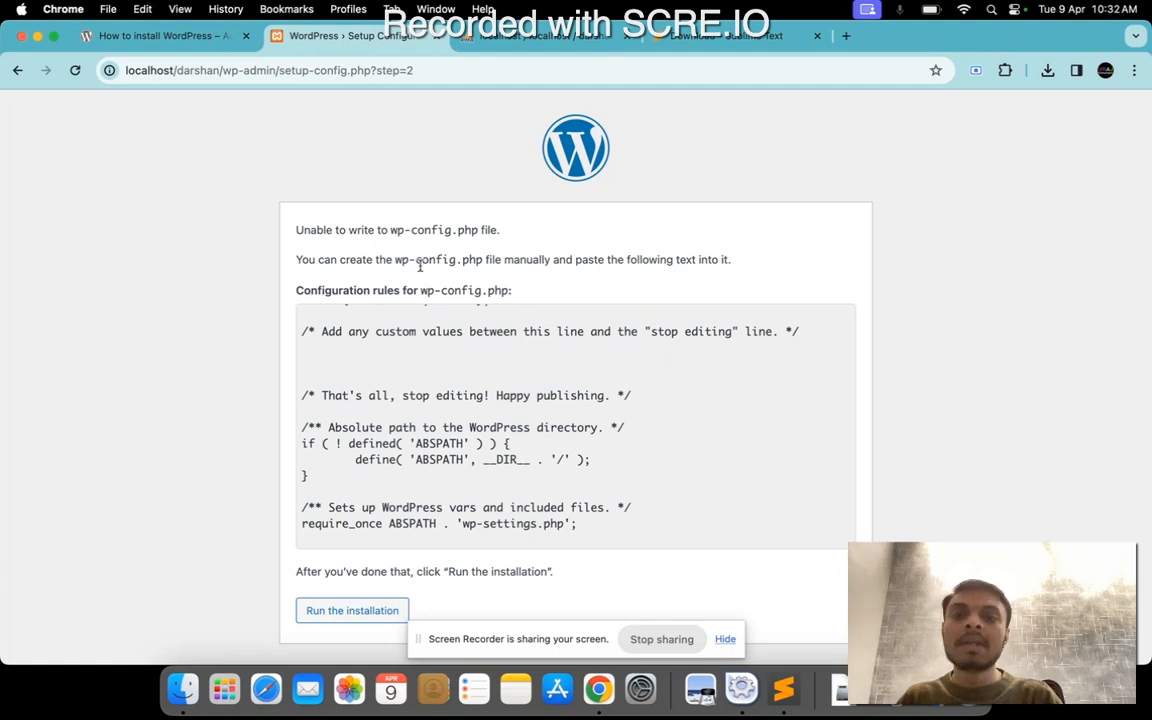
{"action": "scroll", "coordinate": [460, 390], "scroll_direction": "up", "scroll_amount": 10}
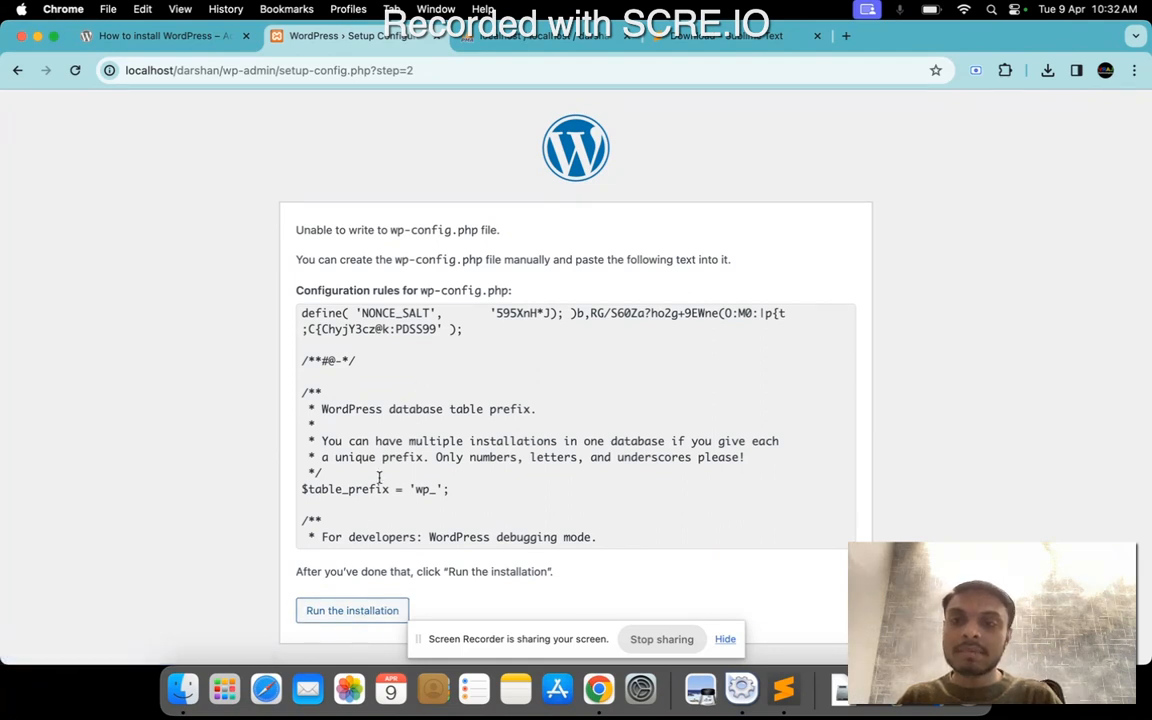
{"action": "left_click", "coordinate": [344, 619]}
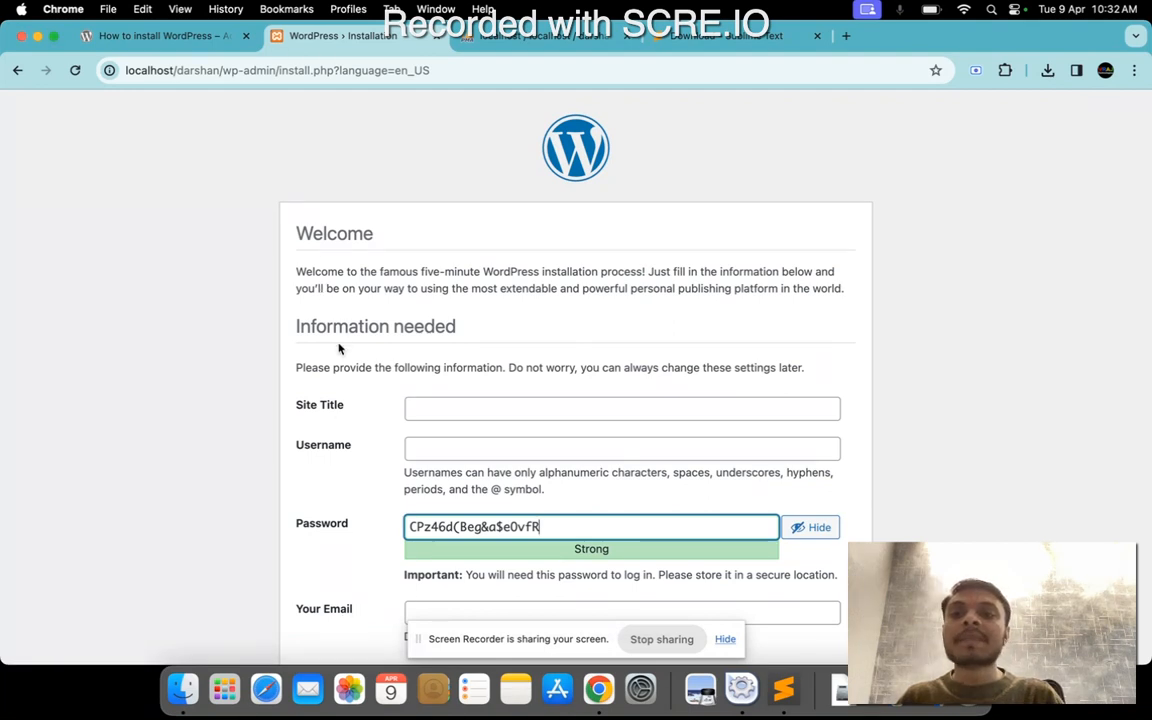
{"action": "scroll", "coordinate": [338, 348], "scroll_direction": "down", "scroll_amount": 1}
{"action": "left_click", "coordinate": [297, 223]}
{"action": "left_click_drag", "start_coordinate": [297, 223], "coordinate": [453, 262]}
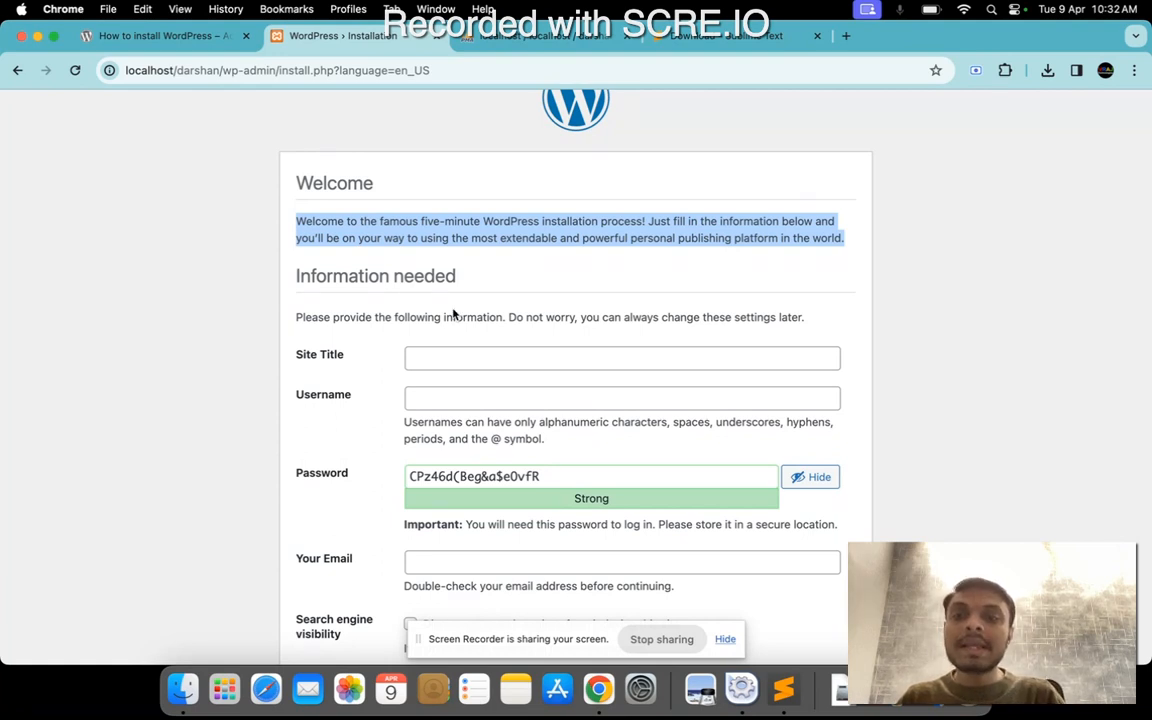
Set the site title to vraj tech in the WordPress installation form.
{"action": "left_click", "coordinate": [437, 375]}
{"action": "left_click", "coordinate": [436, 357]}
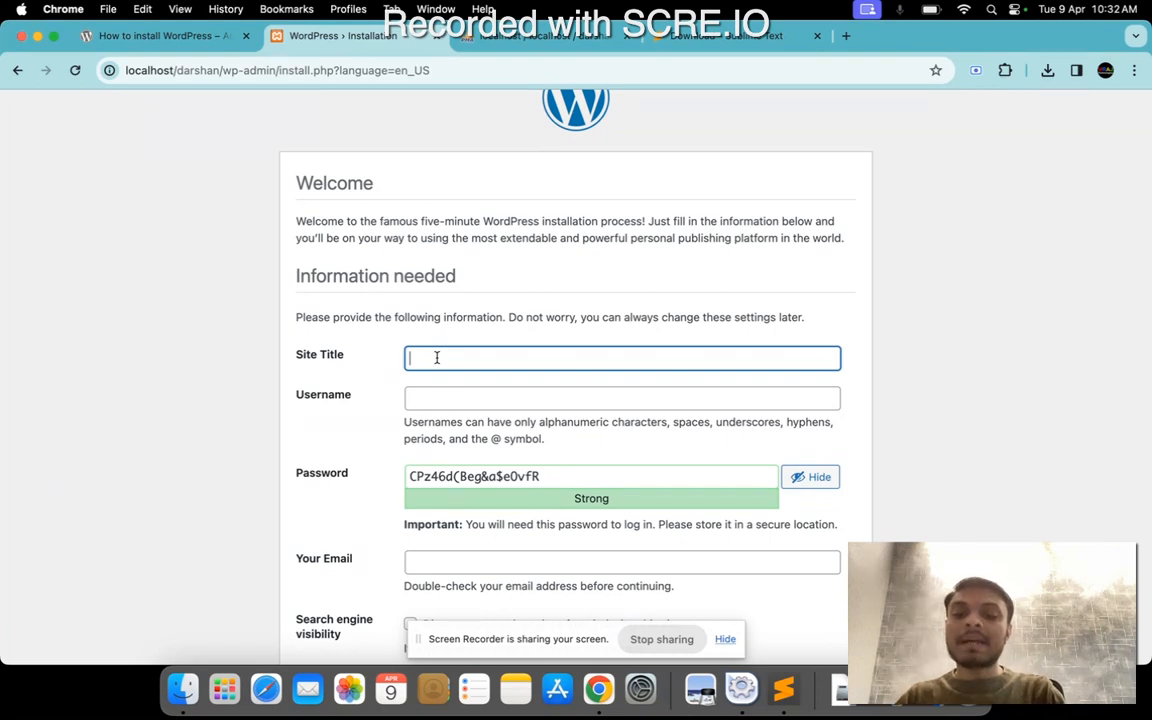
{"action": "type", "text": "dars"}
{"action": "key", "text": "BackSpace"}
{"action": "key", "text": "BackSpace"}
{"action": "key", "text": "BackSpace"}
{"action": "key", "text": "BackSpace"}
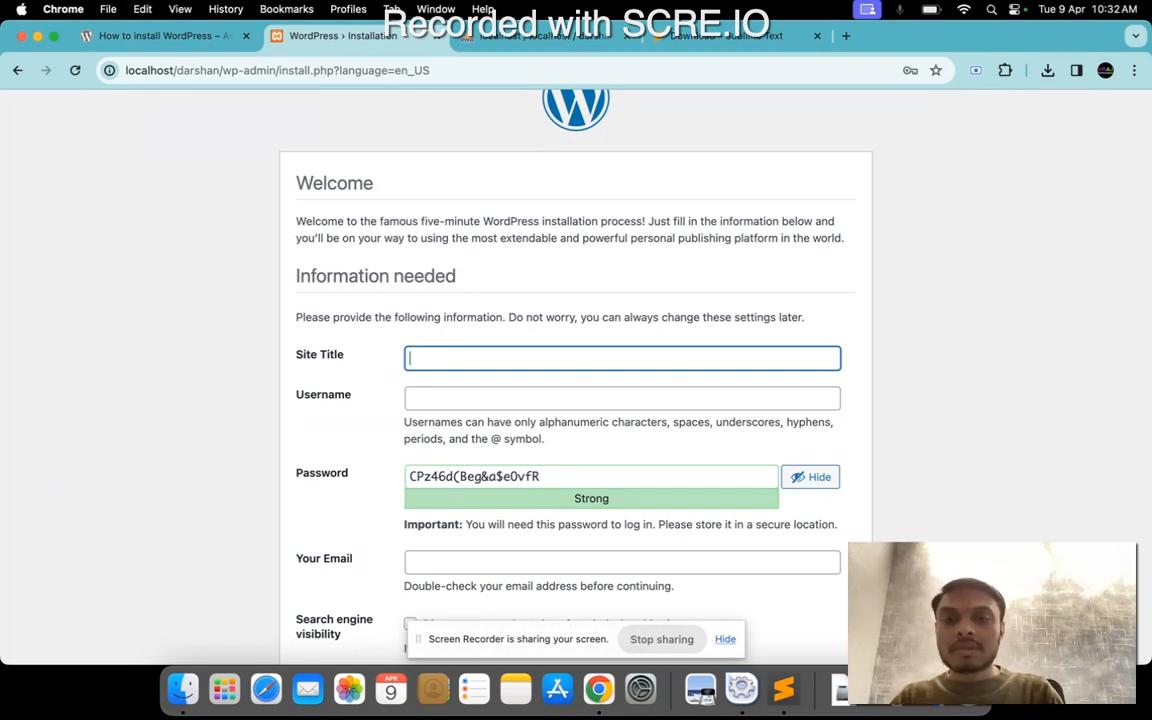
{"action": "type", "text": "vraj t"}
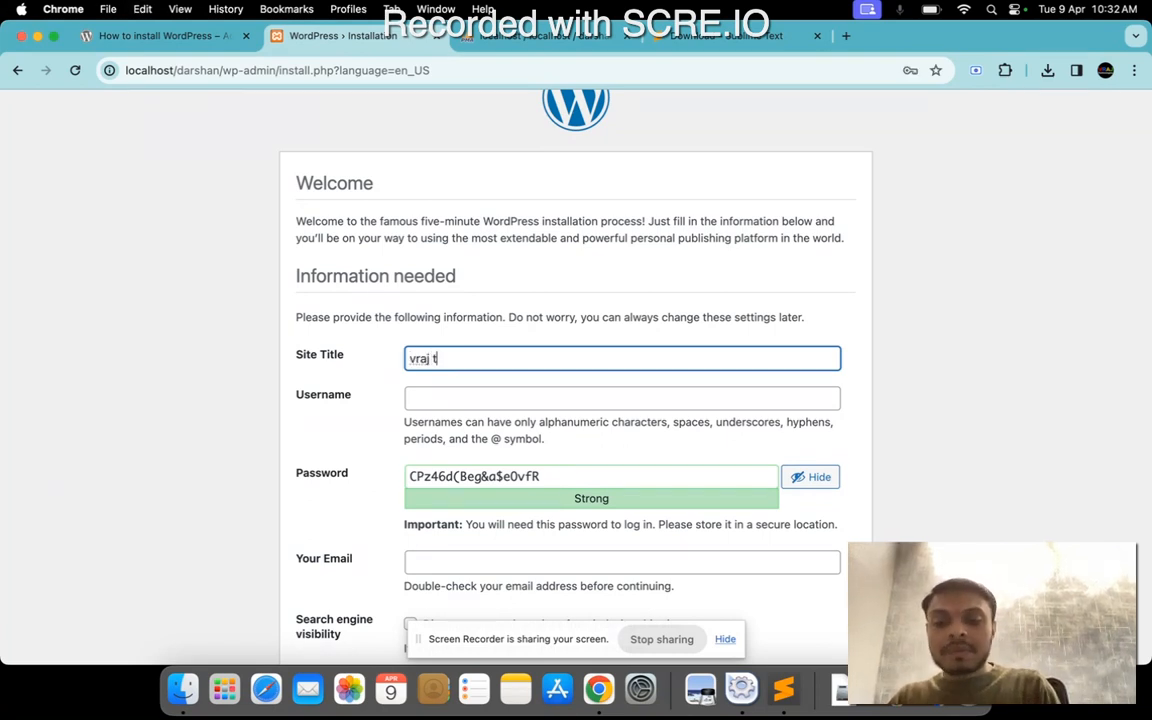
{"action": "type", "text": "ech"}
Check the allowed characters for usernames and set the username to admin.
{"action": "left_click", "coordinate": [453, 400]}
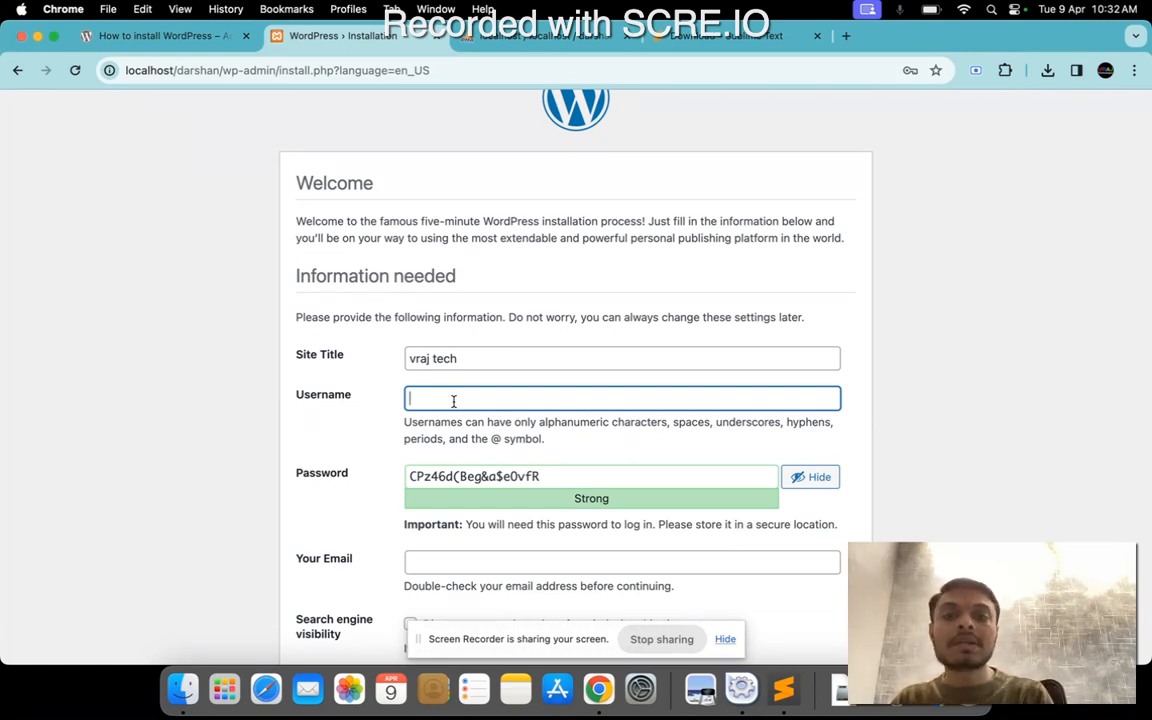
{"action": "left_click_drag", "start_coordinate": [405, 420], "coordinate": [586, 455]}
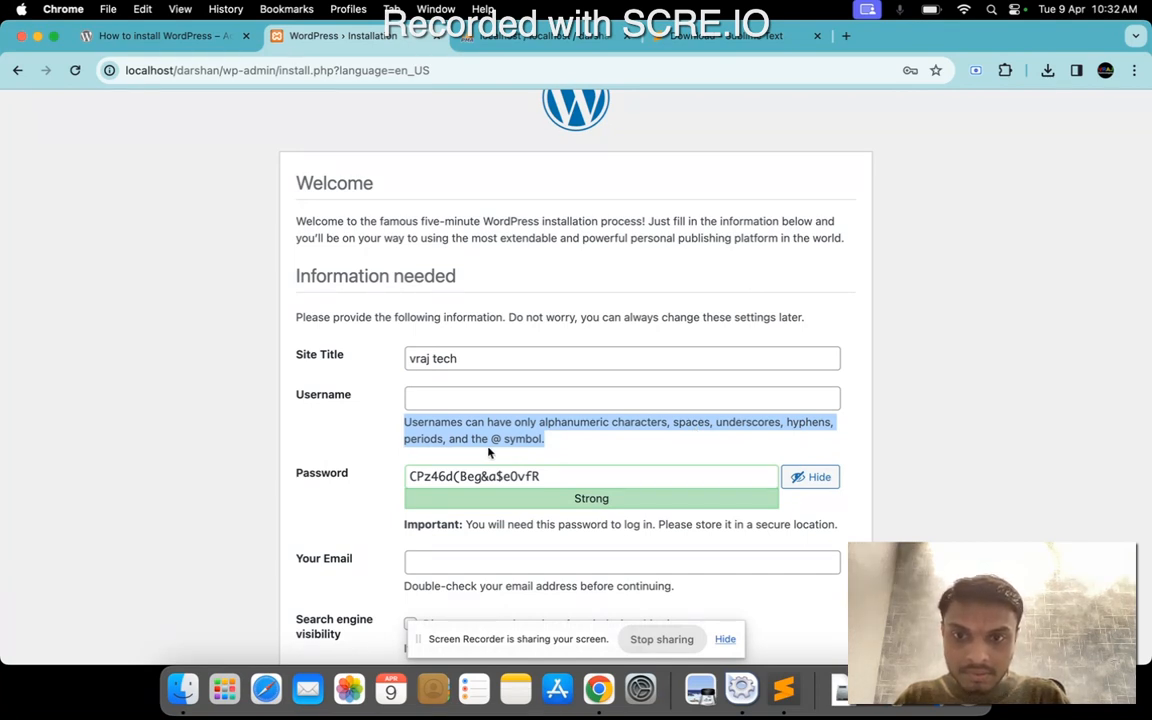
{"action": "left_click", "coordinate": [451, 404]}
{"action": "type", "text": "vr"}
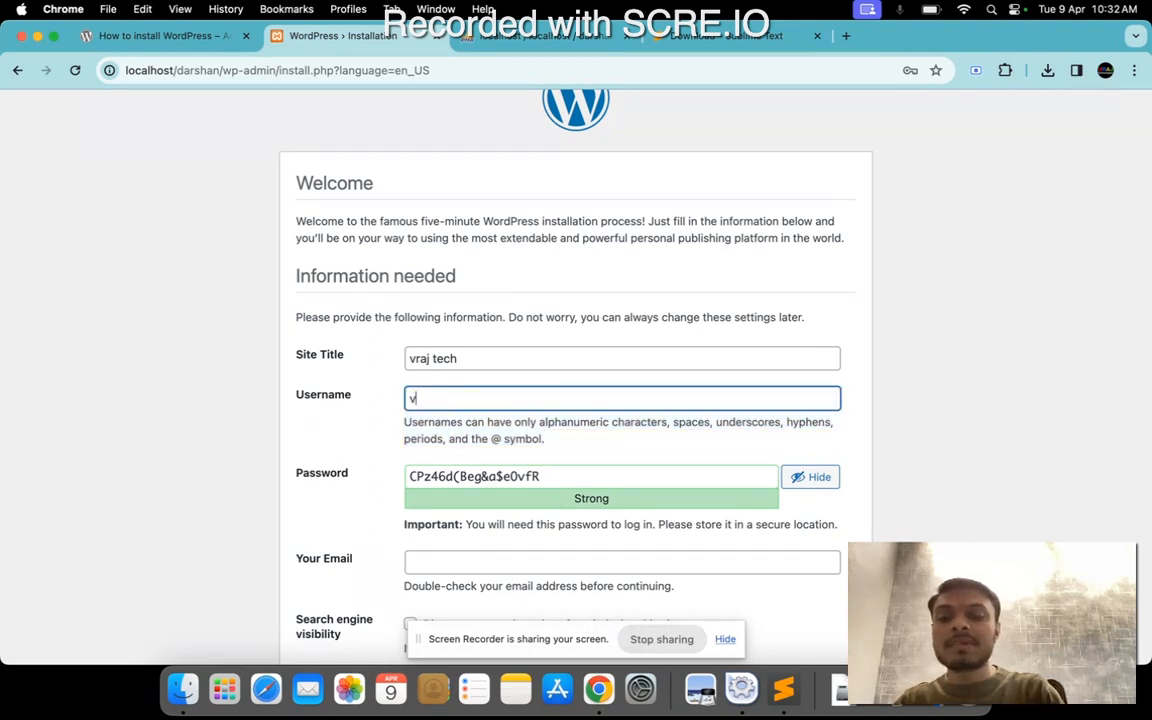
{"action": "key", "text": "BackSpace"}
{"action": "key", "text": "BackSpace"}
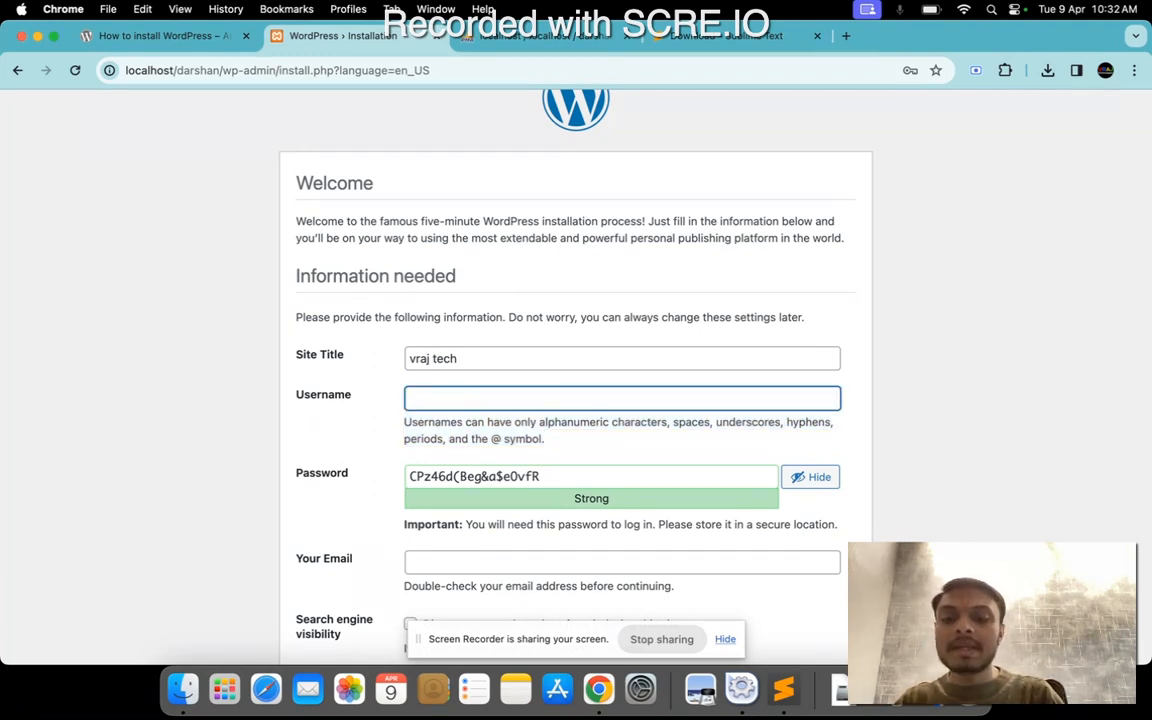
{"action": "type", "text": "admin"}
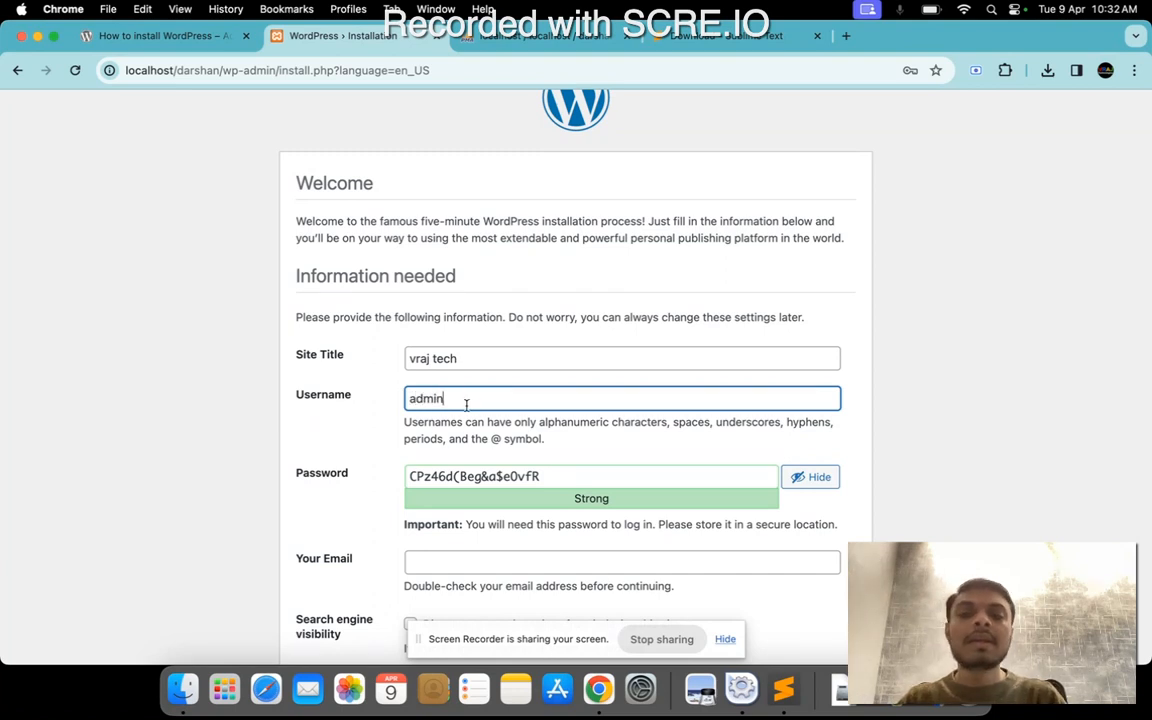
Clear the generated password and hide the characters of the password field.
{"action": "triple_click", "coordinate": [513, 476]}
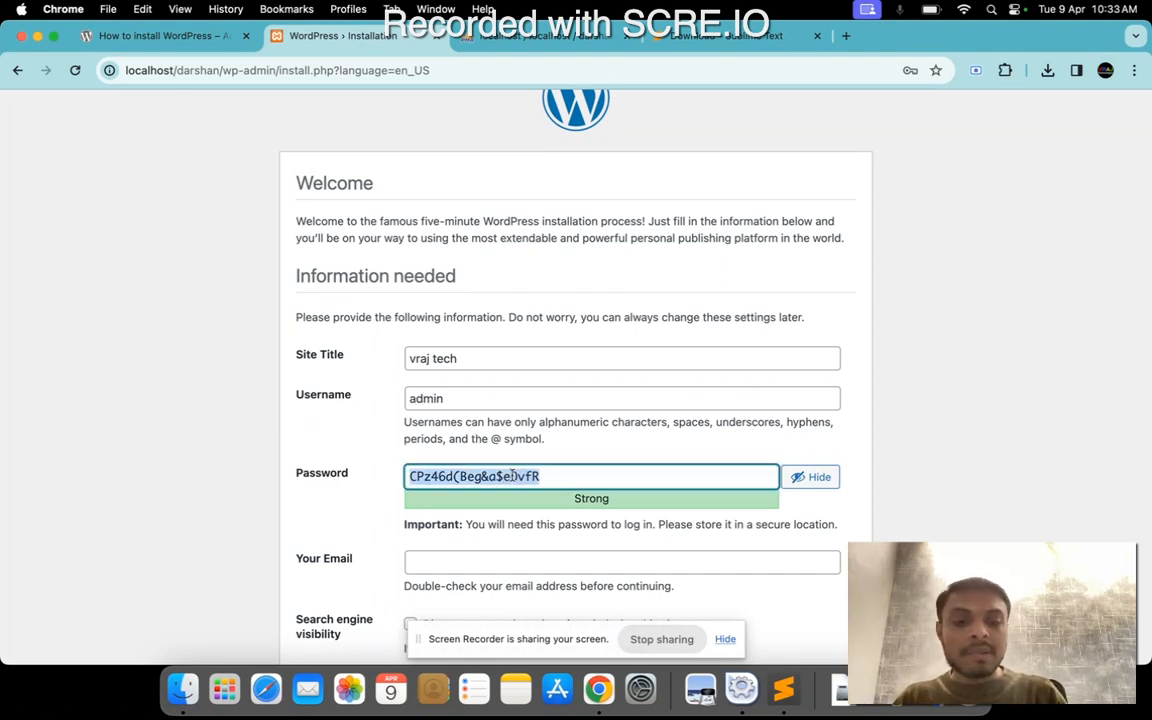
{"action": "key", "text": "BackSpace"}
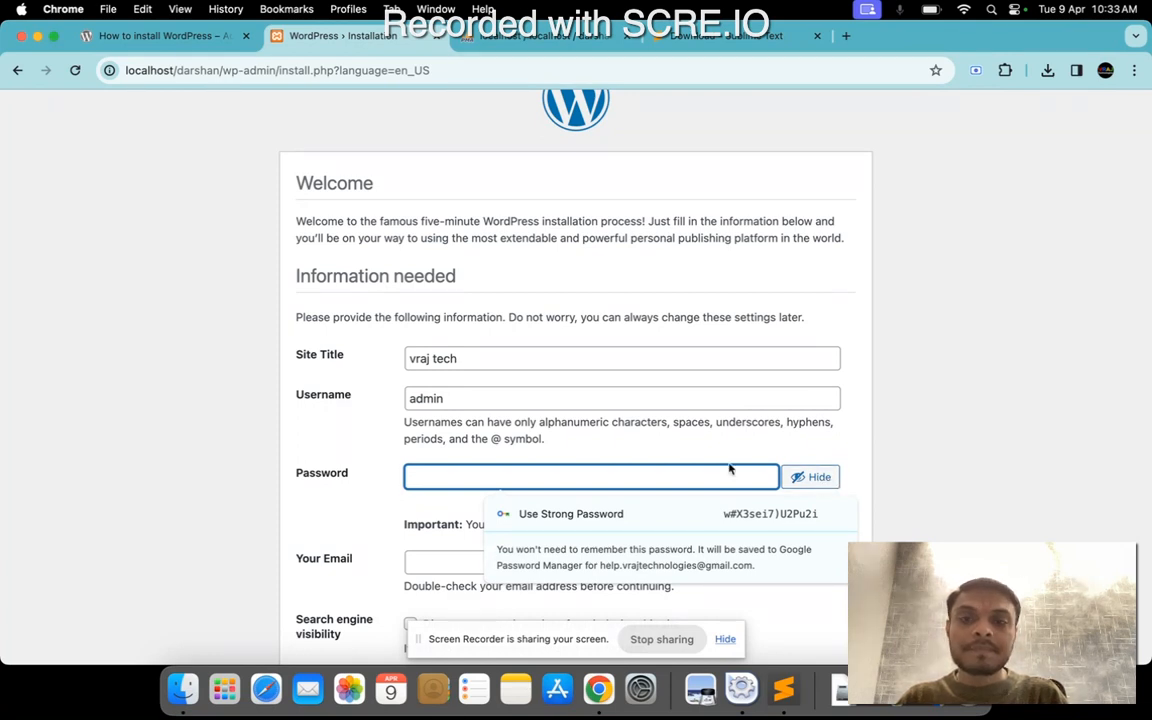
{"action": "left_click", "coordinate": [822, 479]}
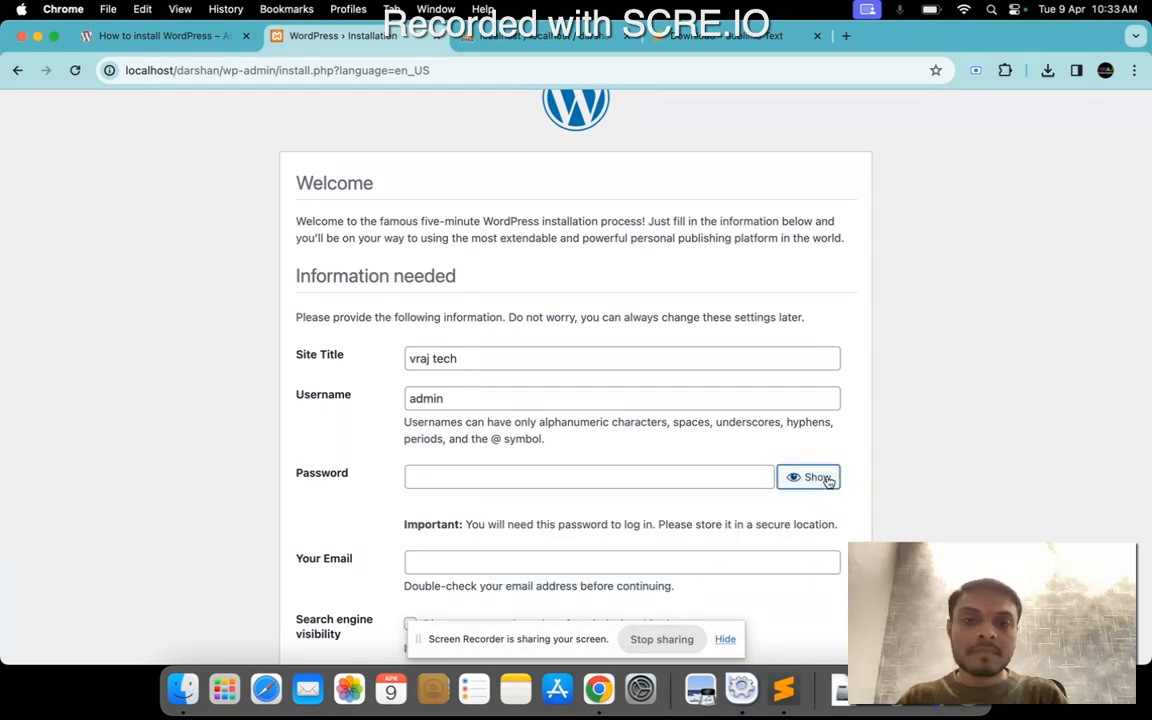
{"action": "left_click", "coordinate": [635, 478]}
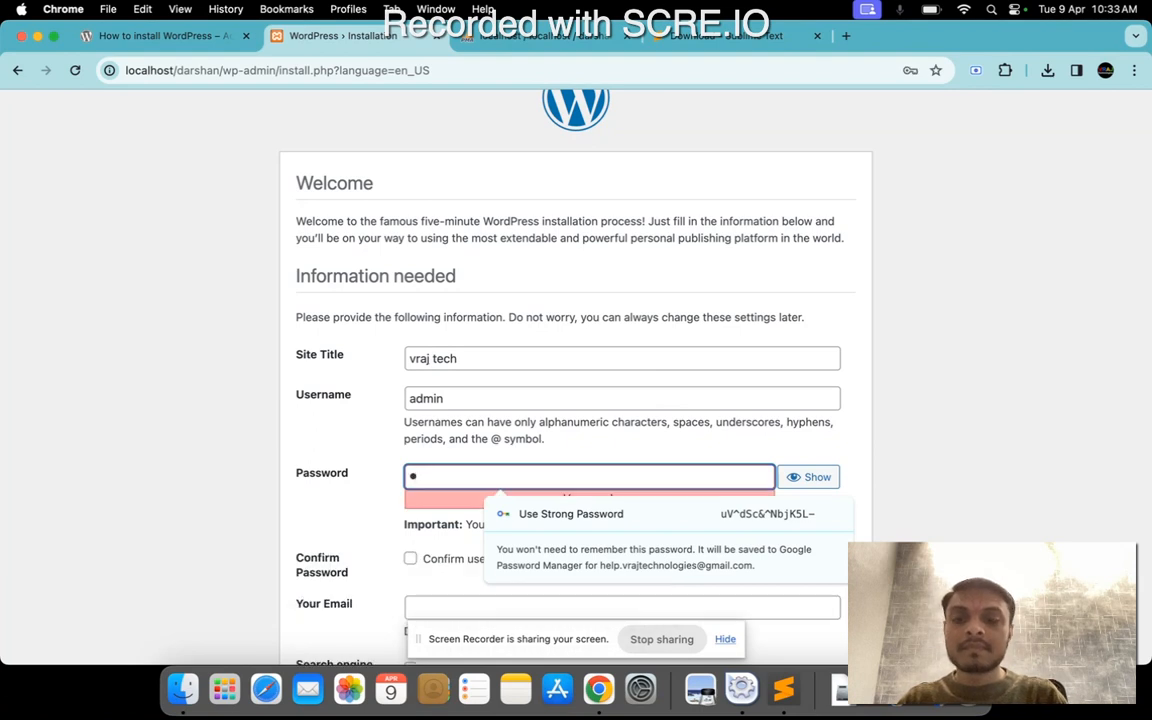
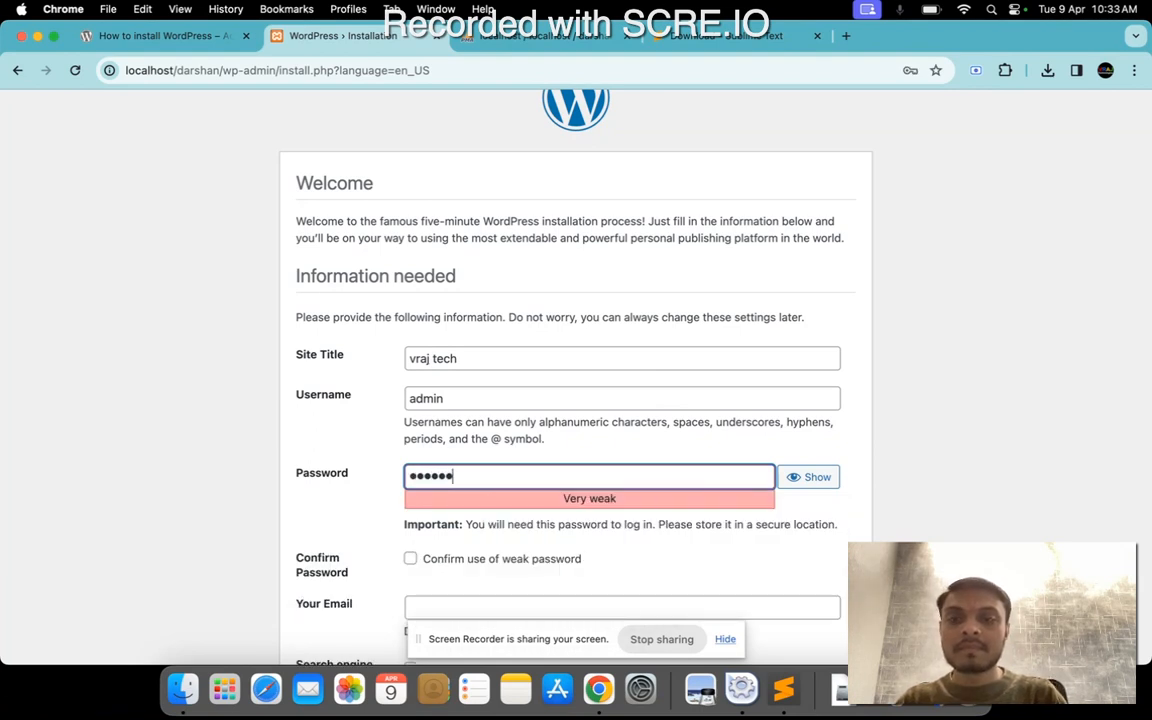
{"action": "key", "text": "super+a"}
{"action": "key", "text": "BackSpace"}
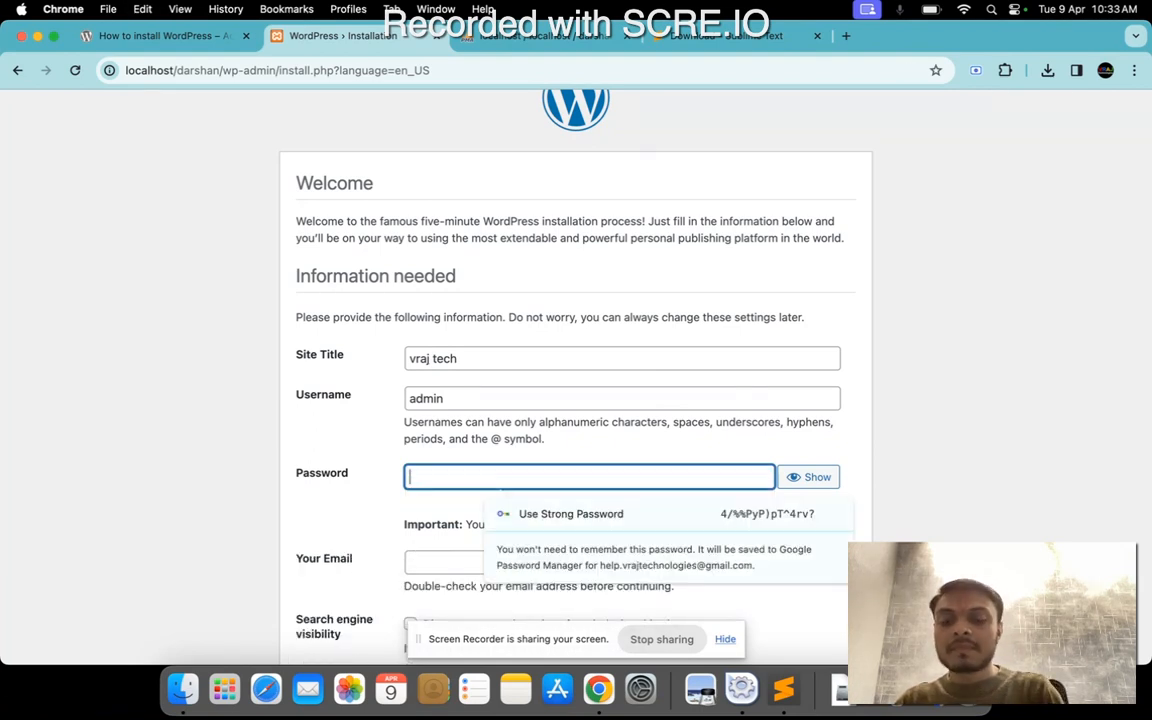
Enter the account password for the WordPress administrator.
{"action": "type", "text": "••••••••••"}
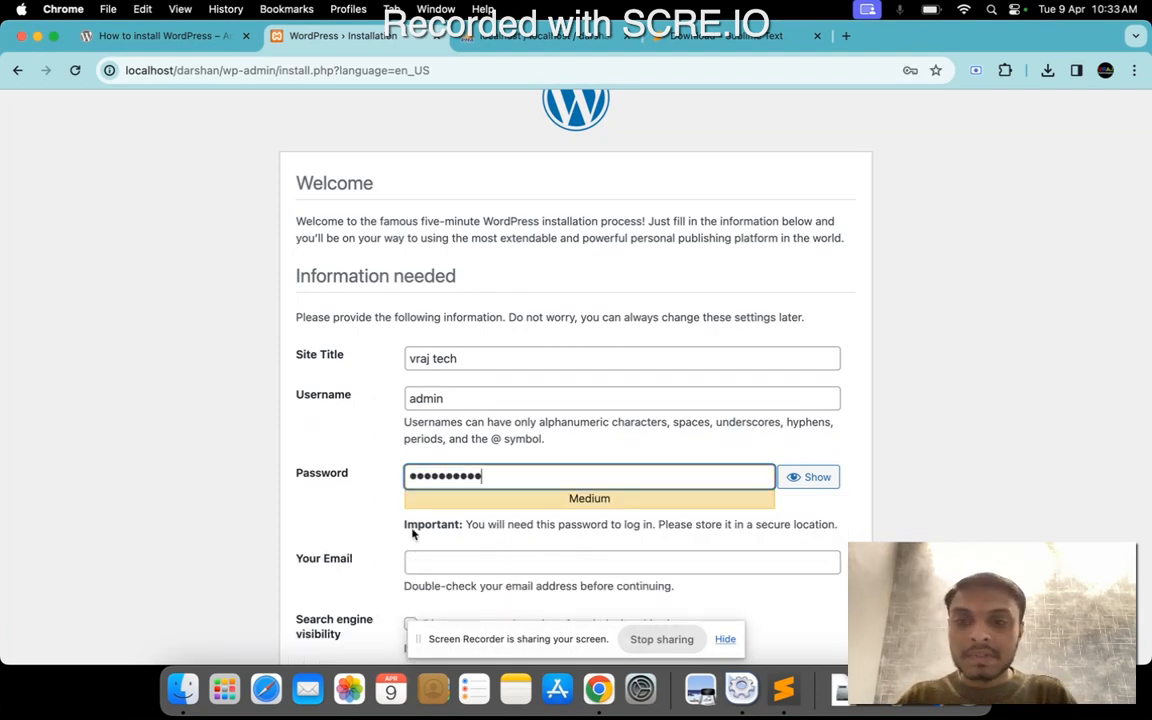
{"action": "left_click", "coordinate": [383, 517]}
Fill in the administrator's email address and double-check it.
{"action": "scroll", "coordinate": [341, 522], "scroll_direction": "down", "scroll_amount": 2}
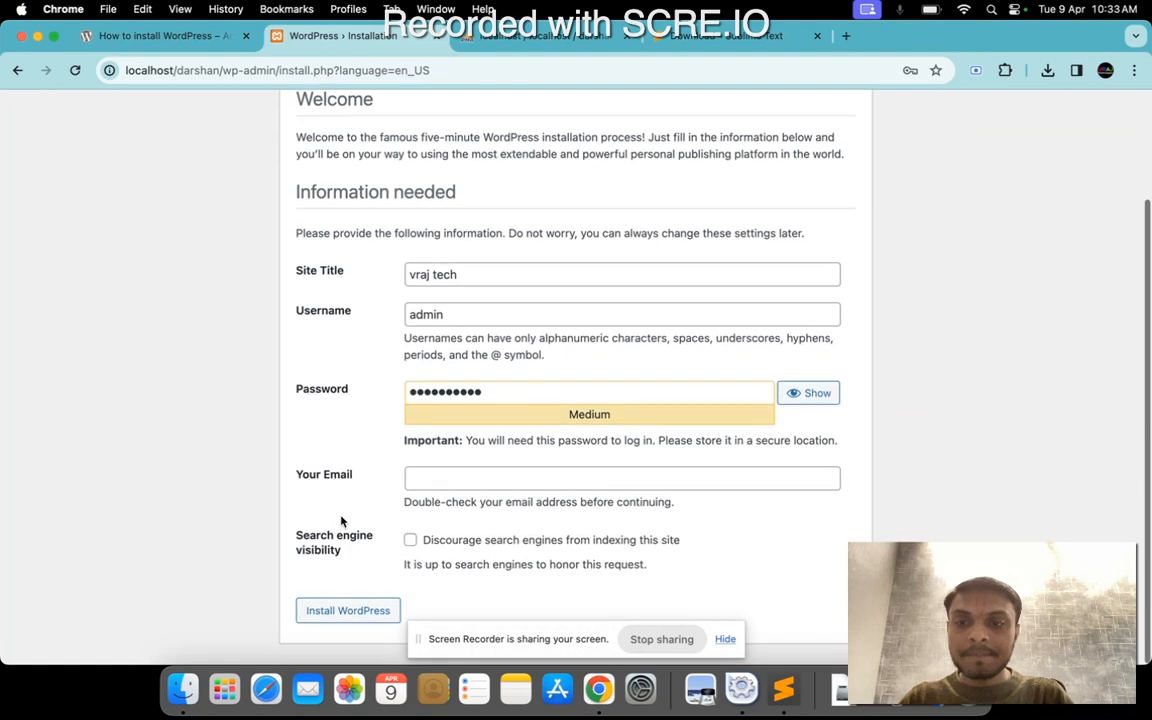
{"action": "left_click", "coordinate": [437, 478]}
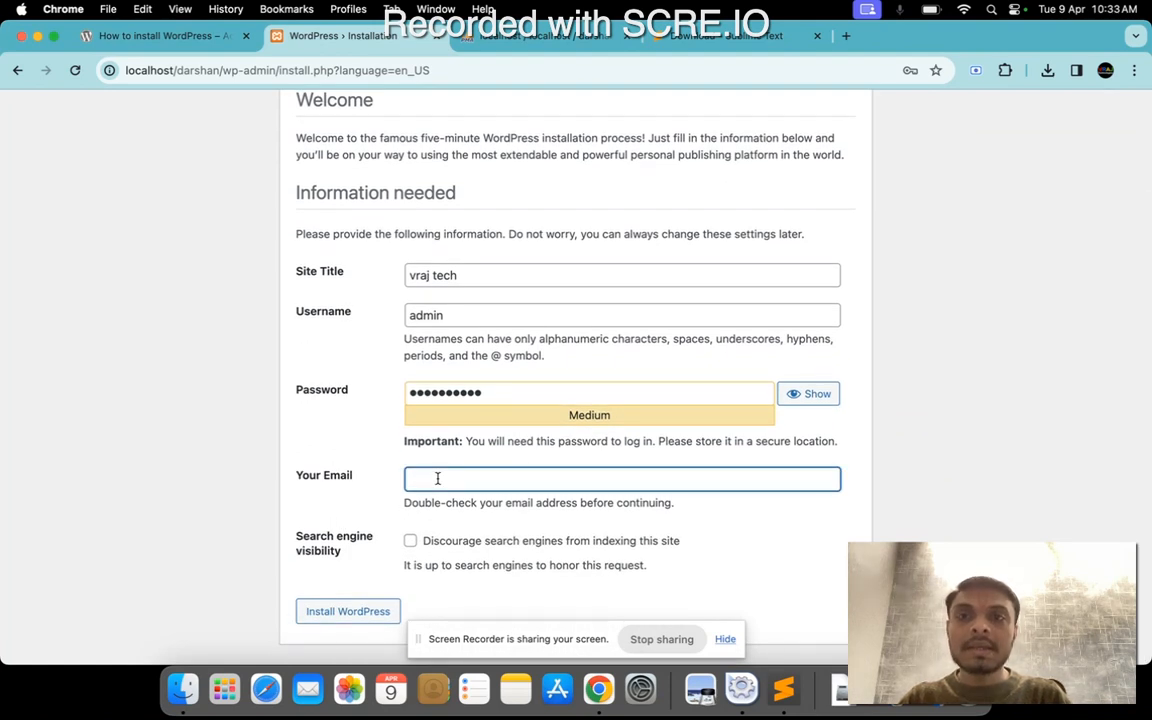
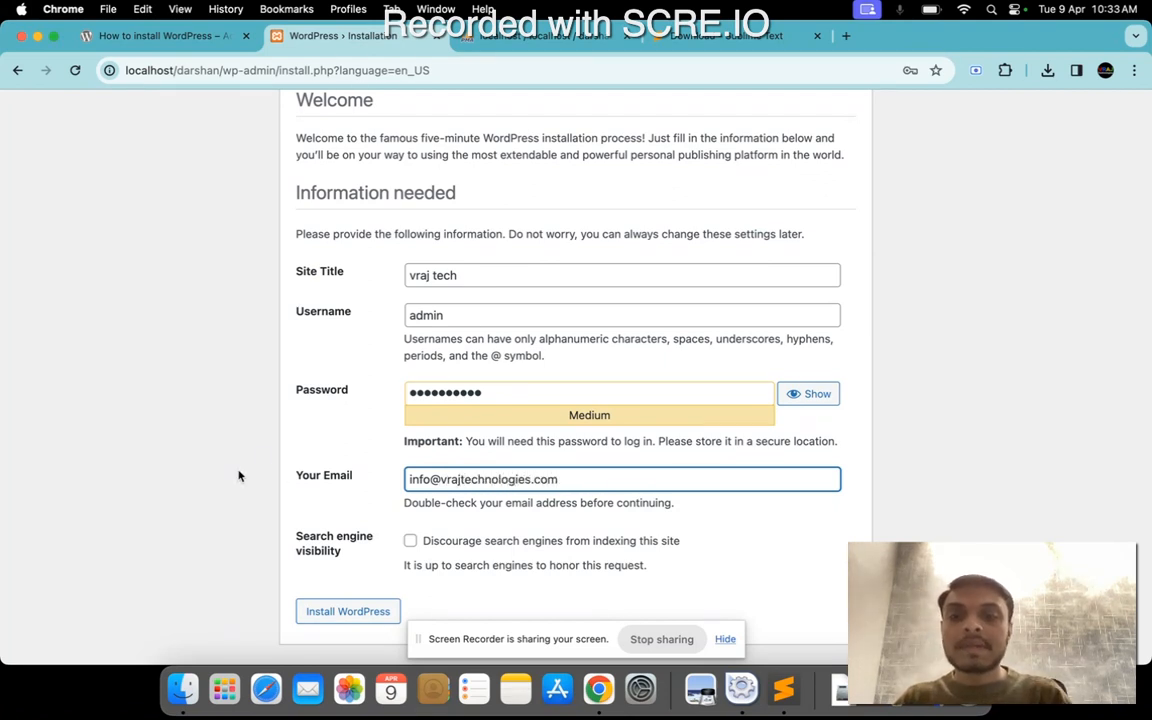
{"action": "left_click", "coordinate": [323, 453]}
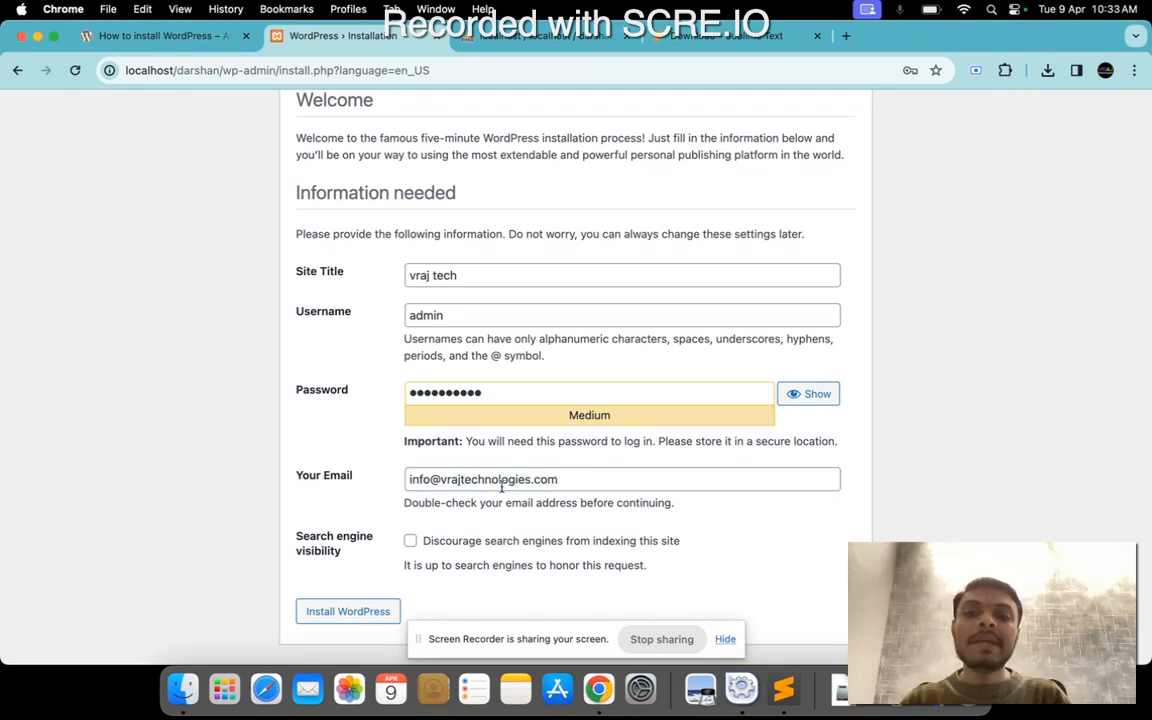
{"action": "left_click_drag", "start_coordinate": [566, 481], "coordinate": [395, 490]}
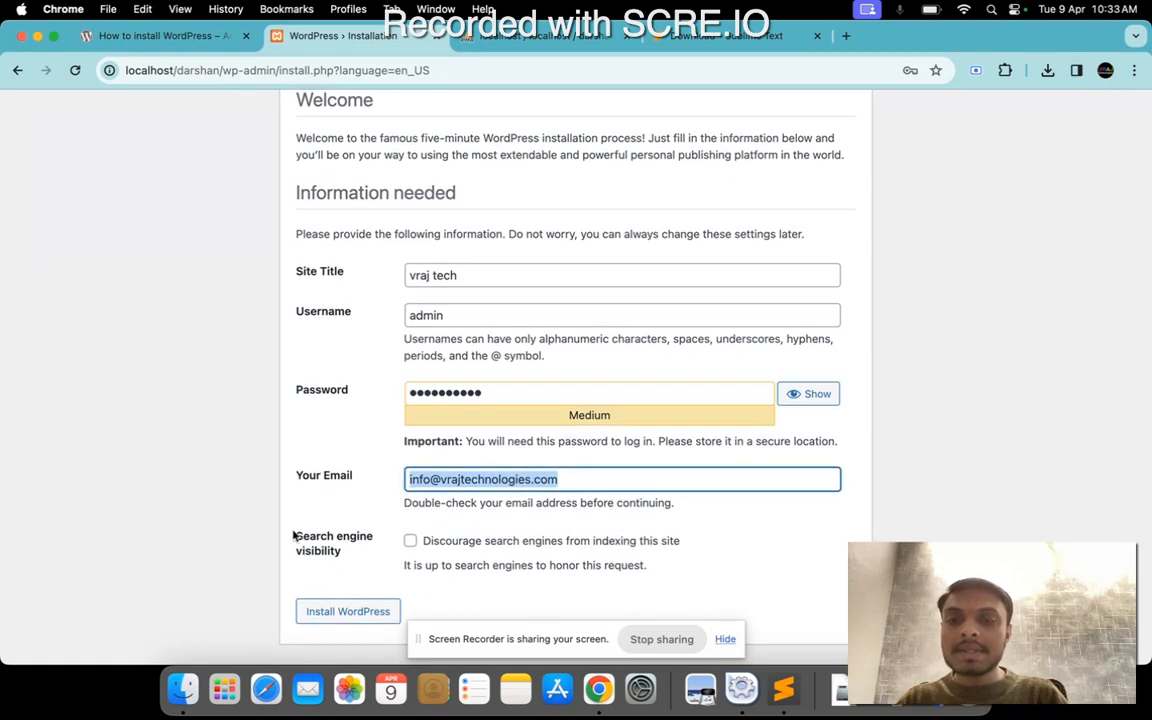
Search Google for amazon in a new tab and view the Amazon India site, closing the tab when done.
{"action": "mouse_move", "coordinate": [290, 536]}
{"action": "left_mouse_down"}
{"action": "mouse_move", "coordinate": [376, 554]}
{"action": "mouse_move", "coordinate": [290, 537]}
{"action": "left_mouse_up"}
{"action": "left_click", "coordinate": [322, 545]}
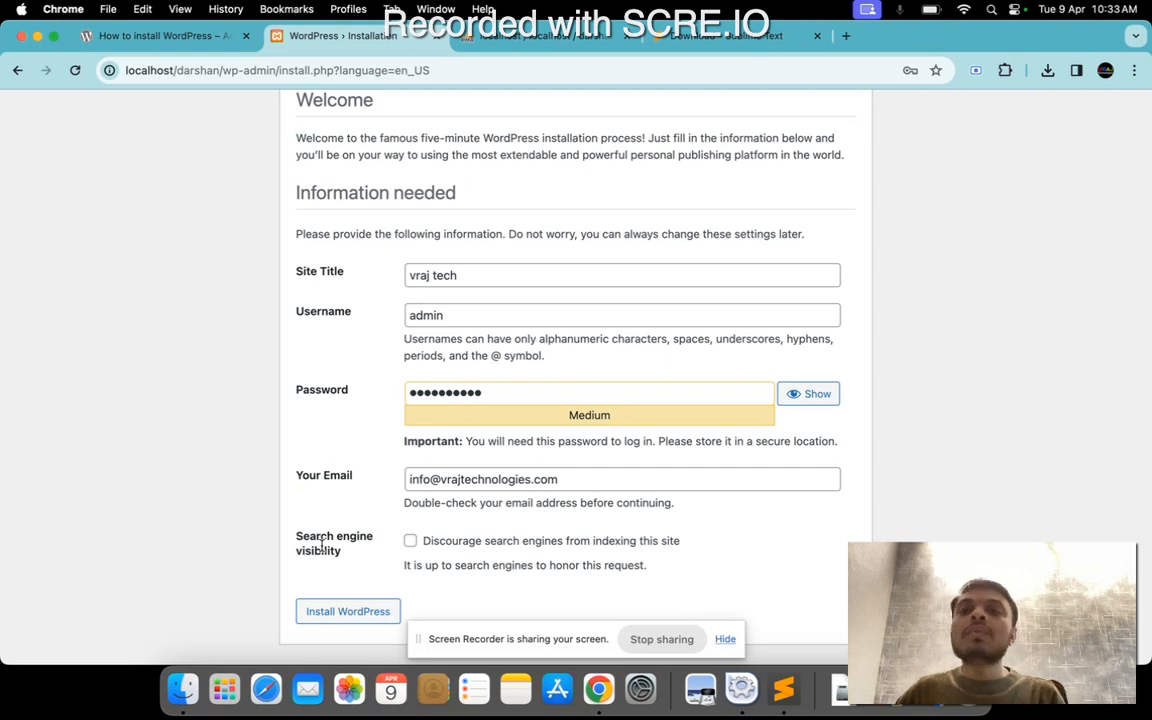
{"action": "left_click", "coordinate": [845, 35]}
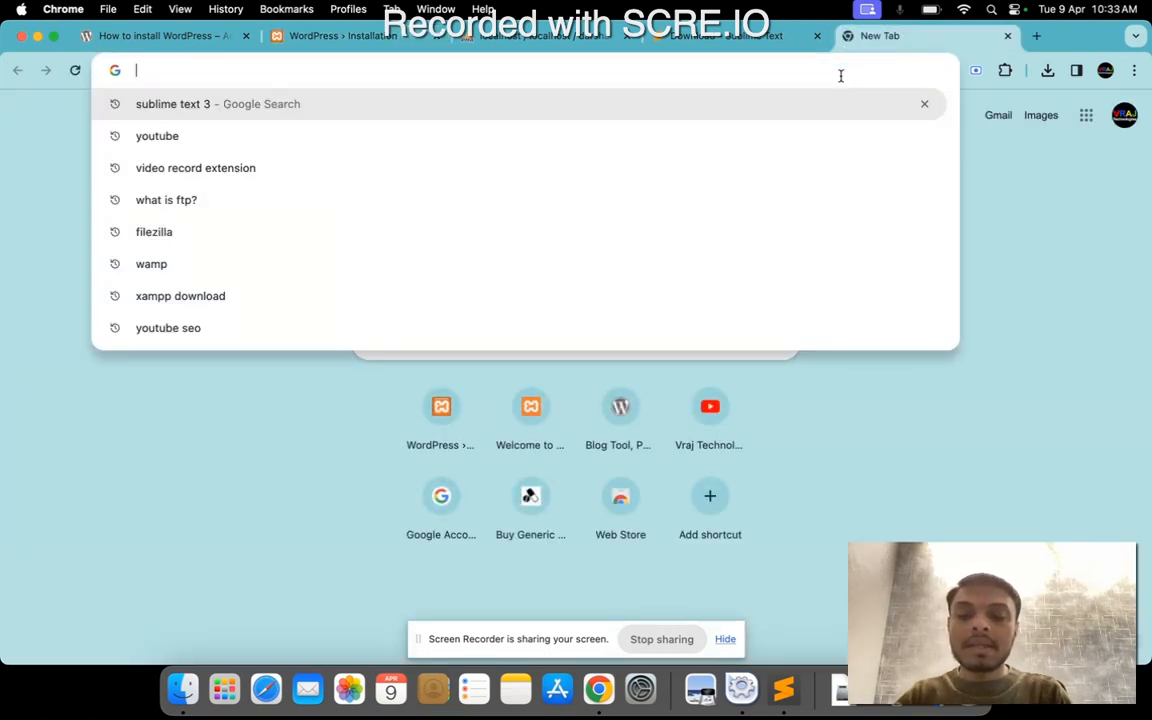
{"action": "type", "text": "amazon"}
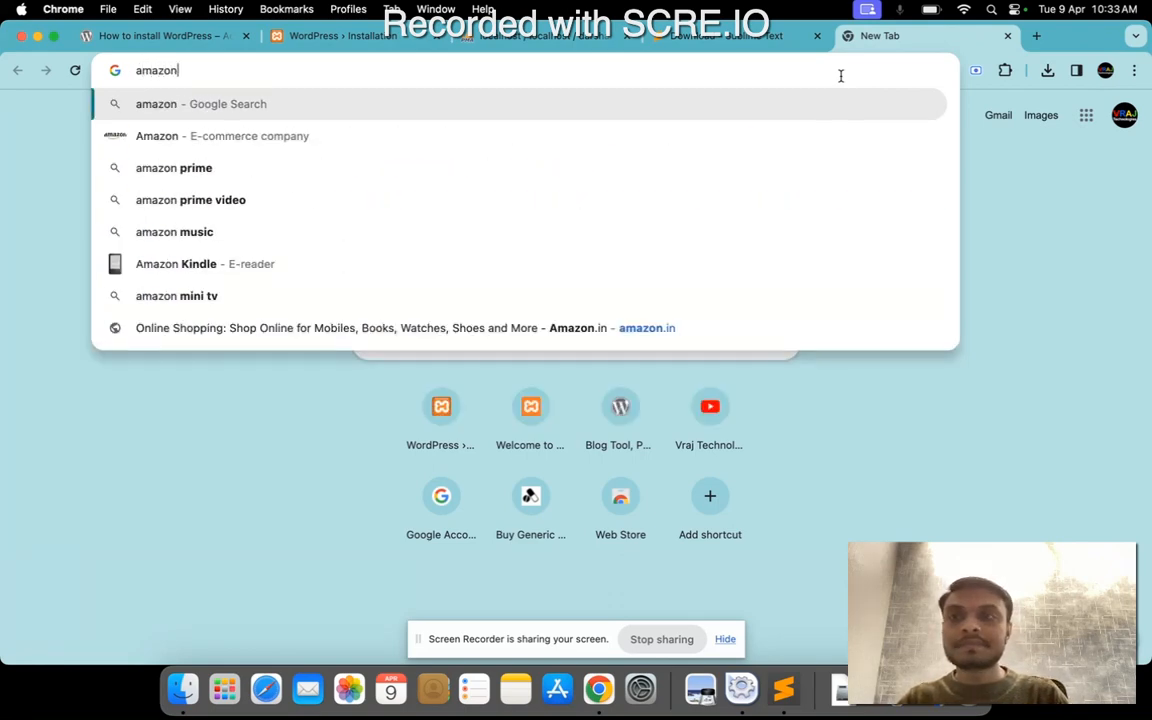
{"action": "key", "text": "Return"}
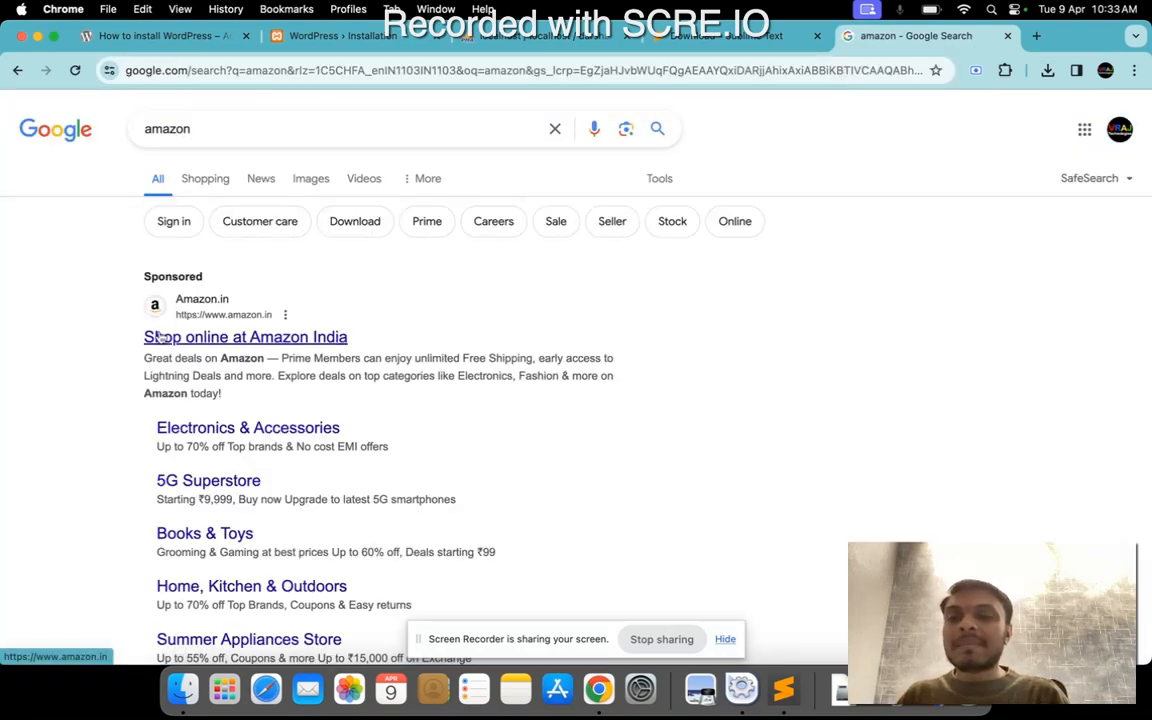
{"action": "left_click_drag", "start_coordinate": [120, 340], "coordinate": [352, 326]}
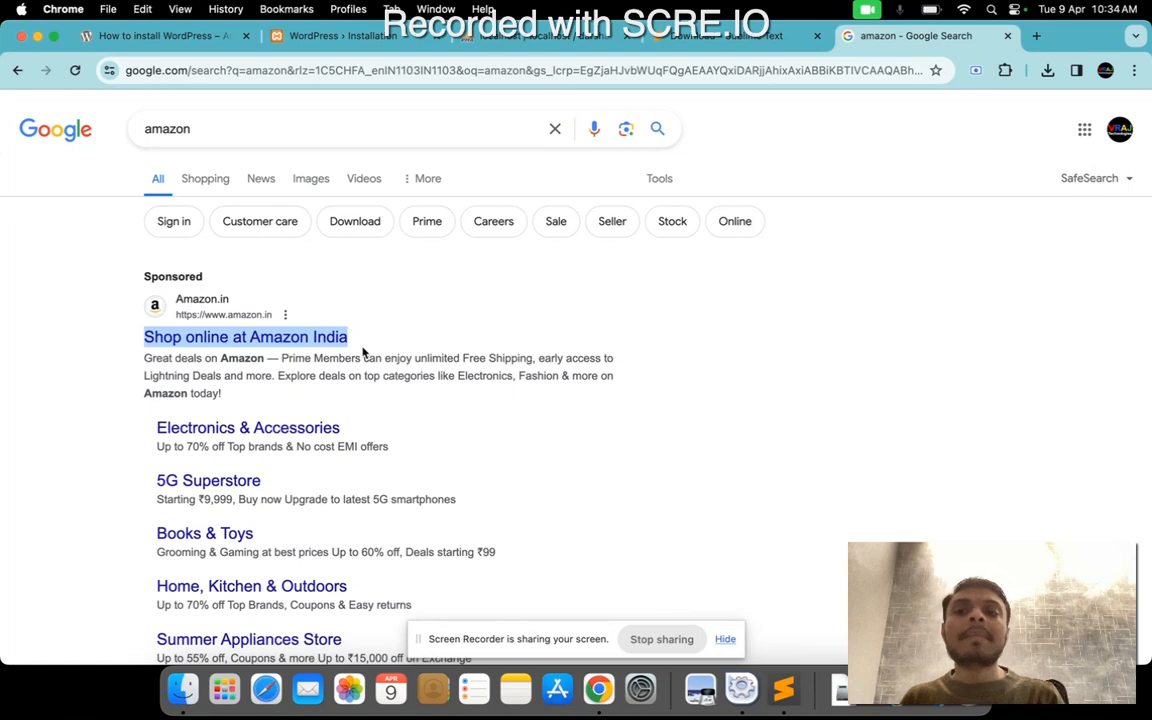
{"action": "left_click", "coordinate": [288, 342]}
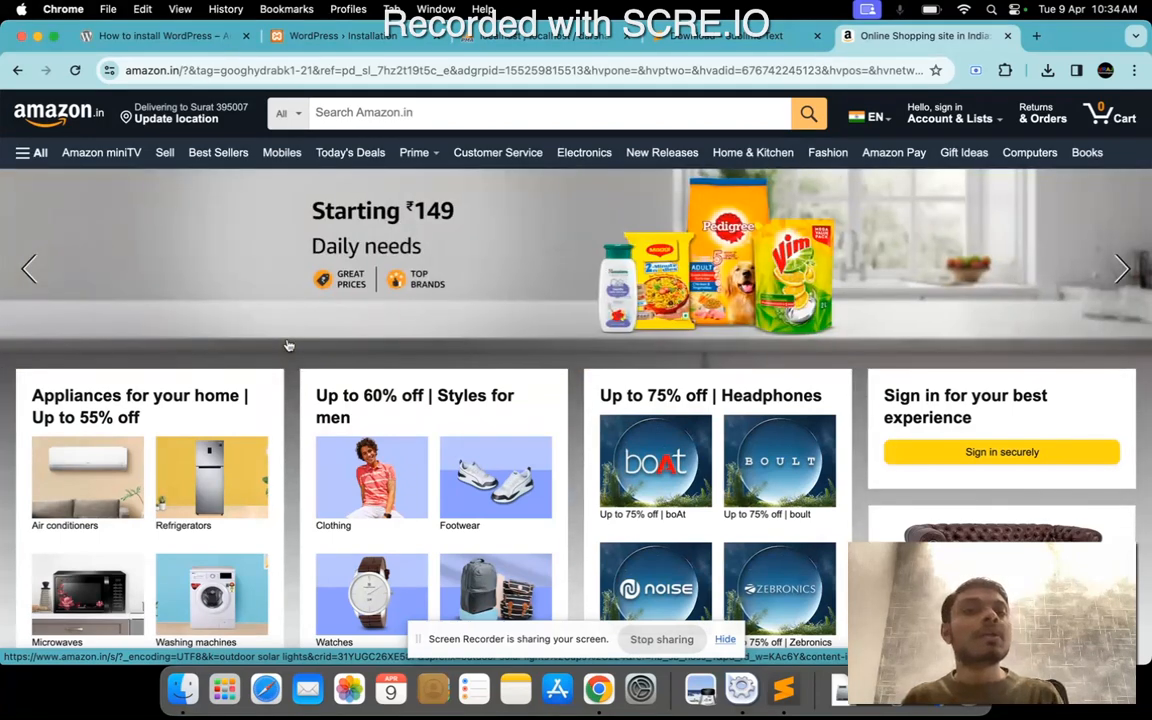
{"action": "left_click", "coordinate": [1009, 38]}
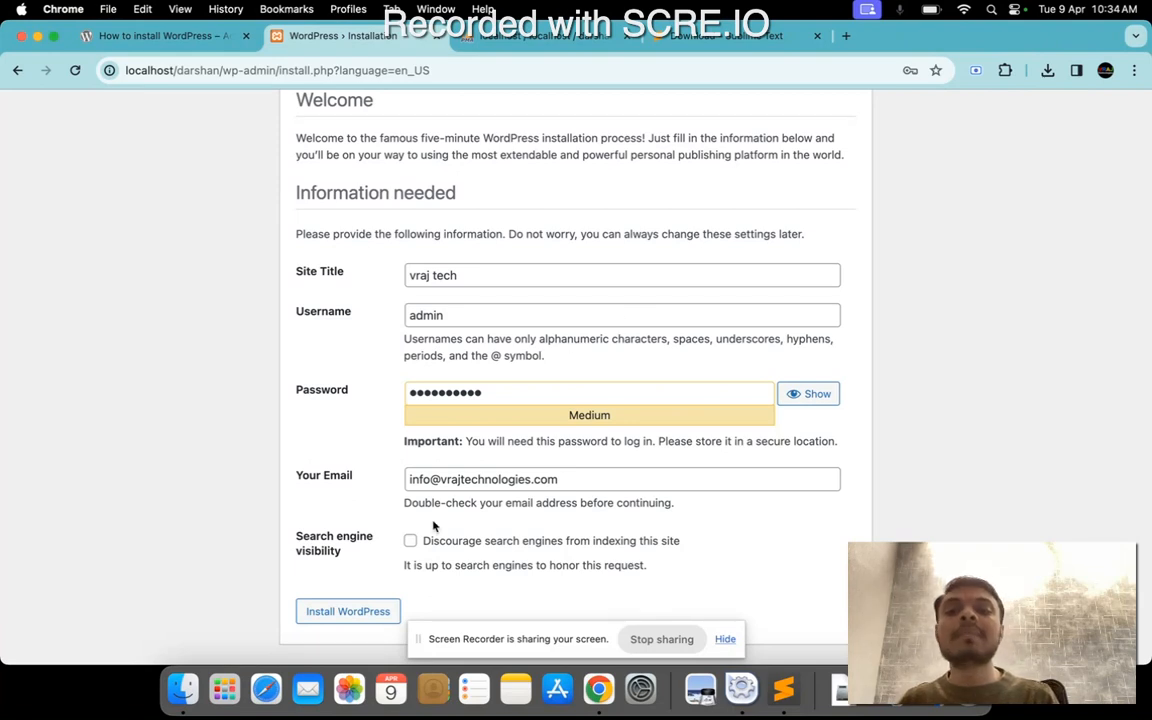
Enable discouraging search engines from indexing the site and recheck the site title.
{"action": "left_click", "coordinate": [411, 542]}
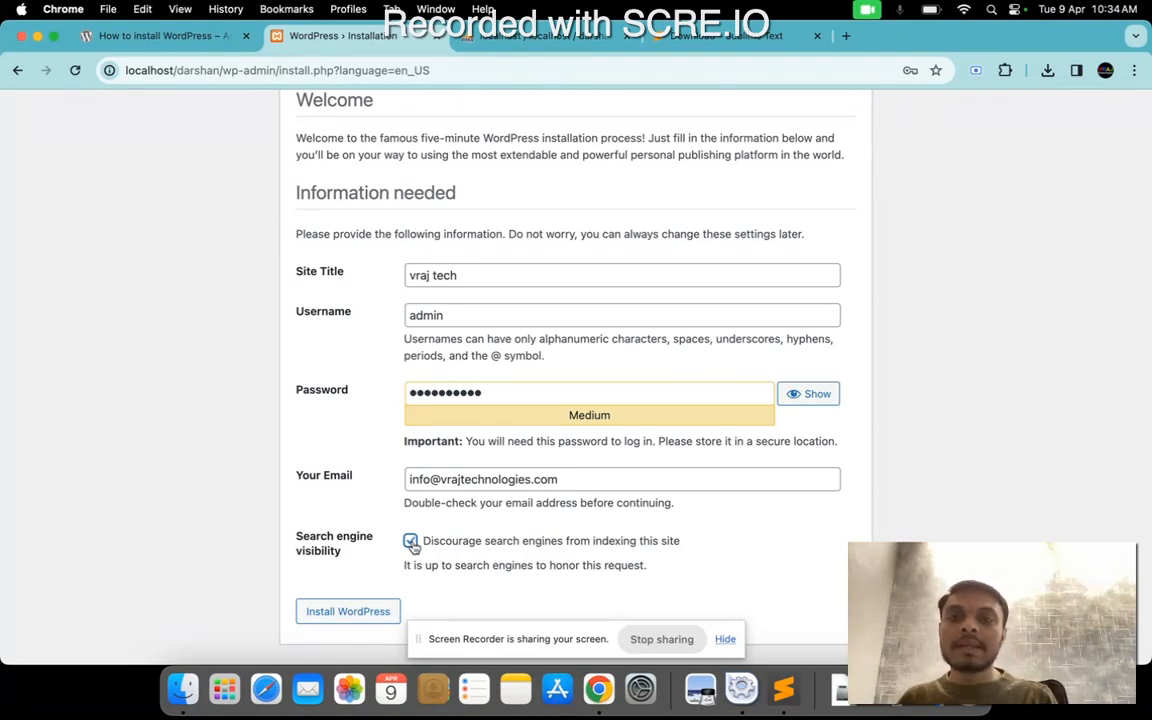
{"action": "left_click_drag", "start_coordinate": [460, 275], "coordinate": [381, 281]}
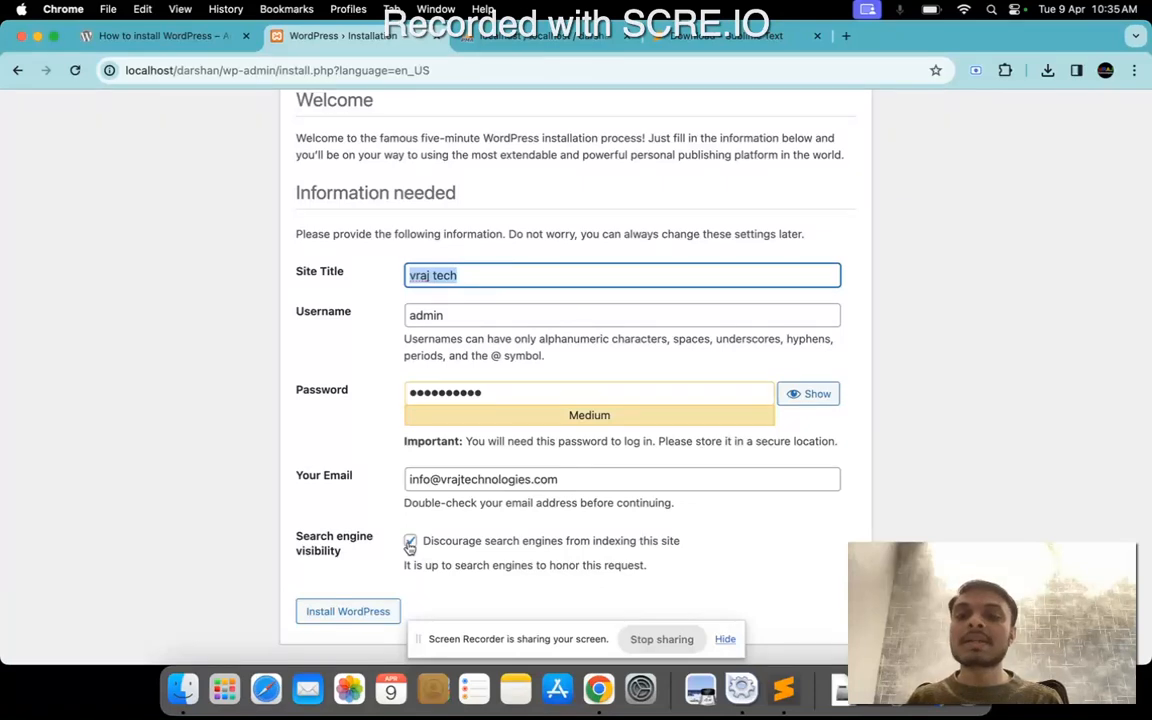
Run the WordPress installation and save the admin login in the browser's password manager, dismissing the follow-up tip.
{"action": "left_click", "coordinate": [333, 621]}
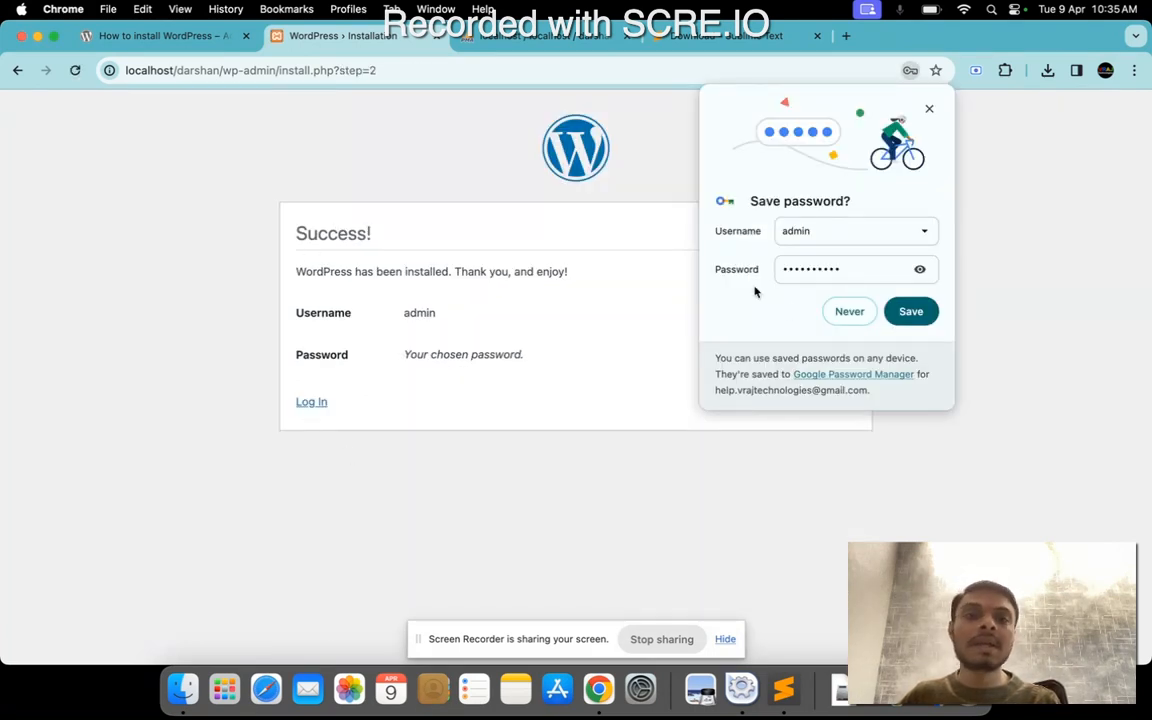
{"action": "left_click", "coordinate": [910, 315]}
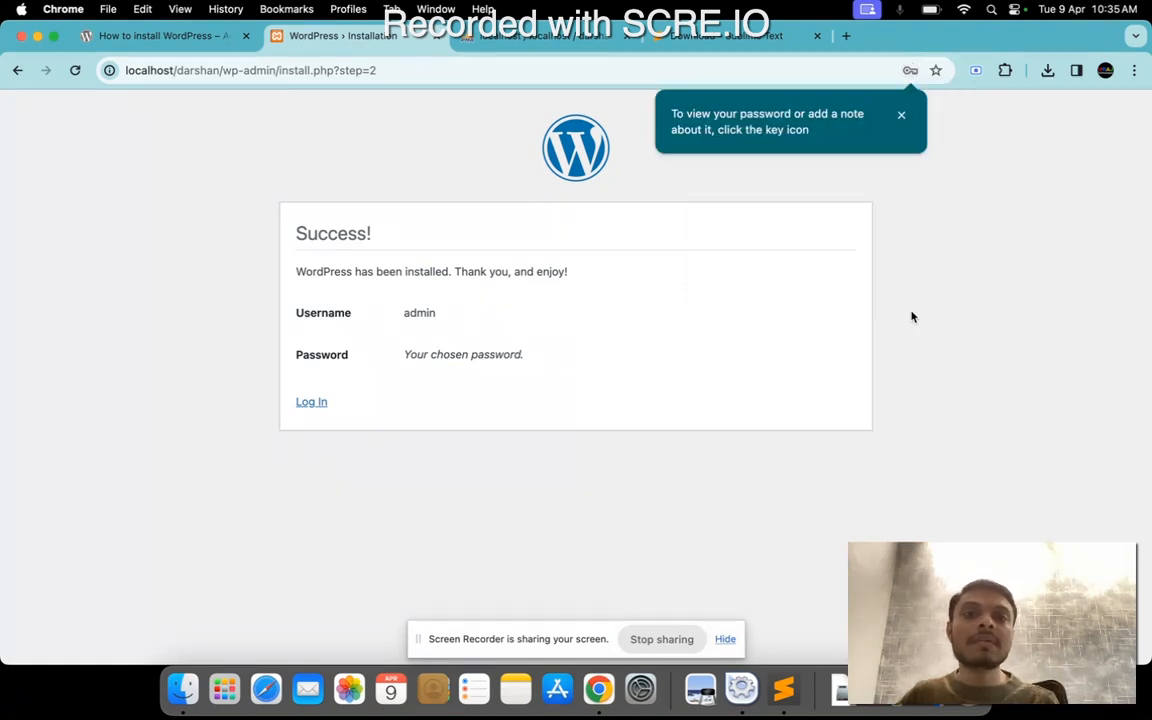
{"action": "left_click", "coordinate": [901, 114]}
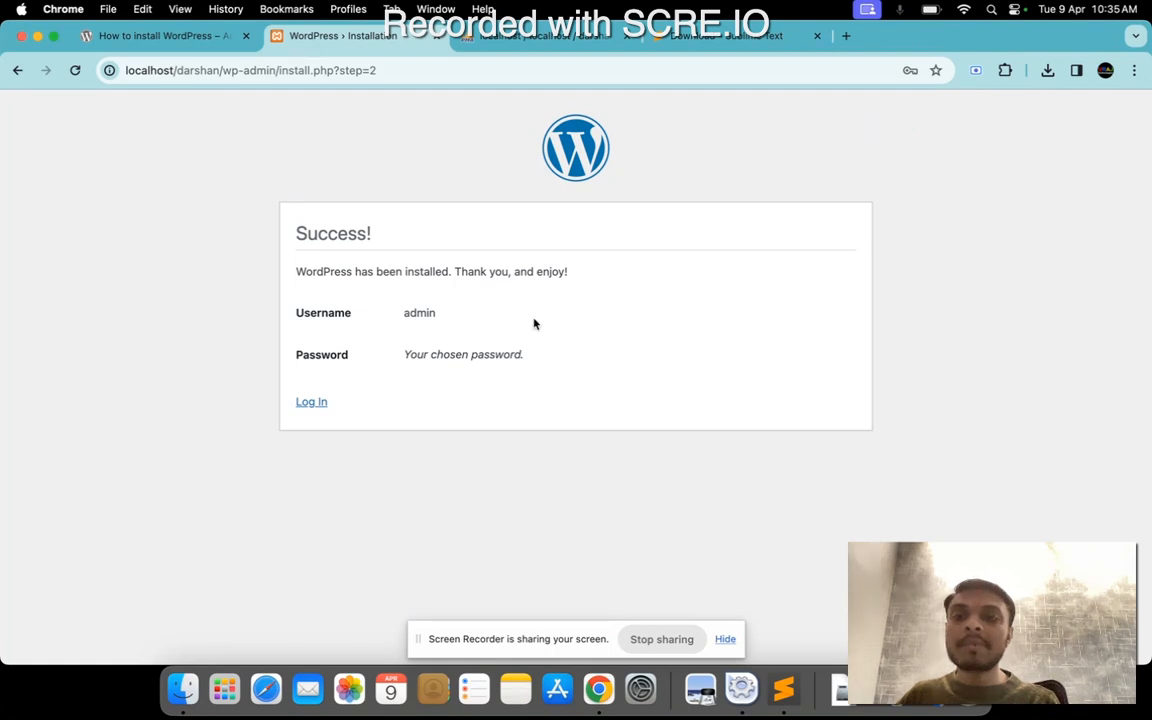
Go to the WordPress login page, enable screen lock protection for saved passwords, and log in as admin.
{"action": "left_click", "coordinate": [310, 404]}
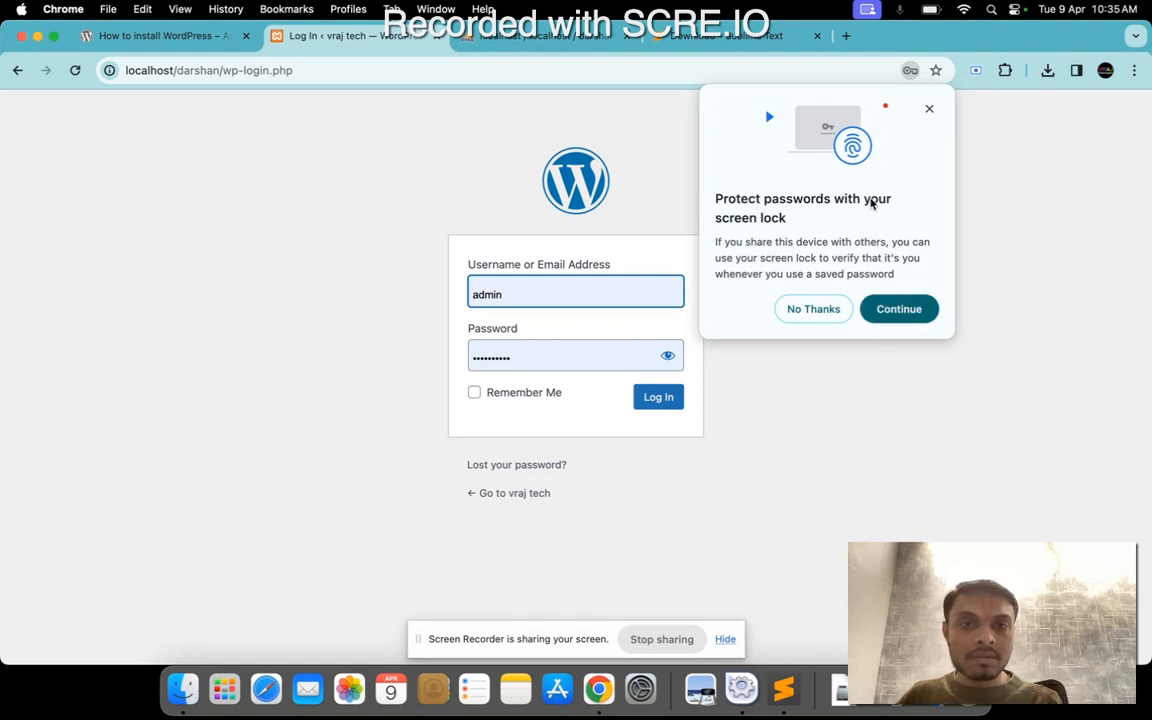
{"action": "left_click", "coordinate": [899, 309]}
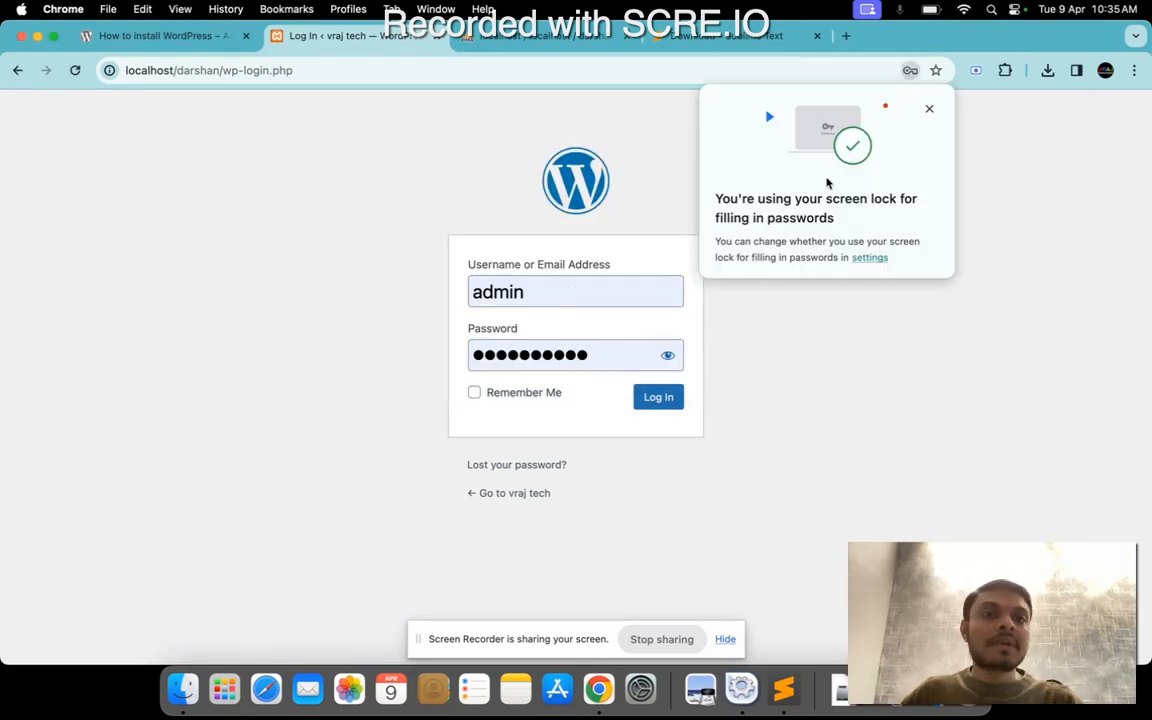
{"action": "left_click", "coordinate": [928, 110]}
{"action": "left_click", "coordinate": [655, 405]}
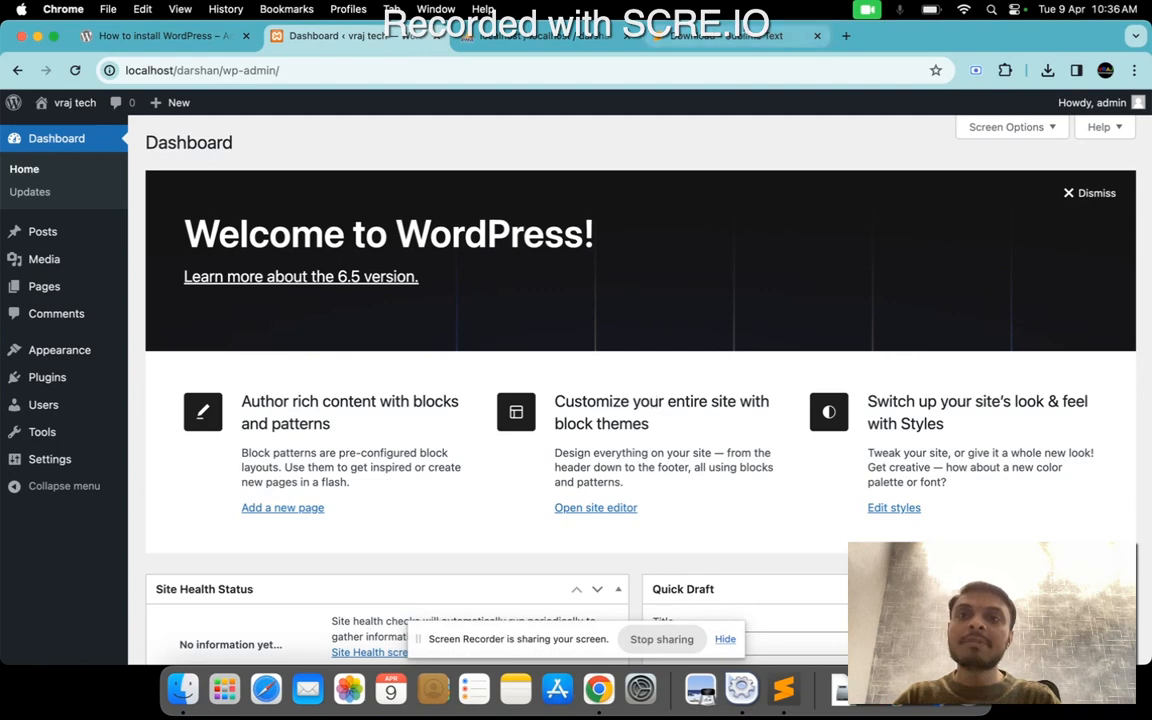
Reload phpMyAdmin and examine the list of WordPress tables in the darshan database.
{"action": "left_click", "coordinate": [527, 40]}
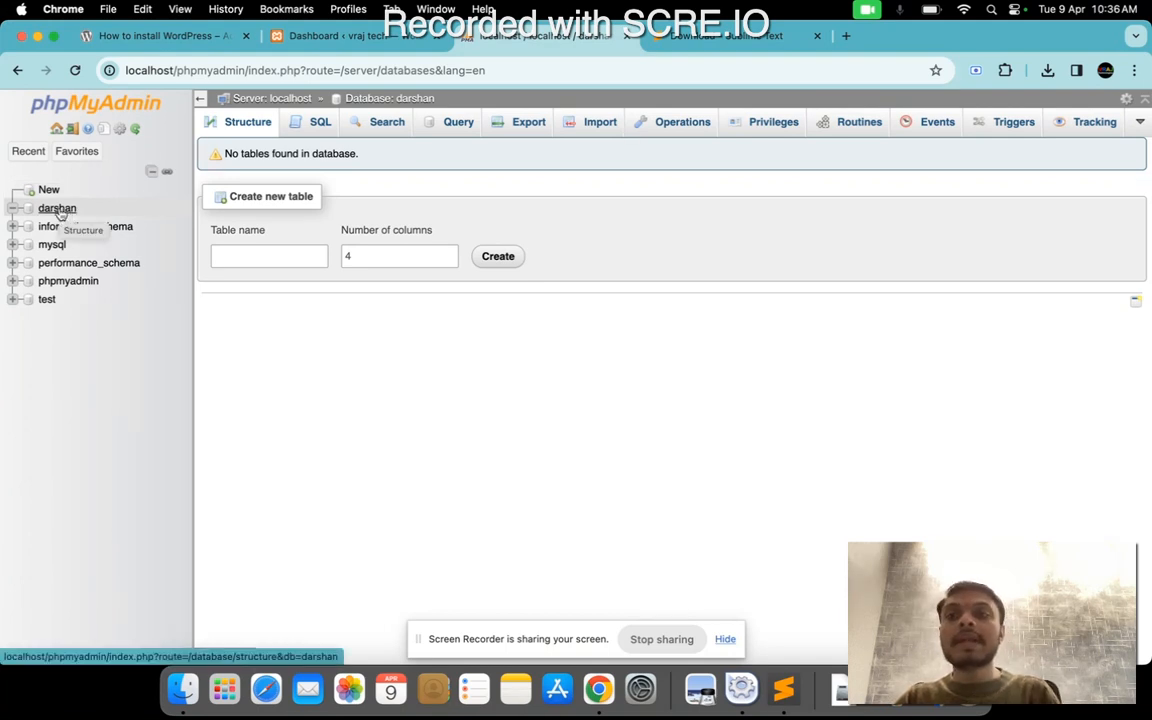
{"action": "left_click", "coordinate": [75, 71]}
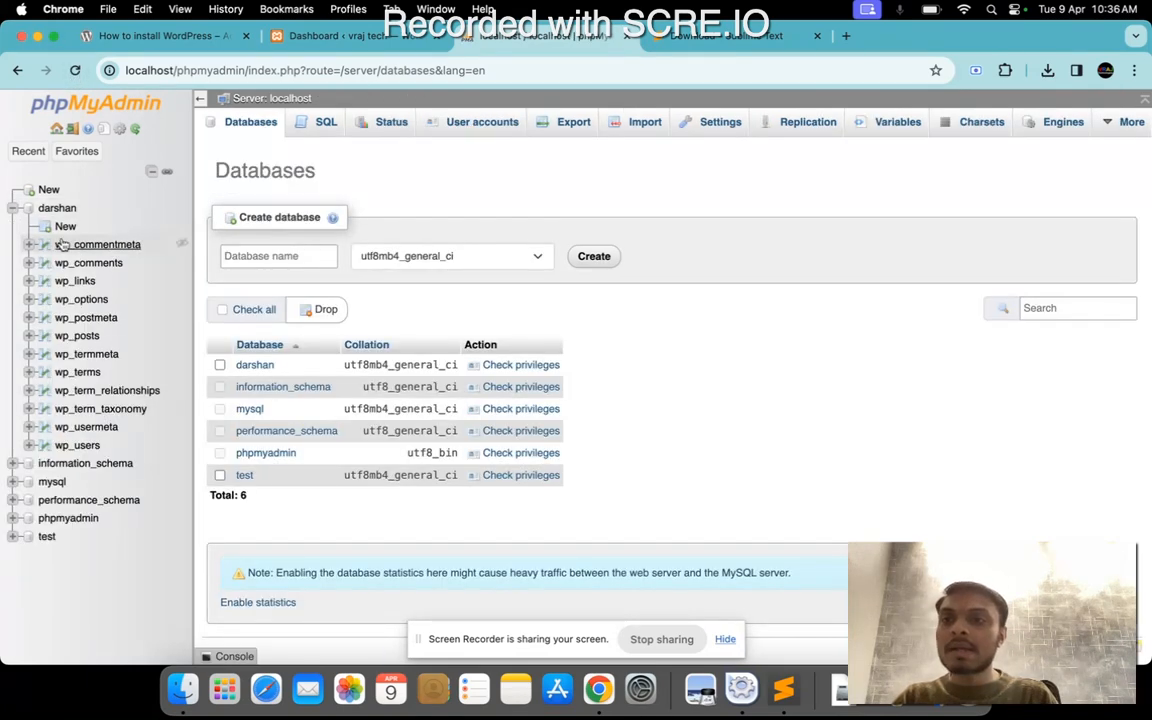
{"action": "left_click", "coordinate": [55, 206]}
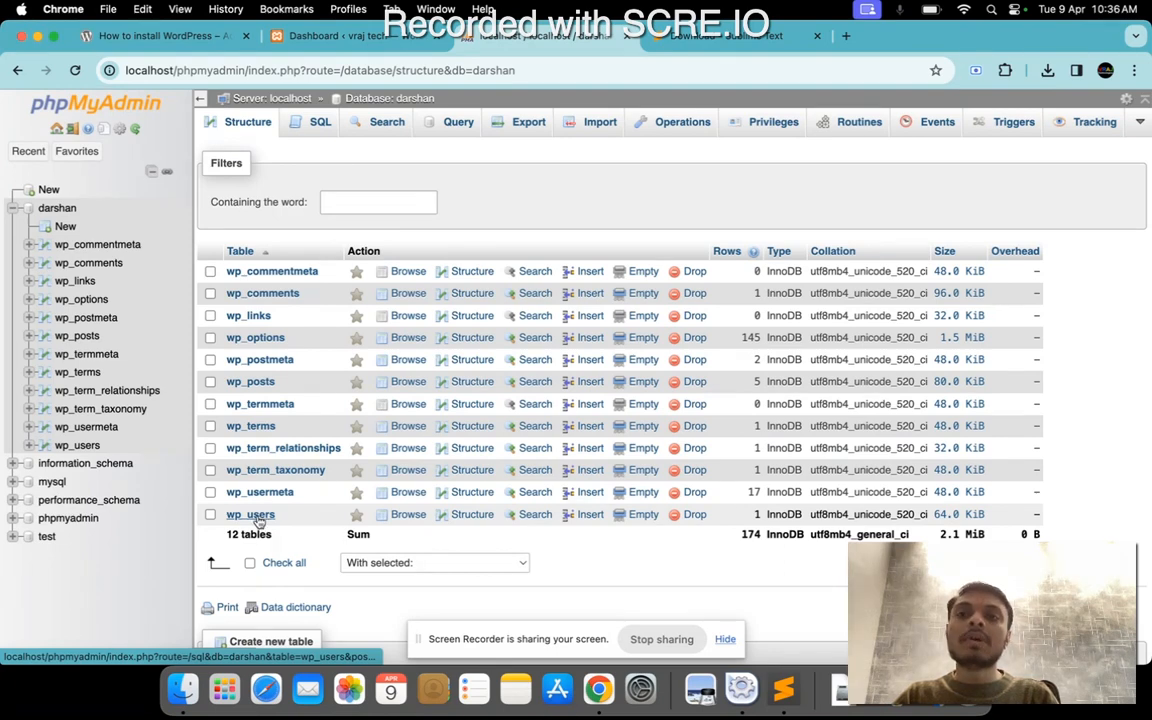
View all users in the WordPress dashboard and check the email address of the admin account.
{"action": "left_click", "coordinate": [340, 36]}
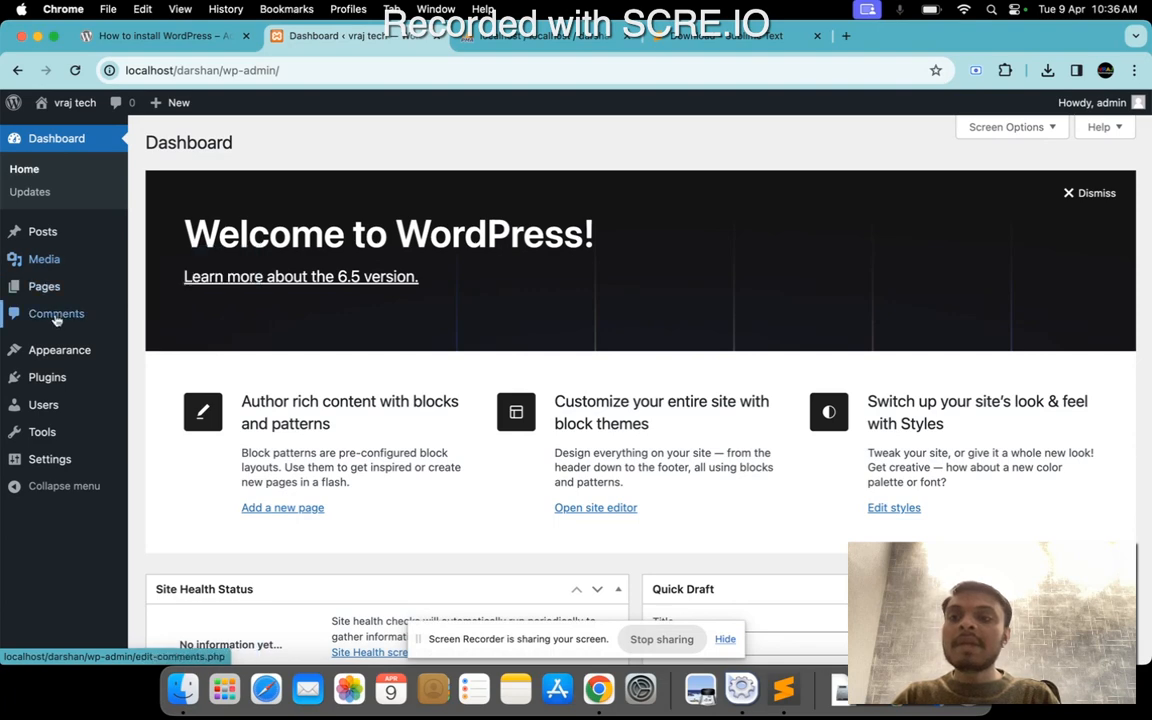
{"action": "mouse_move", "coordinate": [85, 410]}
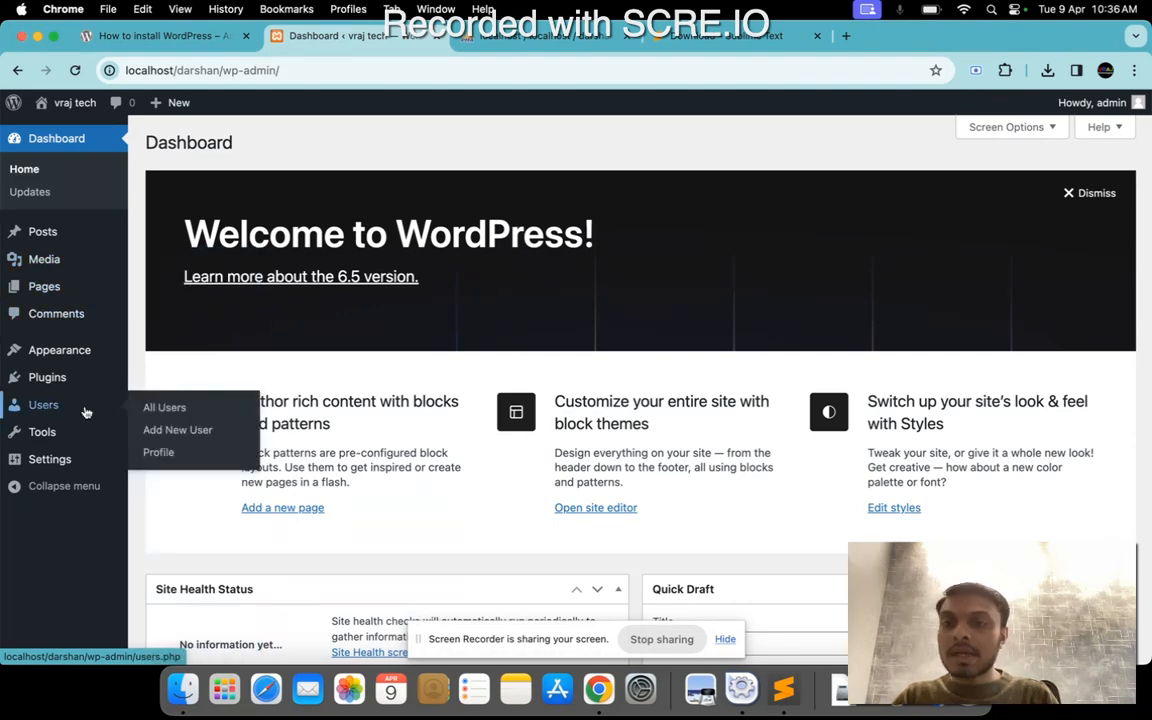
{"action": "left_click", "coordinate": [163, 409]}
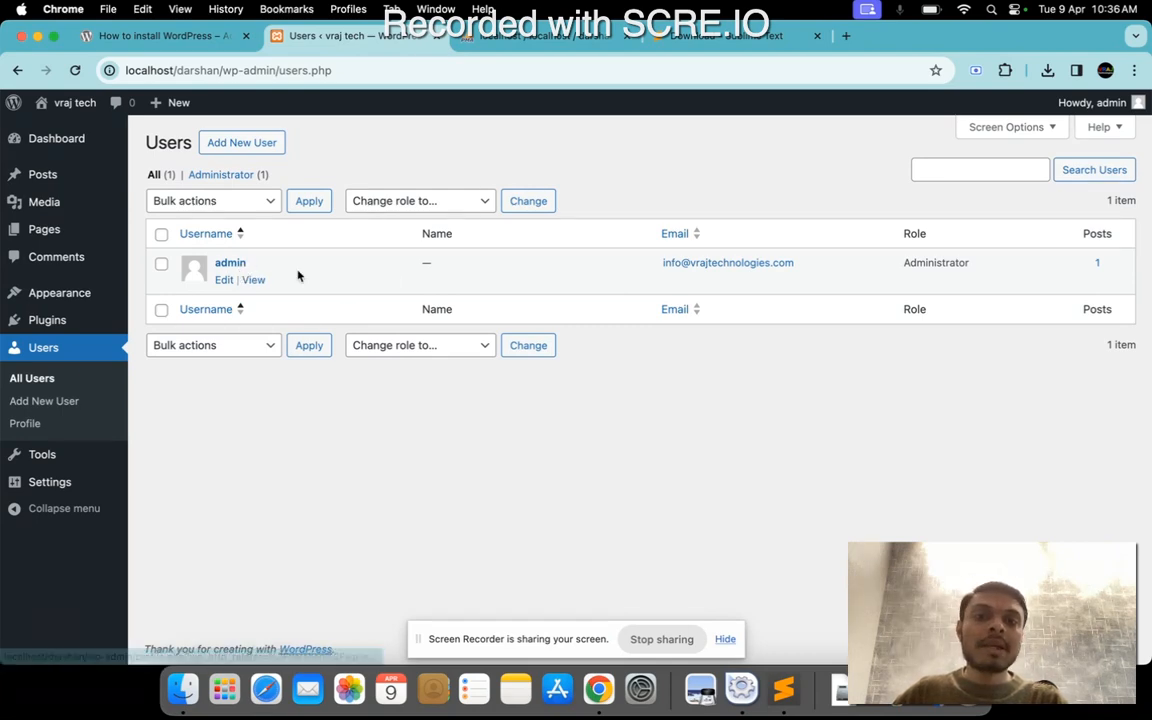
{"action": "left_click_drag", "start_coordinate": [660, 265], "coordinate": [791, 274]}
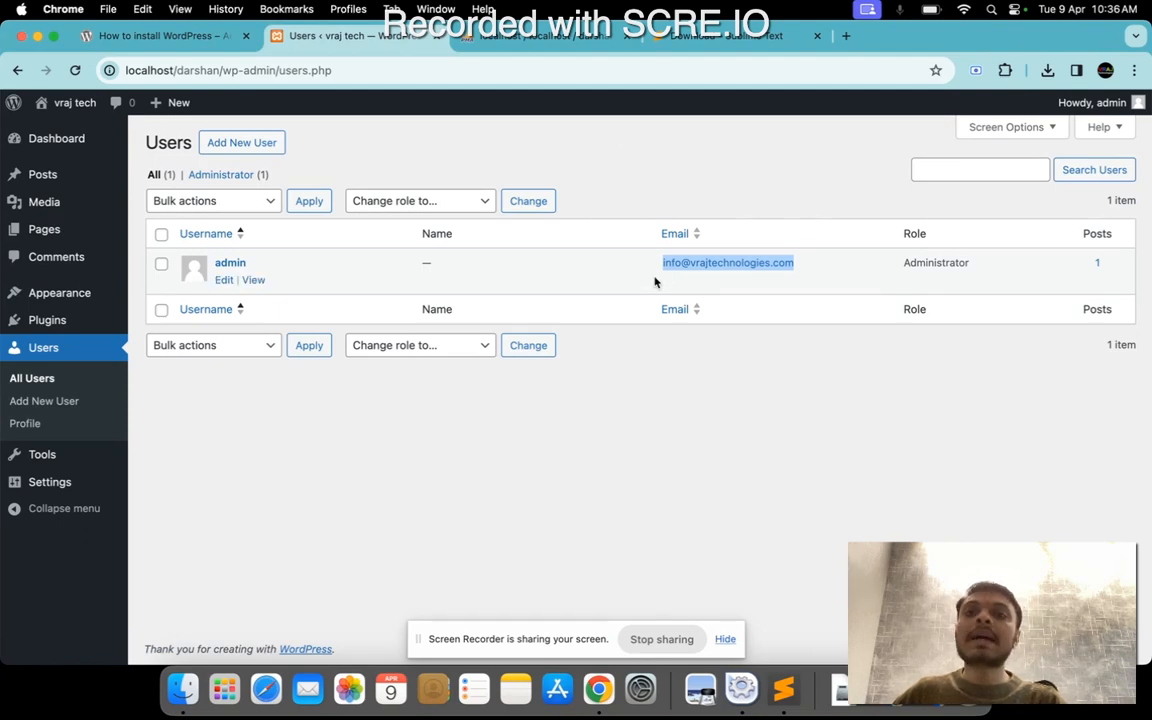
Browse the wp_users table in phpMyAdmin and check the user_email value of the admin record.
{"action": "left_click", "coordinate": [497, 36]}
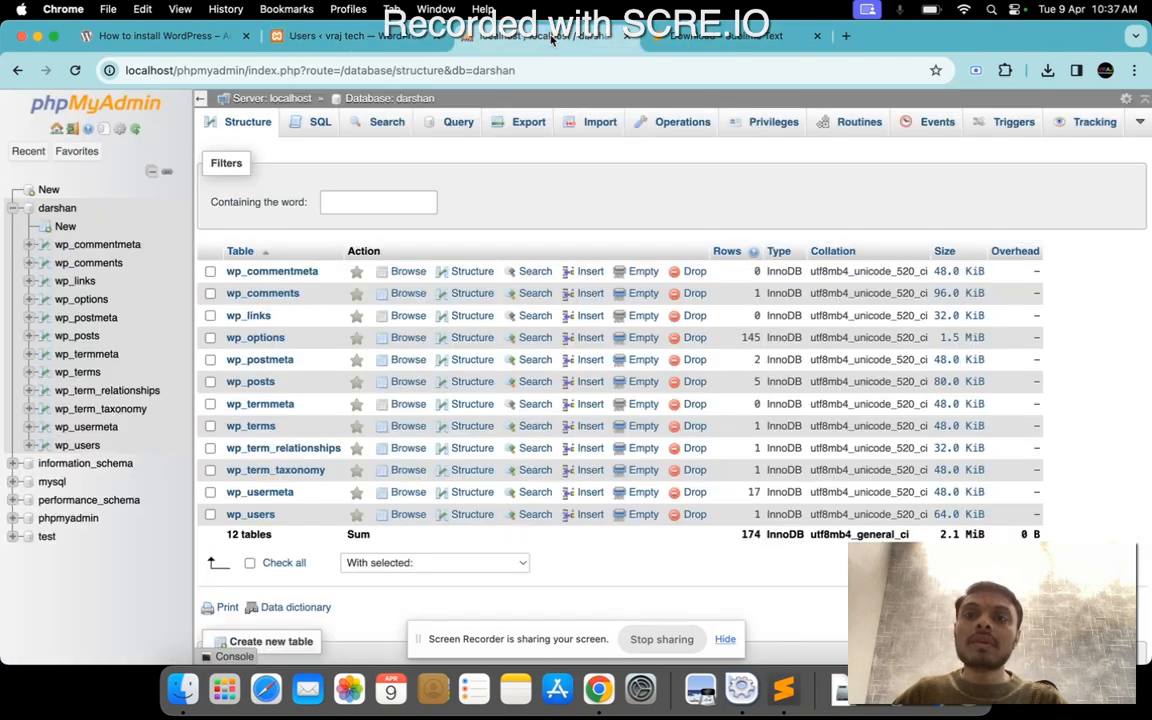
{"action": "left_click", "coordinate": [250, 514]}
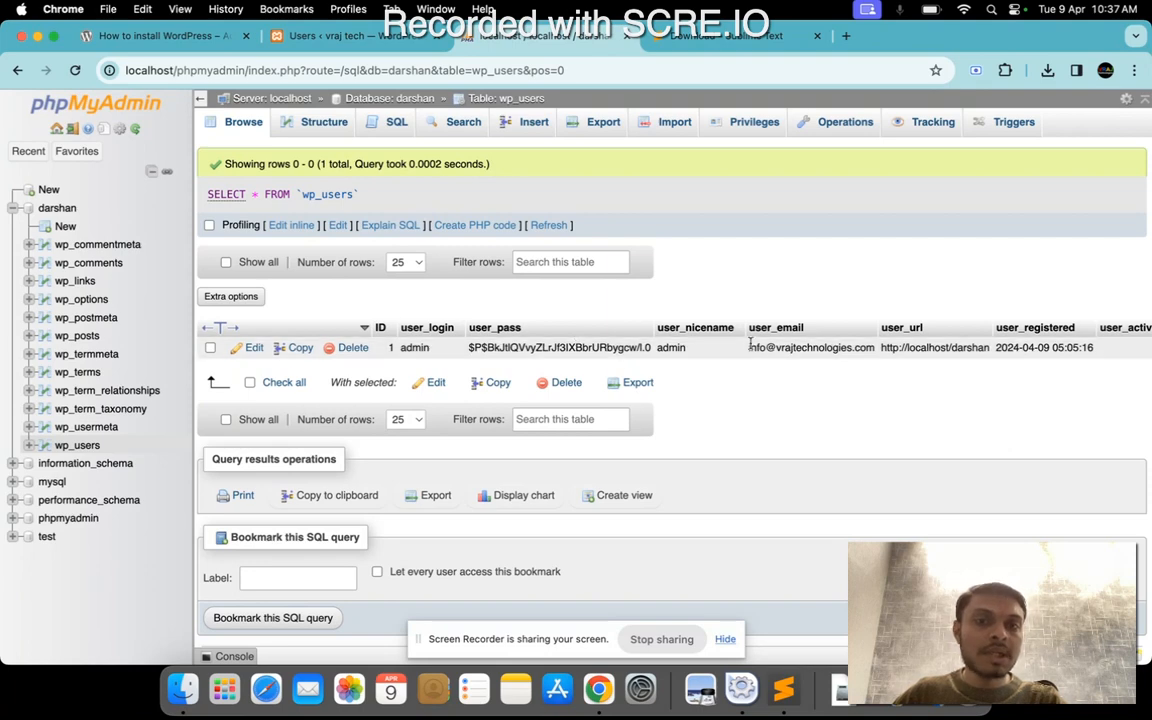
{"action": "left_click_drag", "start_coordinate": [751, 348], "coordinate": [874, 348]}
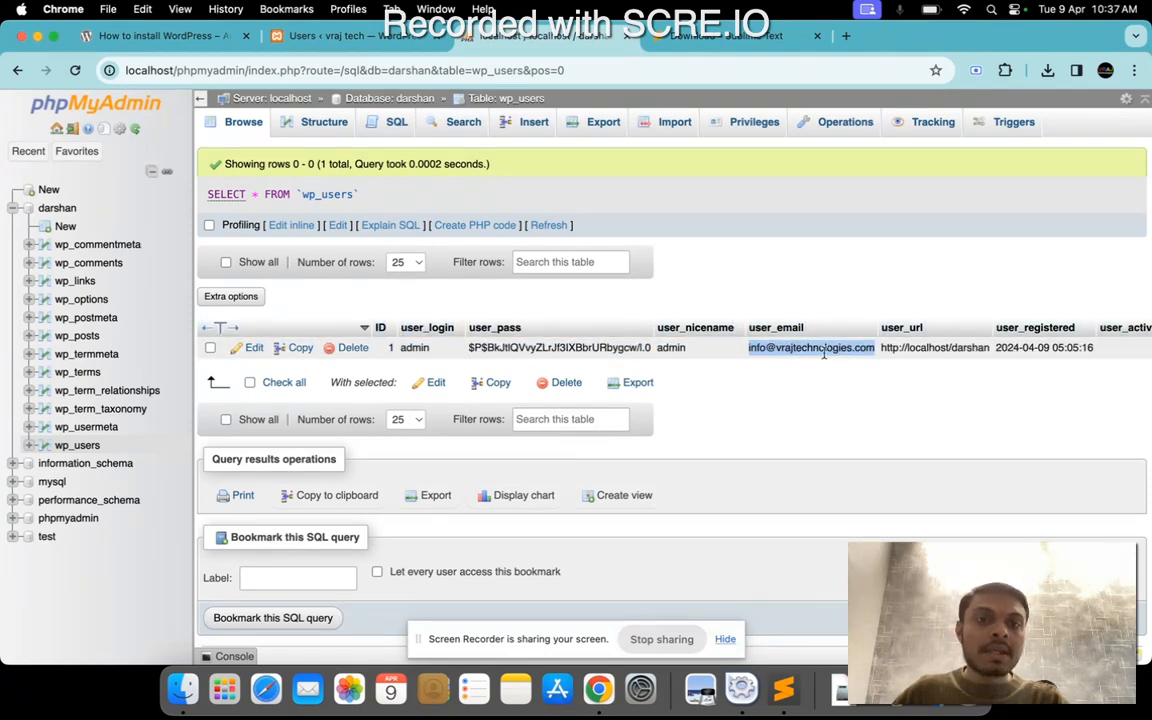
{"action": "left_click", "coordinate": [763, 350]}
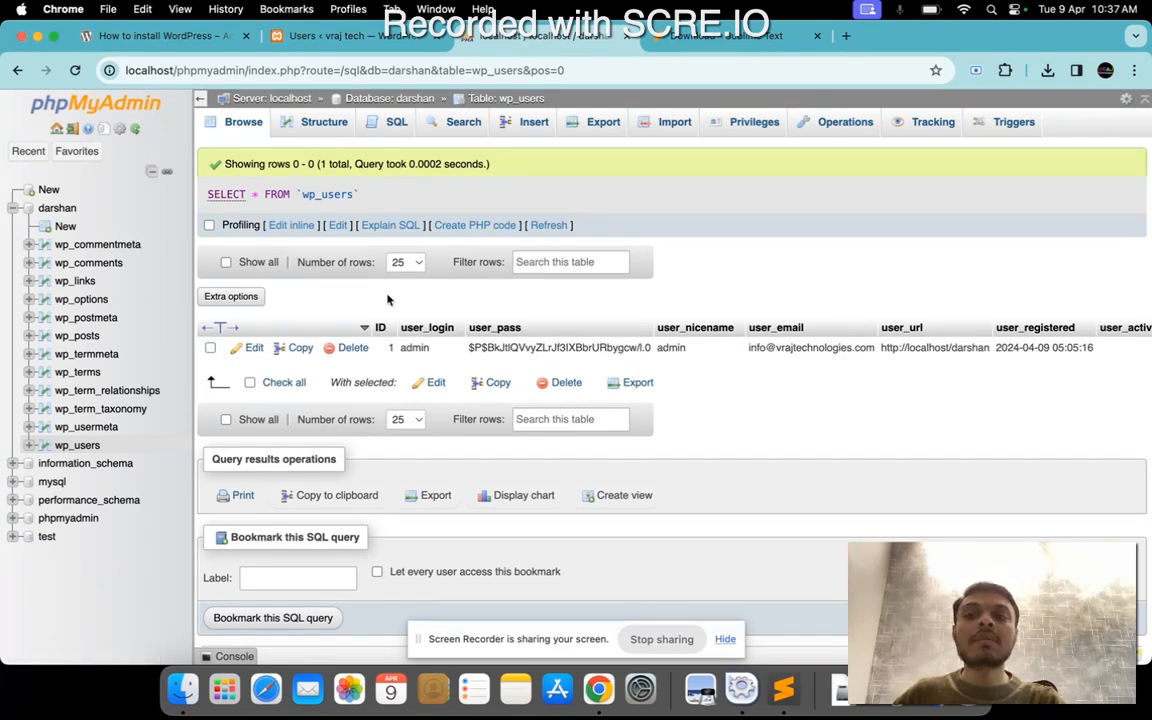
Open the admin record of wp_users for editing and examine its user_pass value.
{"action": "left_click", "coordinate": [245, 347]}
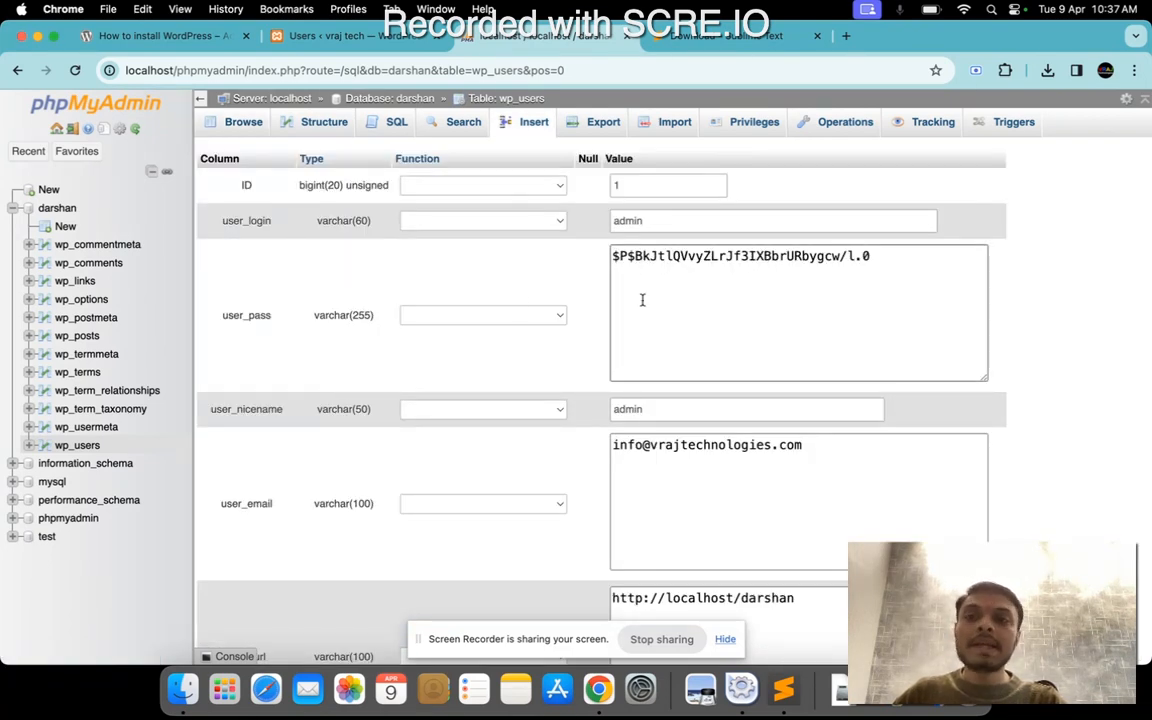
{"action": "left_click", "coordinate": [843, 256]}
{"action": "key", "text": "super+a"}
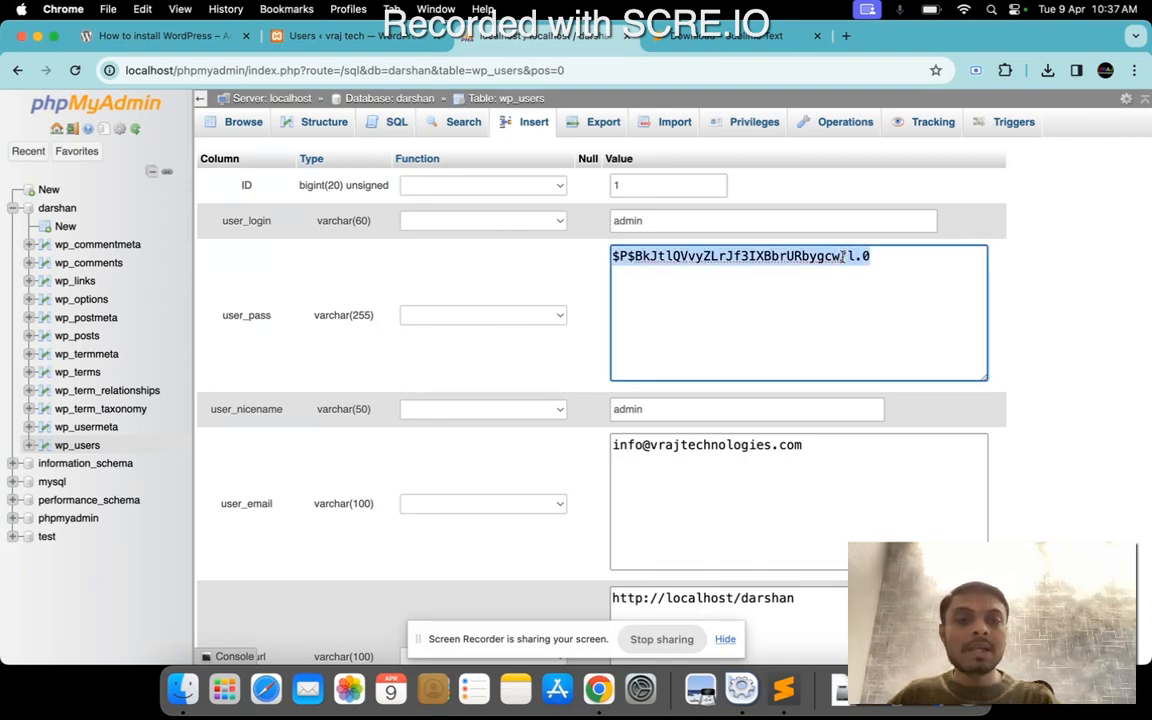
{"action": "left_click", "coordinate": [554, 264]}
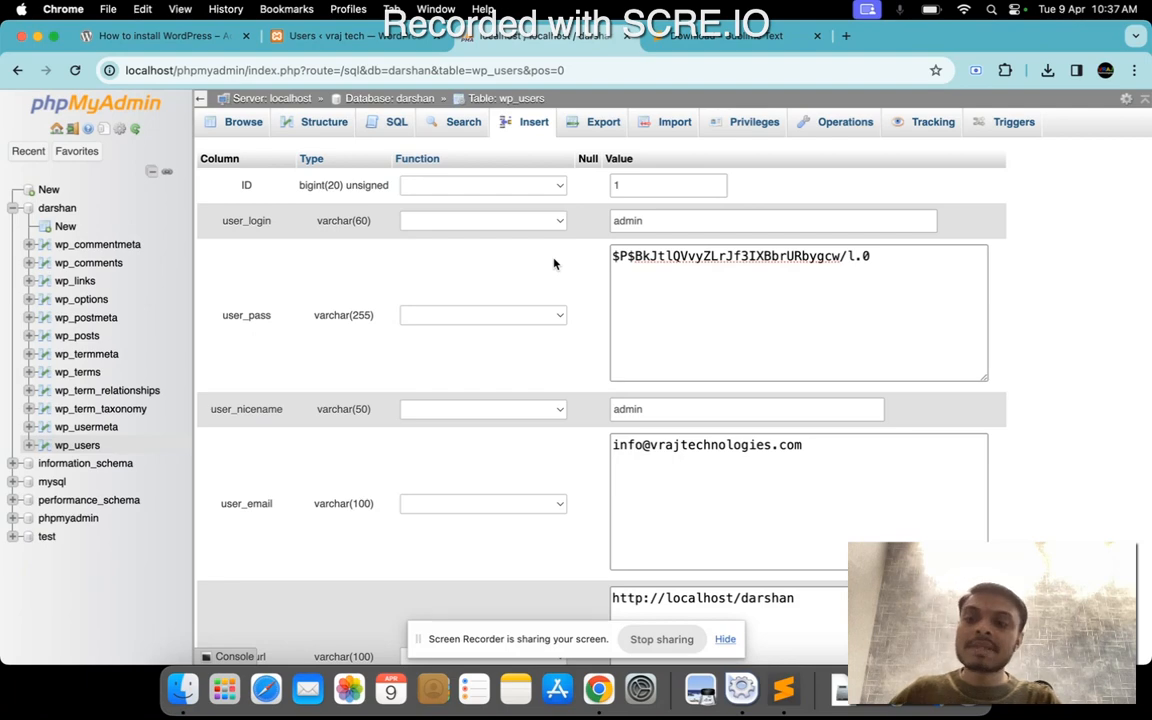